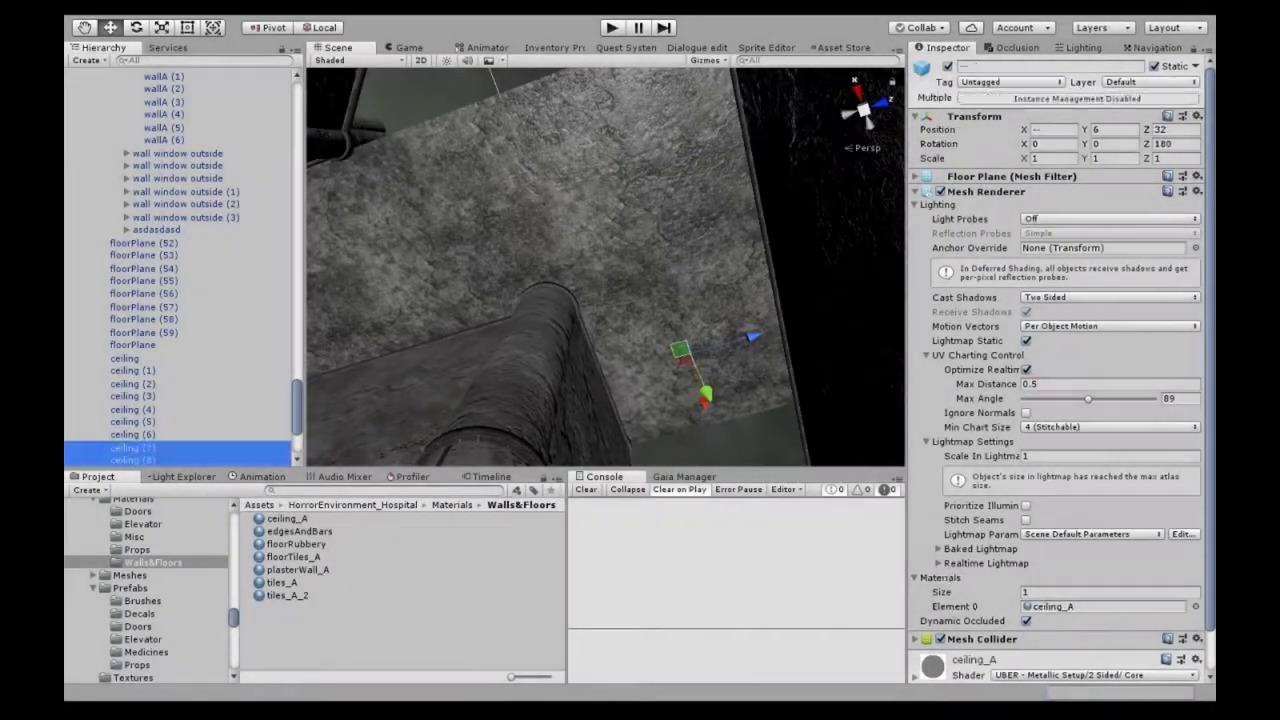
# Step: Duplicate the selected ceiling panels twice and view the corridors from overhead
pyautogui.hotkey('ctrl', 'd')
pyautogui.moveTo(640, 300)
pyautogui.mouseDown(button='right')
pyautogui.moveTo(556, 366)
pyautogui.moveTo(600, 300)
pyautogui.moveTo(560, 320)
pyautogui.mouseUp(button='right')
pyautogui.hotkey('ctrl', 'd')
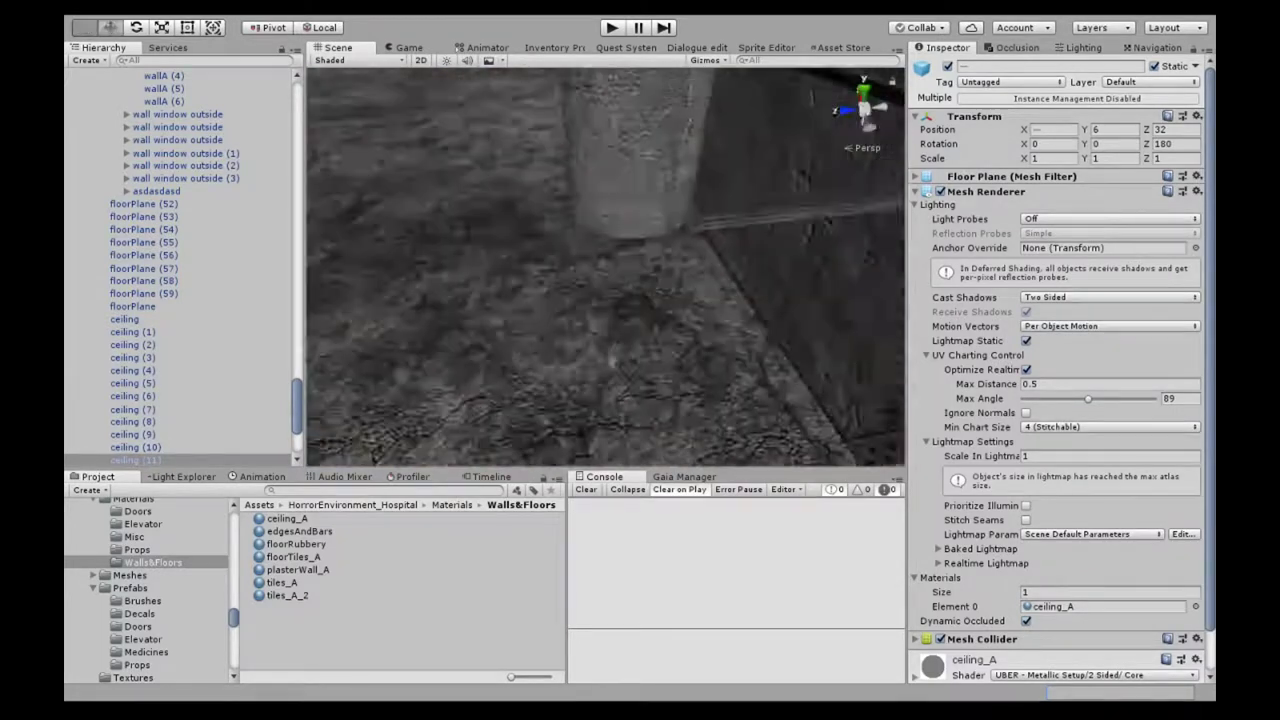
pyautogui.click(447, 61)
pyautogui.moveTo(451, 70)
pyautogui.mouseDown(button='right')
pyautogui.moveTo(756, 238)
pyautogui.moveTo(760, 300)
pyautogui.mouseUp(button='right')
# Step: Duplicate more ceiling_A panels and move a new copy into the corridor gap
pyautogui.hotkey('ctrl', 'd')
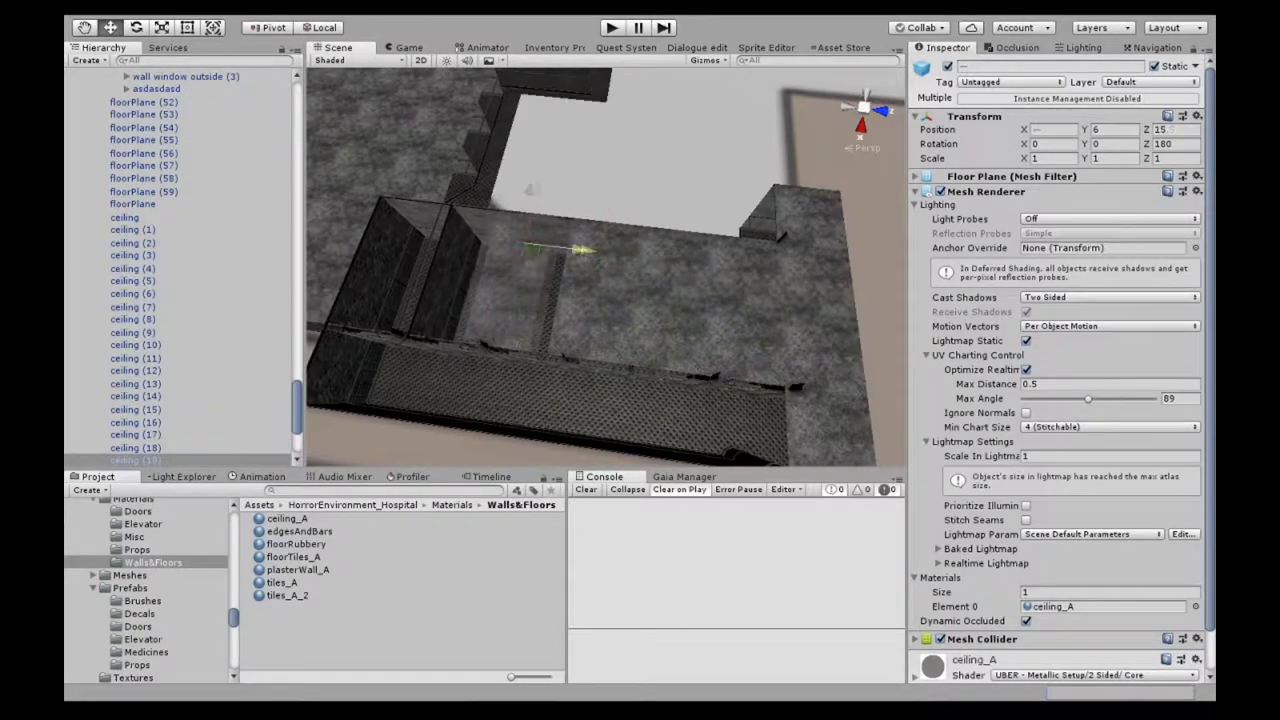
pyautogui.hotkey('ctrl', 'd')
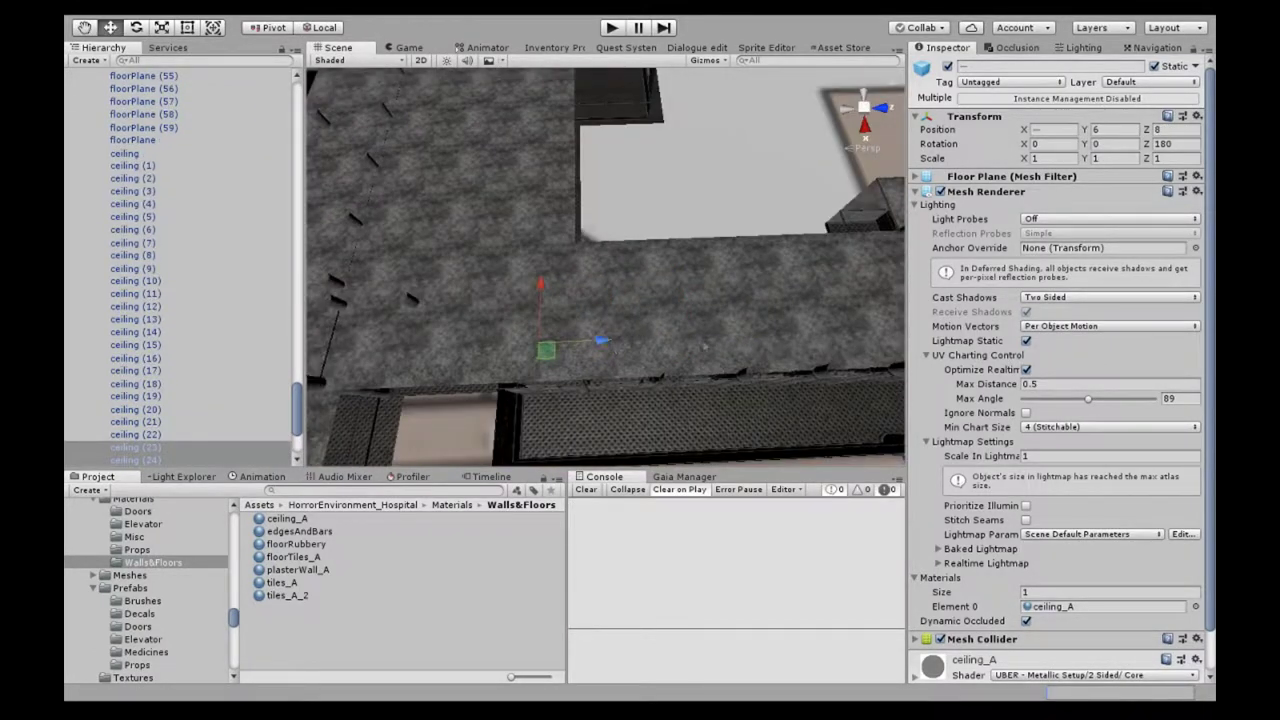
pyautogui.hotkey('ctrl', 'd')
pyautogui.hotkey('ctrl', 'd')
pyautogui.moveTo(646, 236); pyautogui.dragTo(655, 320)
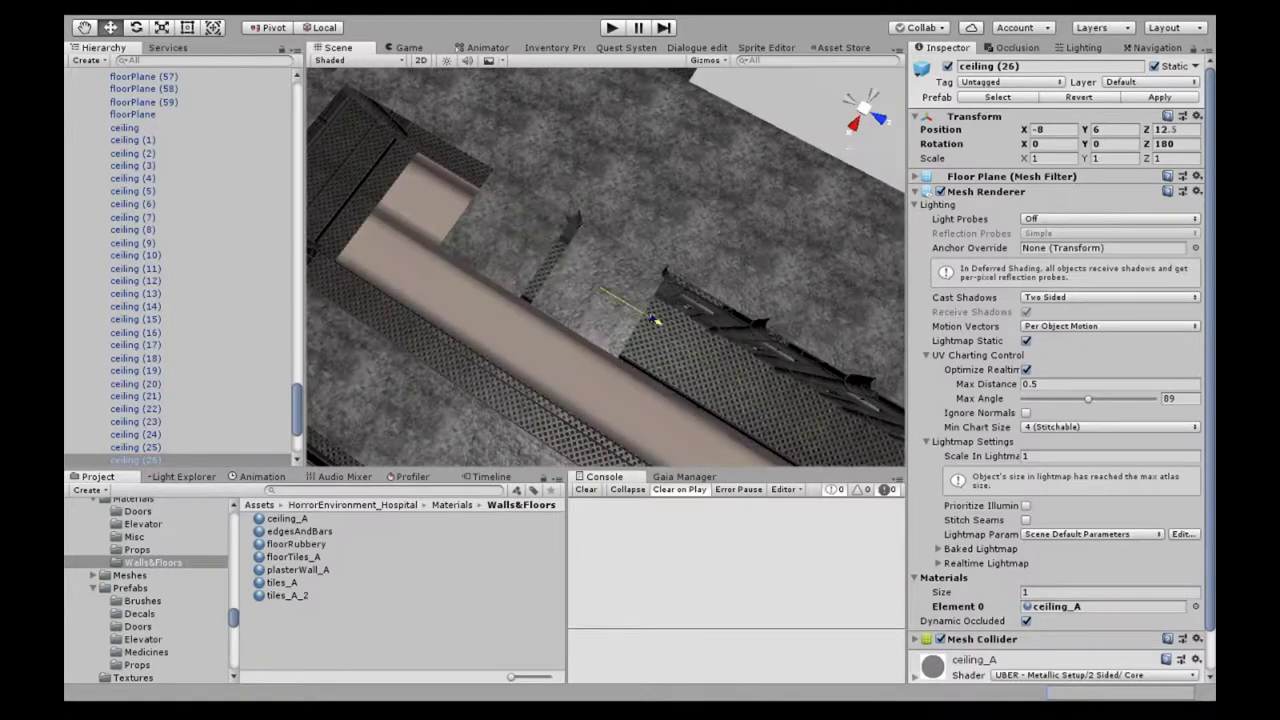
pyautogui.hotkey('ctrl', 'd')
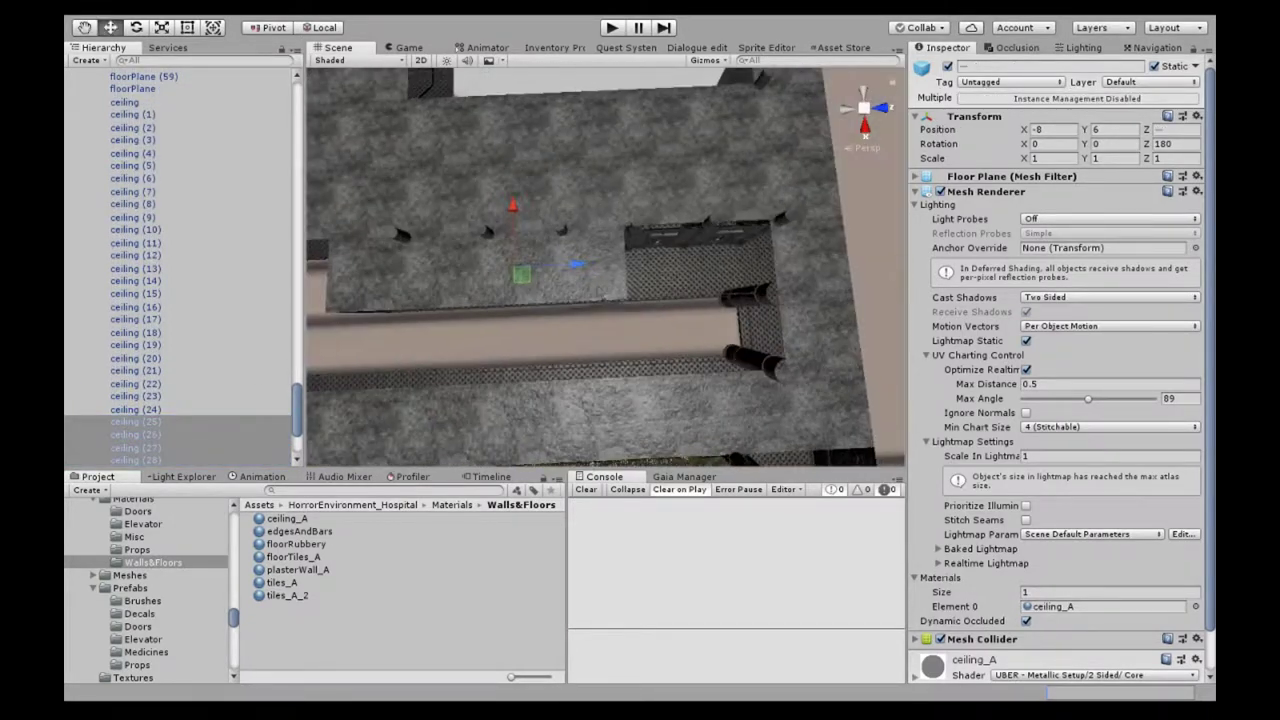
# Step: Copy ceiling (7) to roof the next corridor, then select ceiling (37) and ceiling (41) near the CHAPEL
pyautogui.moveTo(727, 282); pyautogui.dragTo(650, 290, button='right')
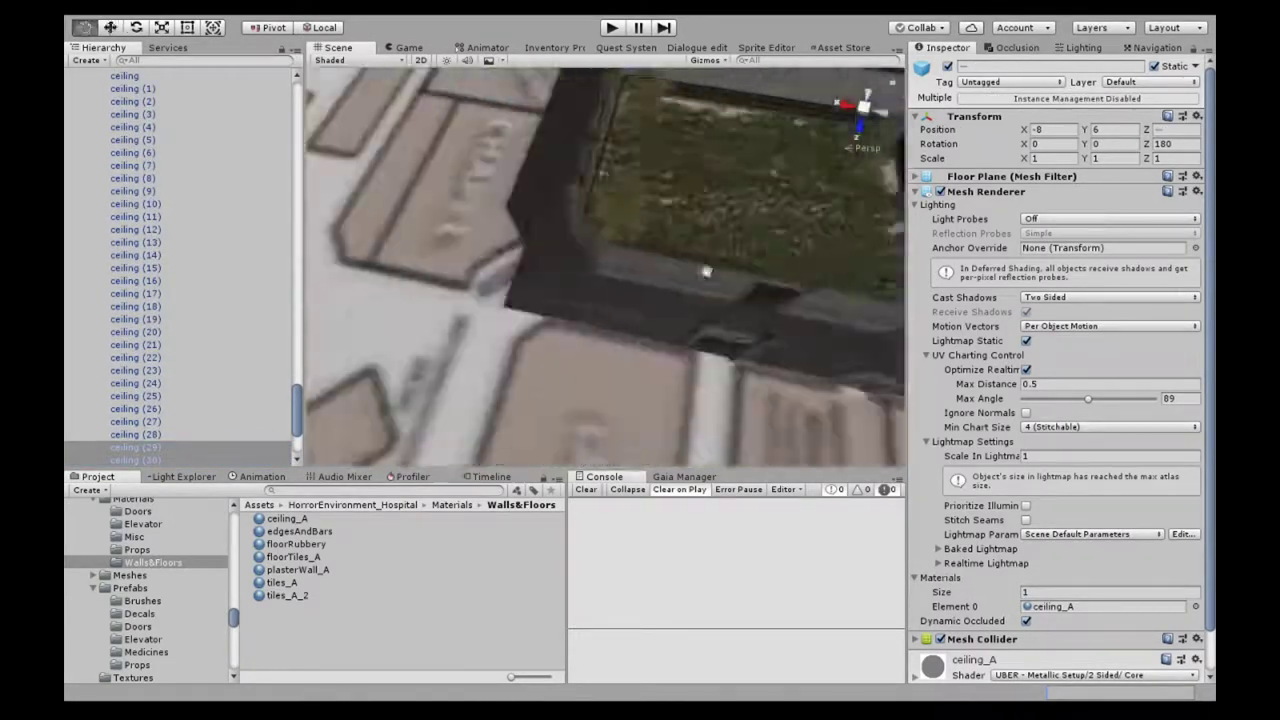
pyautogui.click(642, 284)
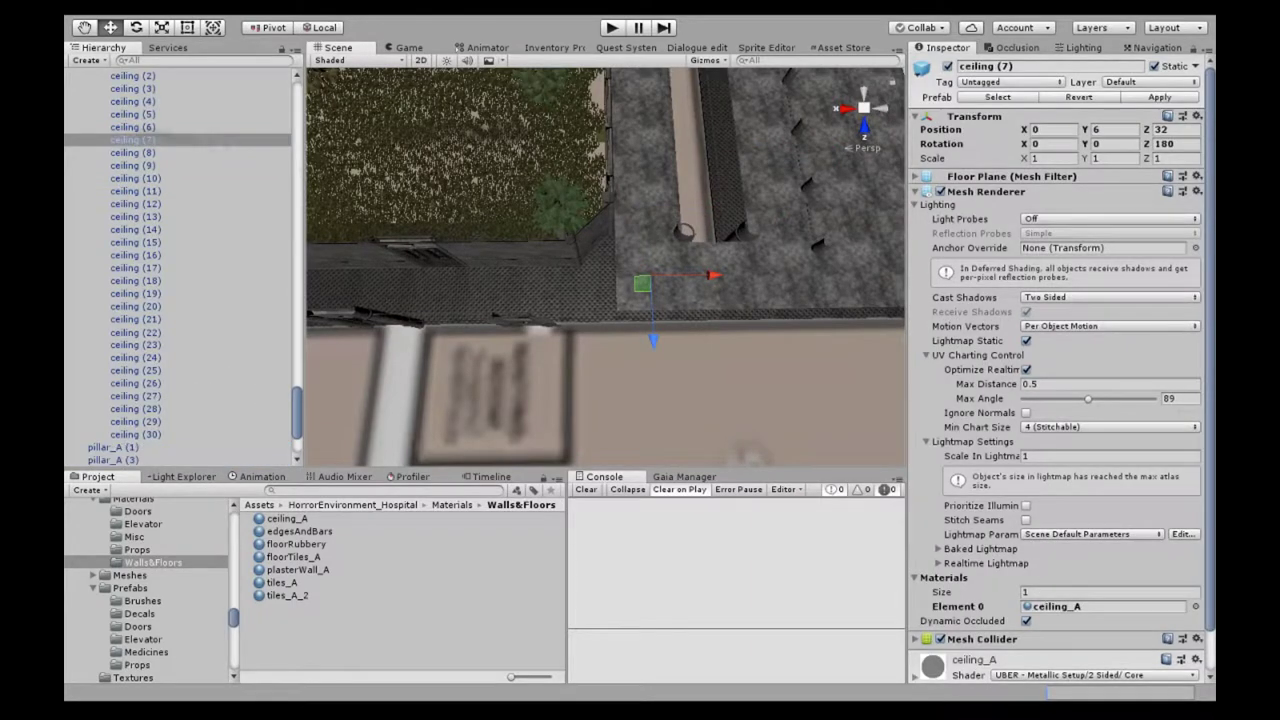
pyautogui.hotkey('ctrl', 'd')
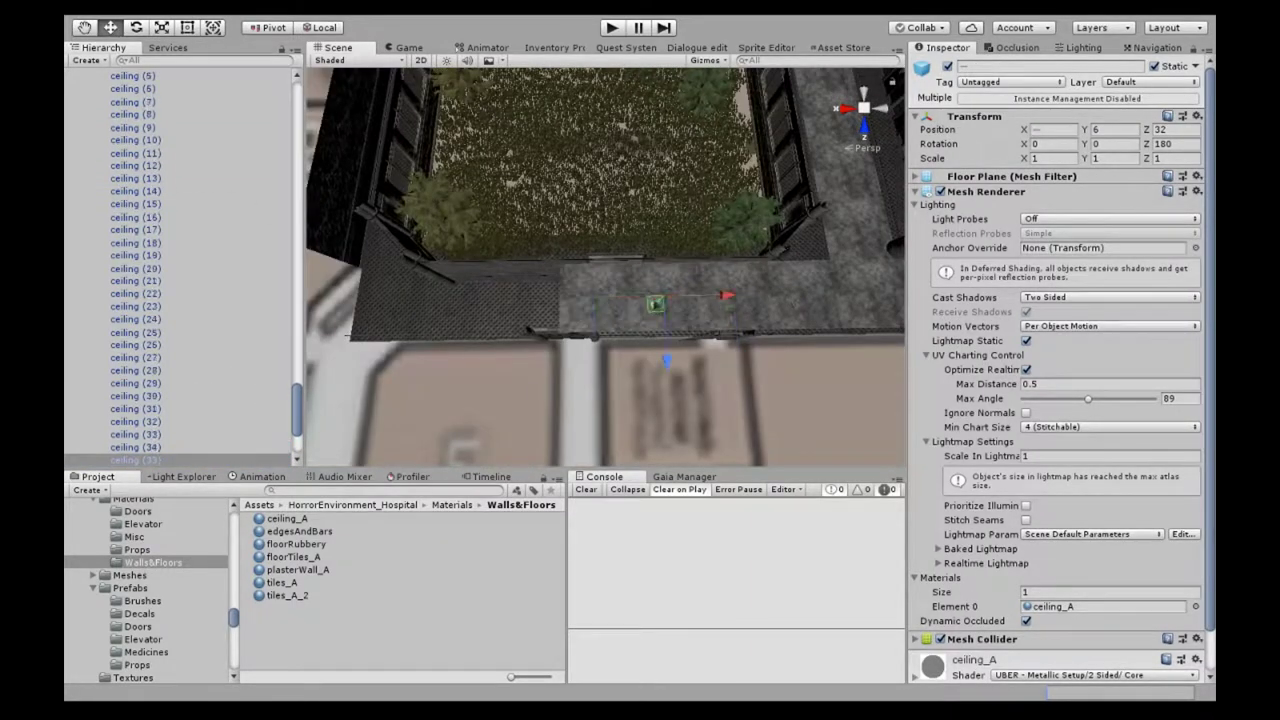
pyautogui.moveTo(706, 328); pyautogui.dragTo(663, 427, button='right')
pyautogui.click(663, 427)
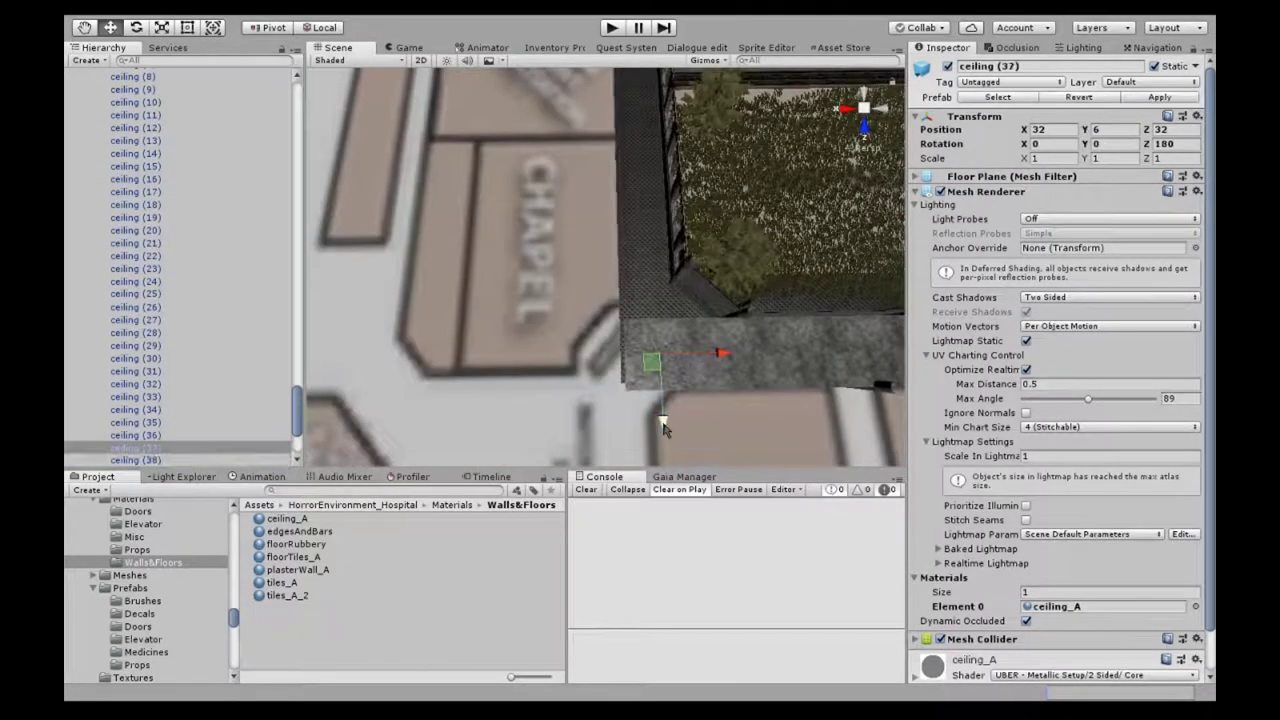
pyautogui.click(643, 297)
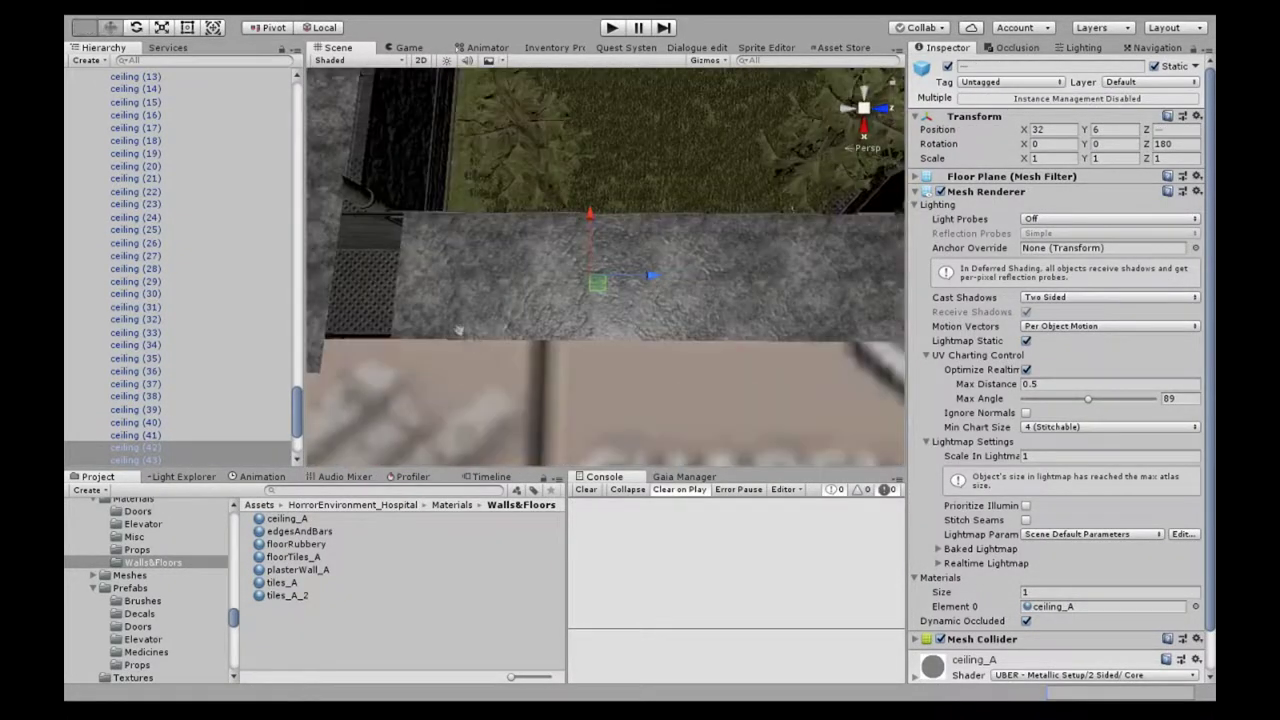
pyautogui.moveTo(305, 214); pyautogui.dragTo(400, 250, button='right')
# Step: Select ceiling (37) through (43) and duplicate a panel to fill the last corridor gap
pyautogui.click(136, 383)
pyautogui.scroll(-2, 180, 353)
pyautogui.keyDown('shift'); pyautogui.click(136, 364); pyautogui.keyUp('shift')
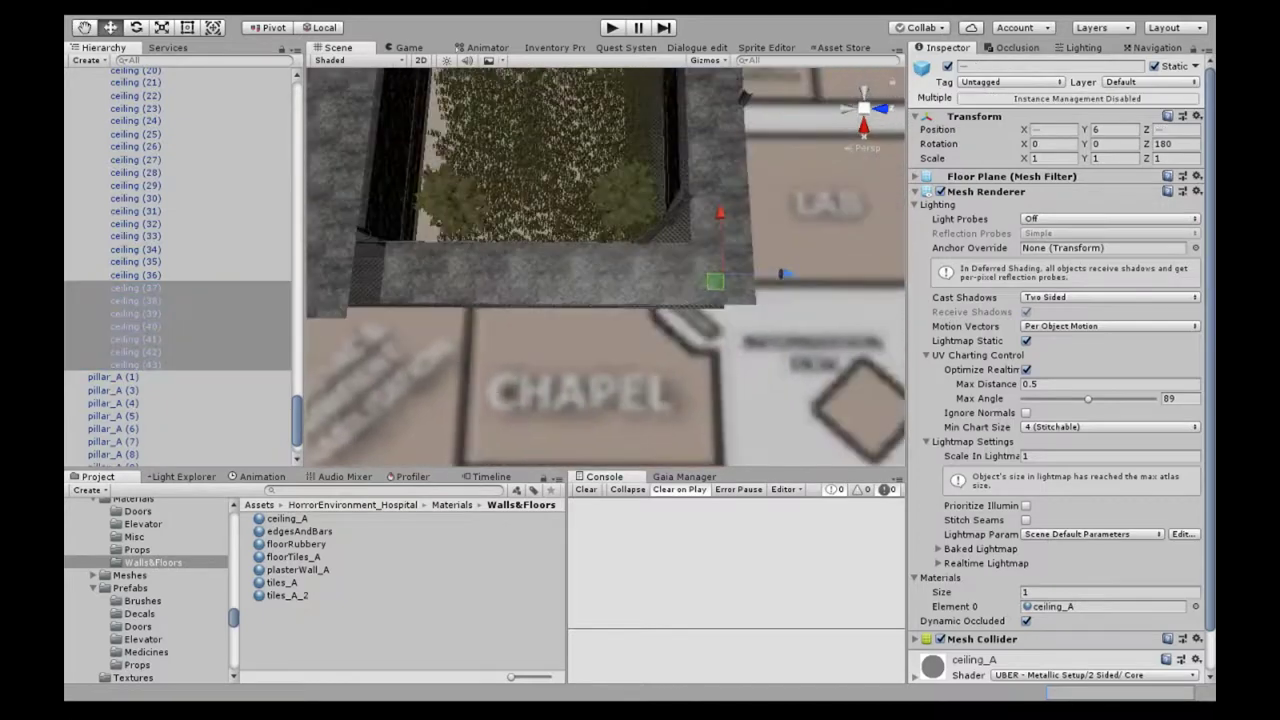
pyautogui.hotkey('ctrl', 'd')
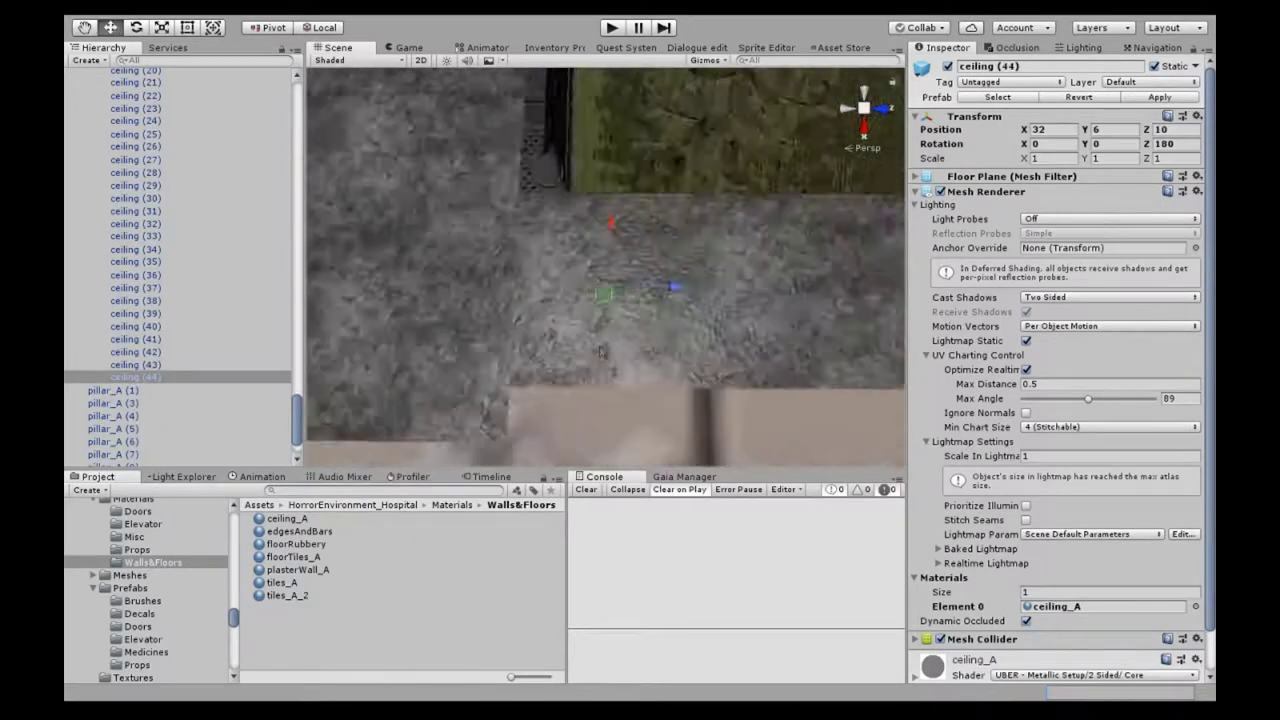
pyautogui.moveTo(600, 260); pyautogui.dragTo(560, 300, button='right')
pyautogui.scroll(10, 170, 270)
pyautogui.scroll(5, 170, 270)
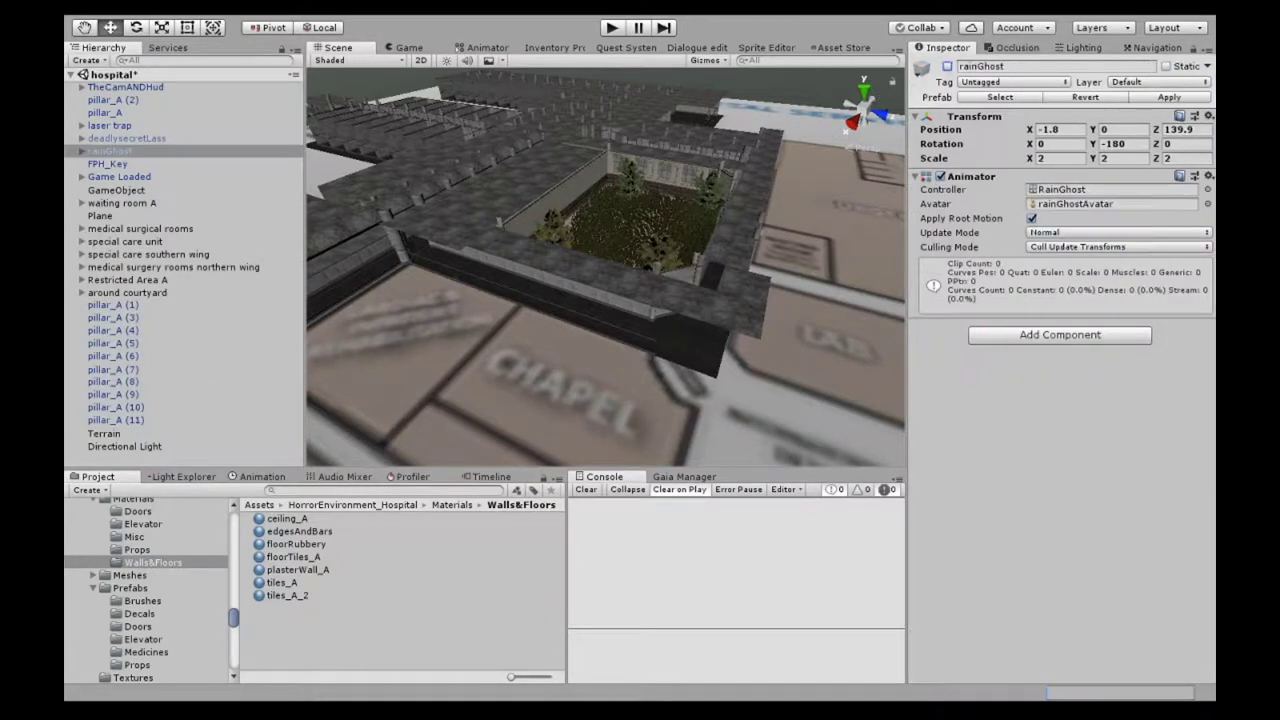
# Step: Select pillar_A (1) through (11), expand the around courtyard group and frame ceiling (45)
pyautogui.click(113, 304)
pyautogui.keyDown('shift'); pyautogui.click(115, 420); pyautogui.keyUp('shift')
pyautogui.moveTo(620, 190); pyautogui.dragTo(622, 132, button='right')
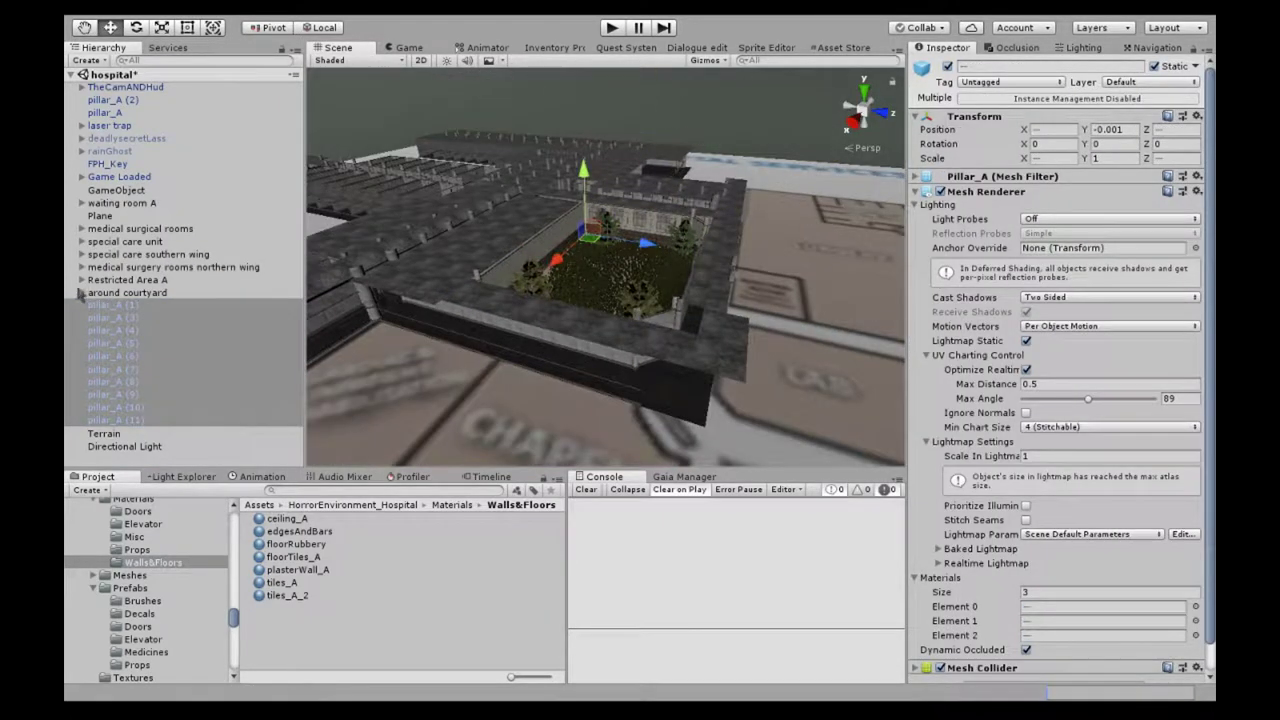
pyautogui.click(82, 292)
pyautogui.click(508, 309)
pyautogui.press('f')
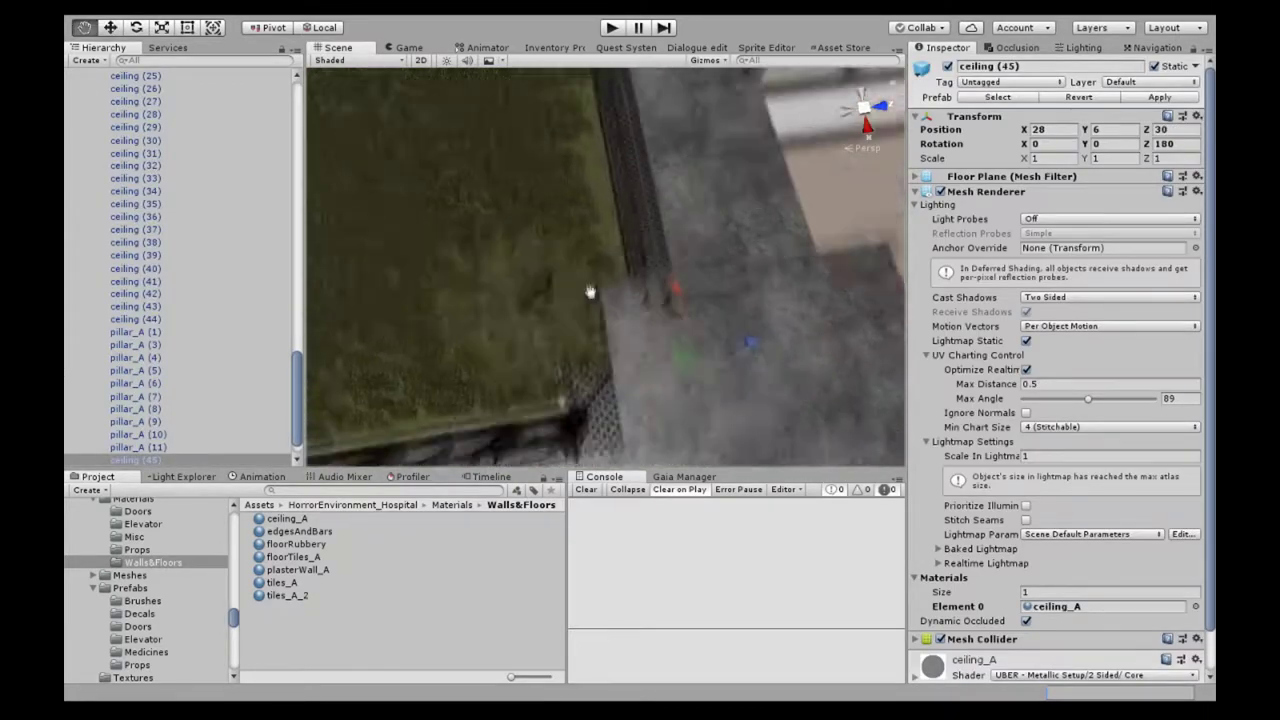
pyautogui.moveTo(710, 205)
pyautogui.mouseDown(button='right')
pyautogui.moveTo(490, 343)
pyautogui.moveTo(560, 350)
pyautogui.mouseUp(button='right')
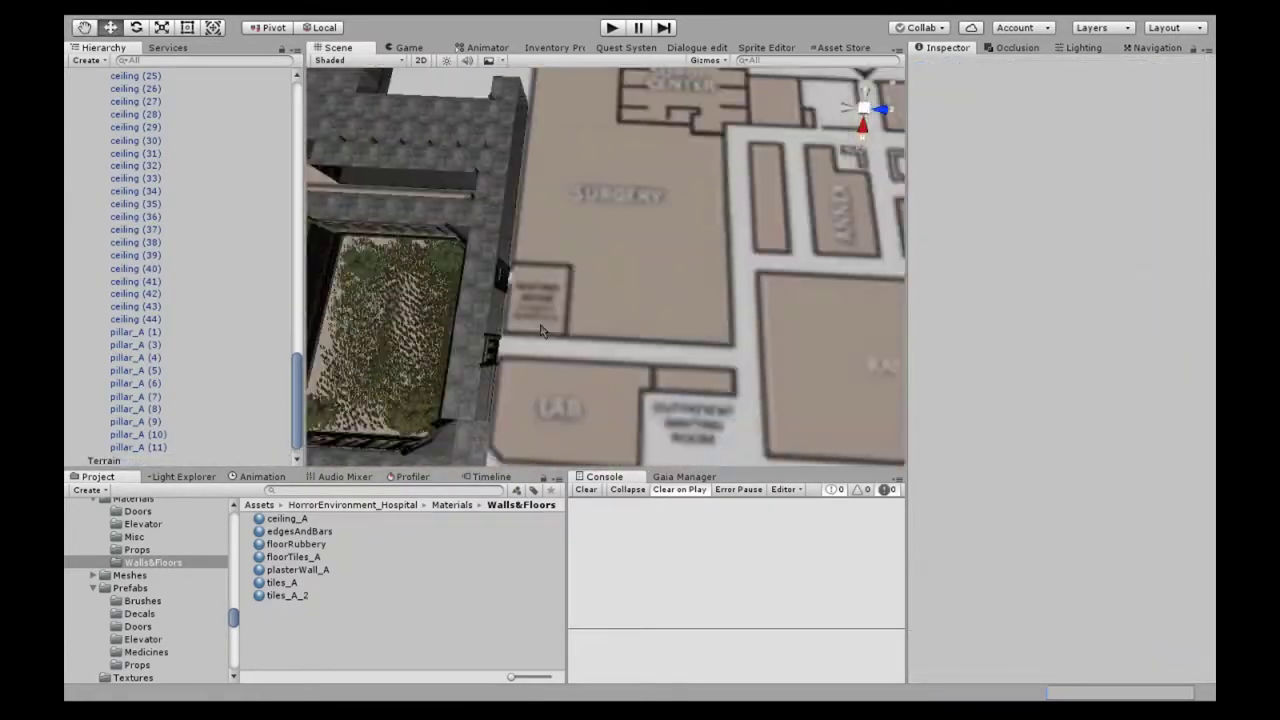
# Step: Frame floorPlane (60) and drag it to the Hierarchy's top level
pyautogui.click(457, 159)
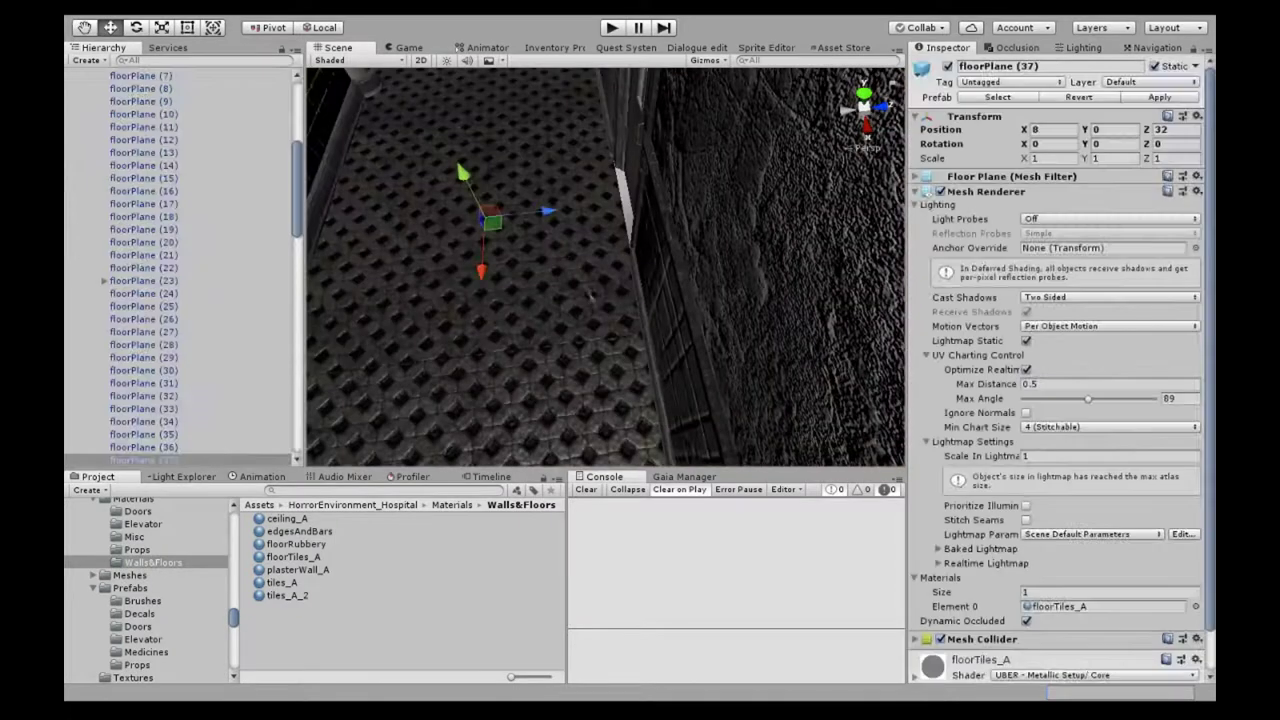
pyautogui.press('f')
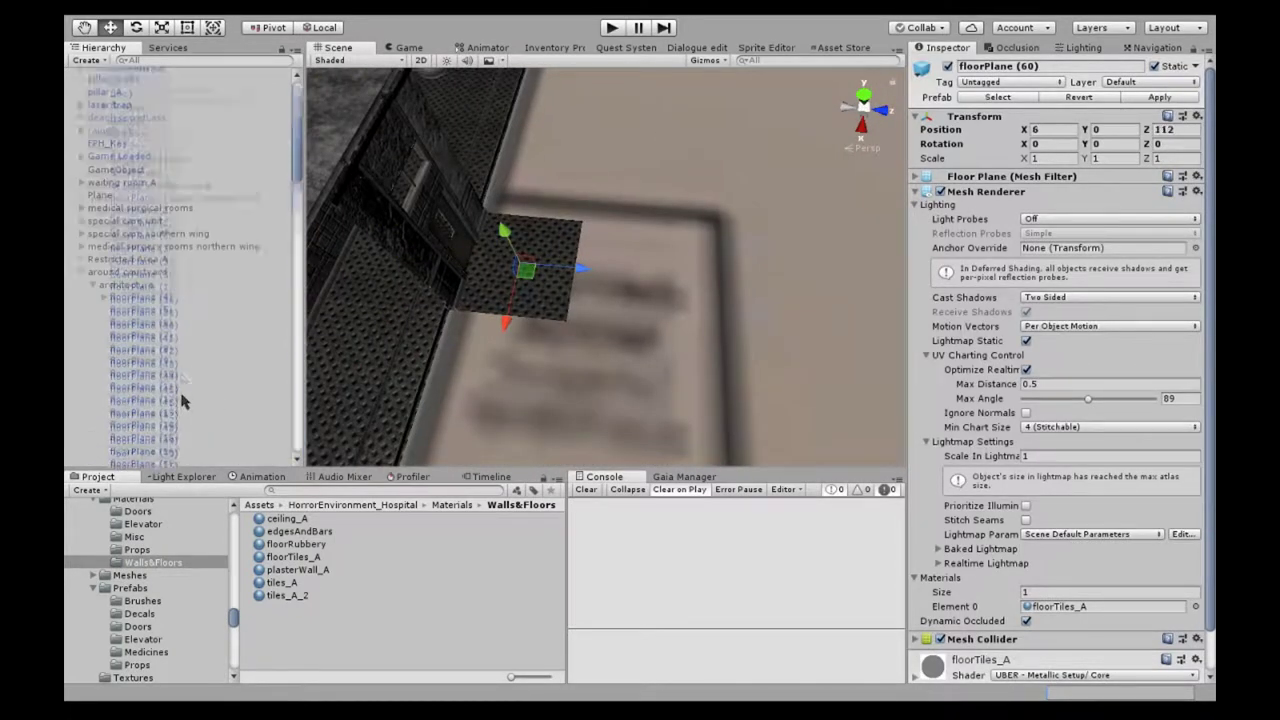
pyautogui.moveTo(165, 440); pyautogui.dragTo(125, 325)
# Step: Create the Surgery object, nest architecture holding floorPlane (60) under it, and add a wallA piece
pyautogui.hotkey('ctrl', 'shift', 'n')
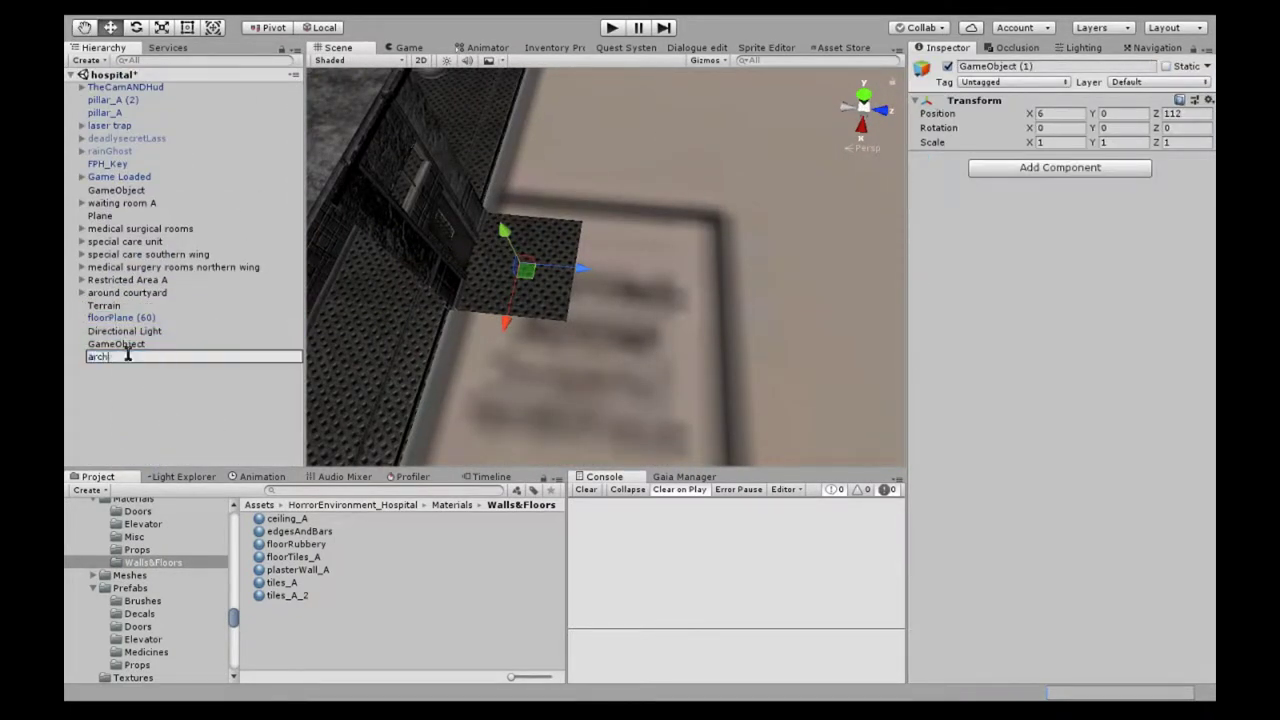
pyautogui.scroll(-3, 620, 305)
pyautogui.moveTo(130, 370); pyautogui.dragTo(103, 344)
pyautogui.press('f')
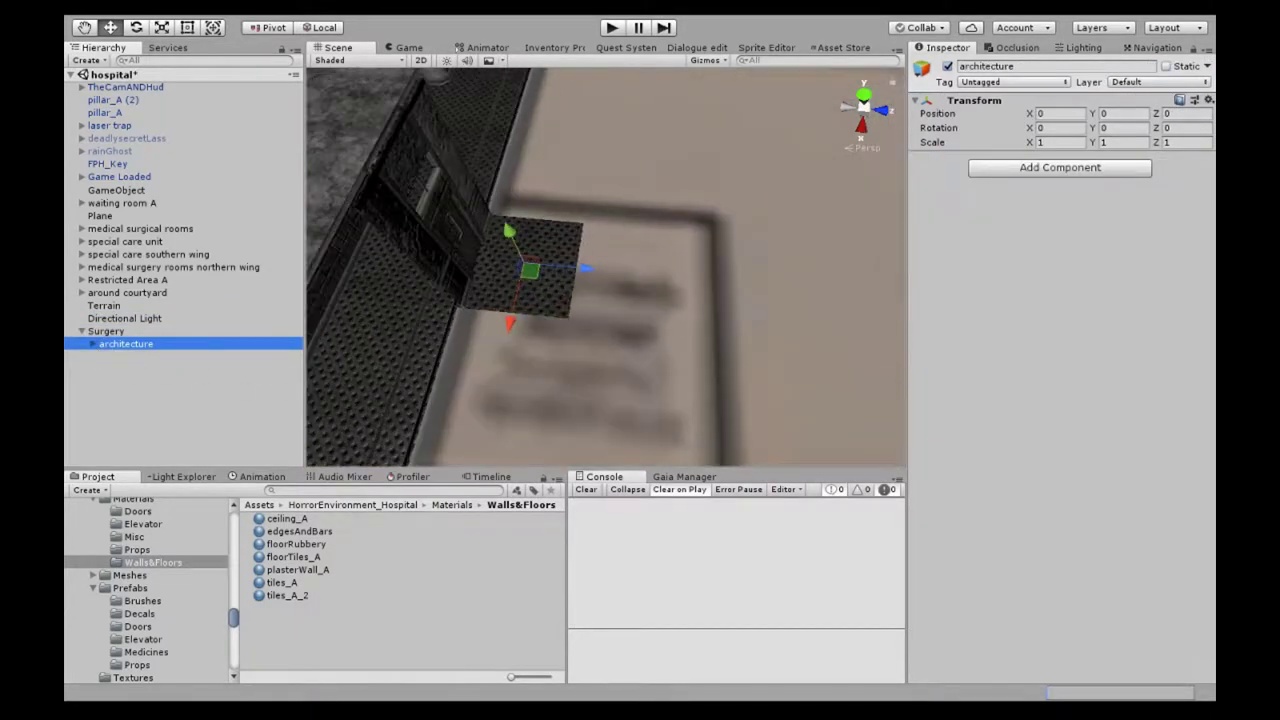
pyautogui.click(93, 344)
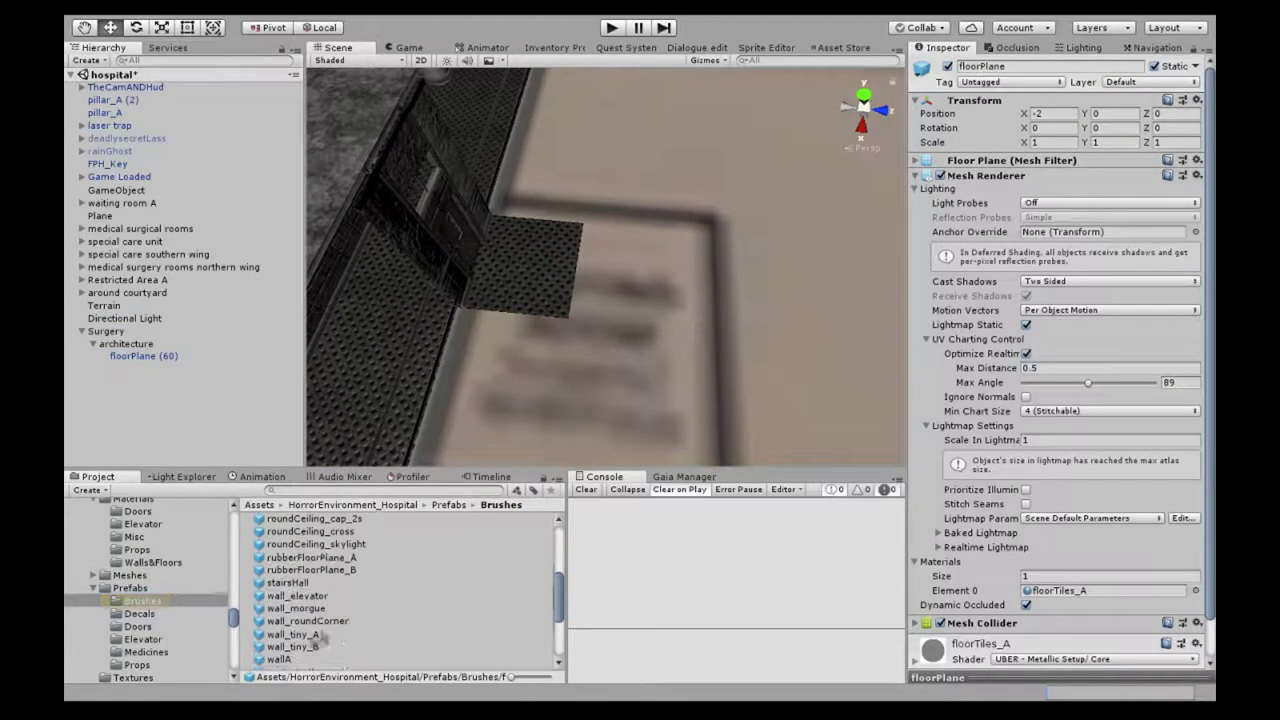
pyautogui.moveTo(160, 363); pyautogui.dragTo(143, 358)
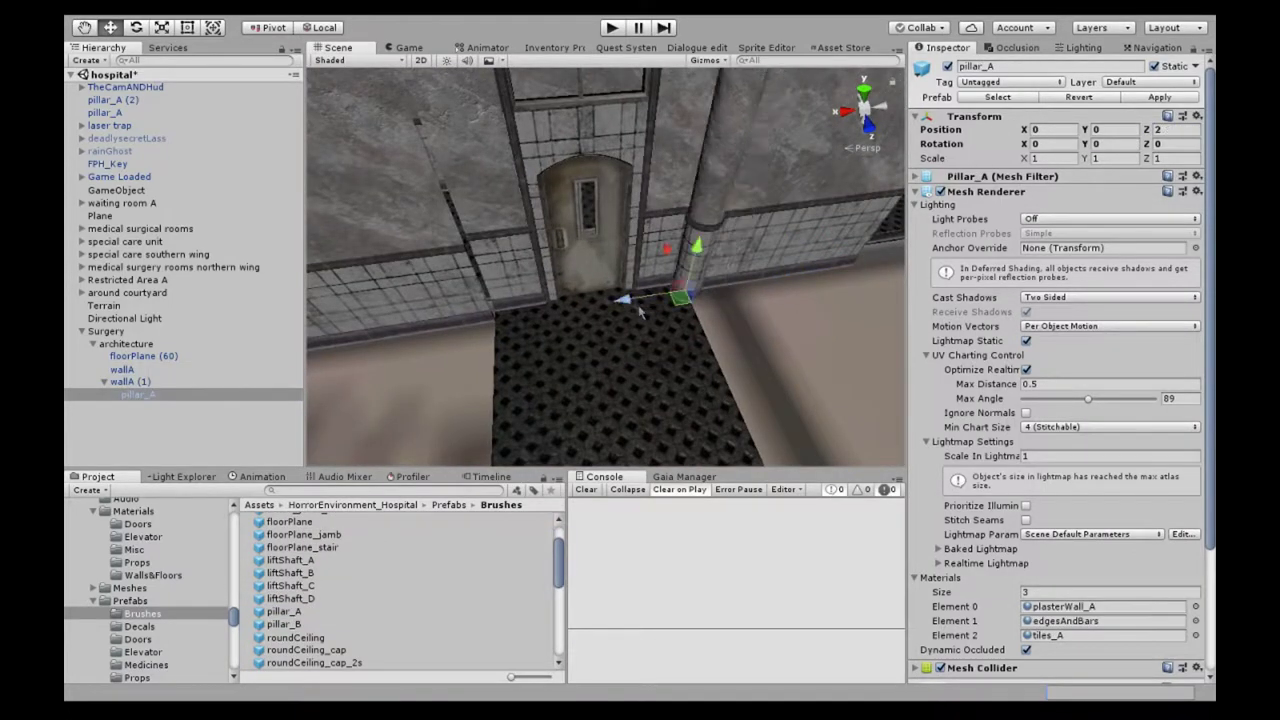
# Step: Nudge the pillar along X, slide the wall to X -32, and set the half wall's Z to -2
pyautogui.moveTo(641, 313); pyautogui.dragTo(652, 312)
pyautogui.moveTo(652, 312); pyautogui.dragTo(600, 250, button='right')
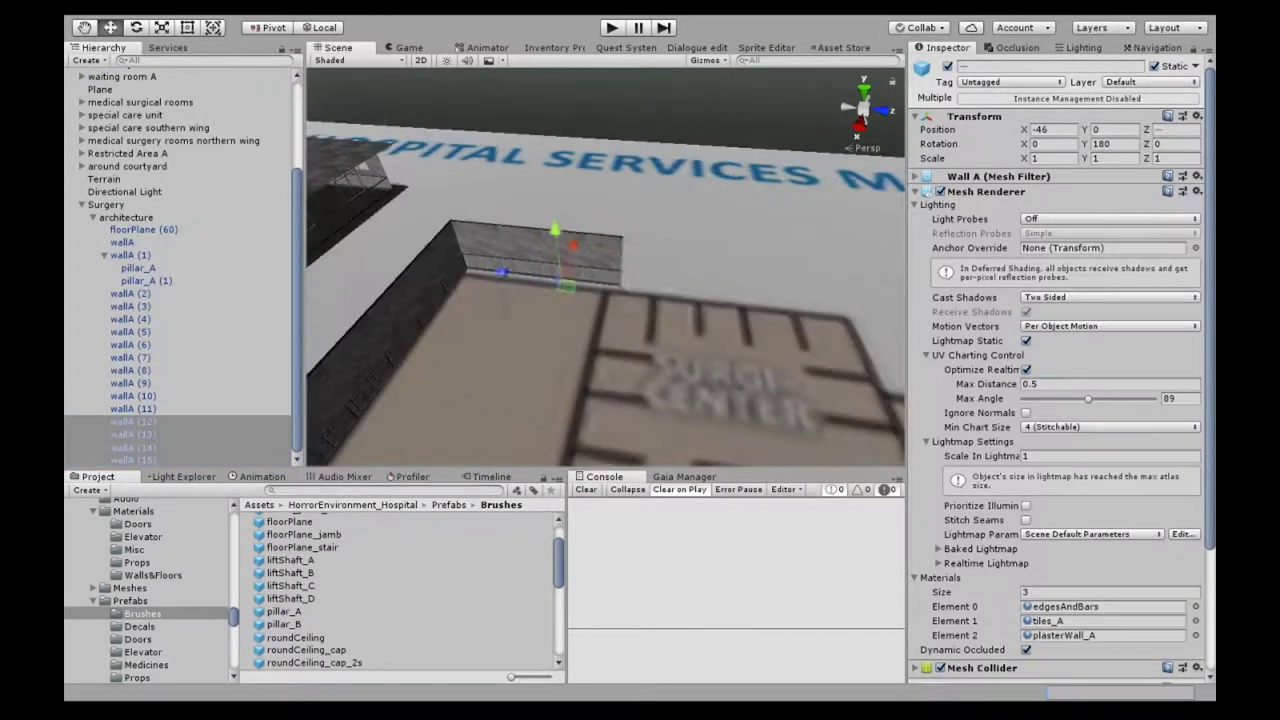
pyautogui.keyDown('alt'); pyautogui.moveTo(583, 349); pyautogui.dragTo(686, 351); pyautogui.keyUp('alt')
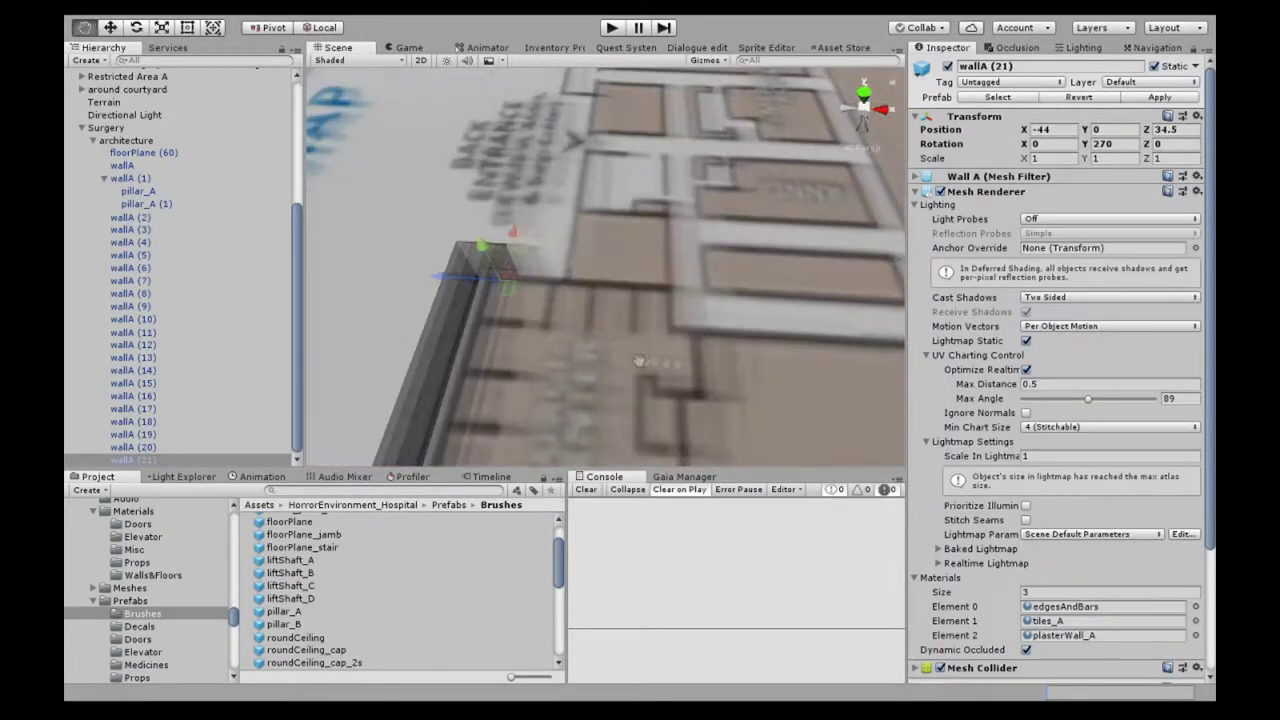
pyautogui.moveTo(620, 305); pyautogui.dragTo(640, 305)
pyautogui.moveTo(640, 305); pyautogui.dragTo(587, 319, button='middle')
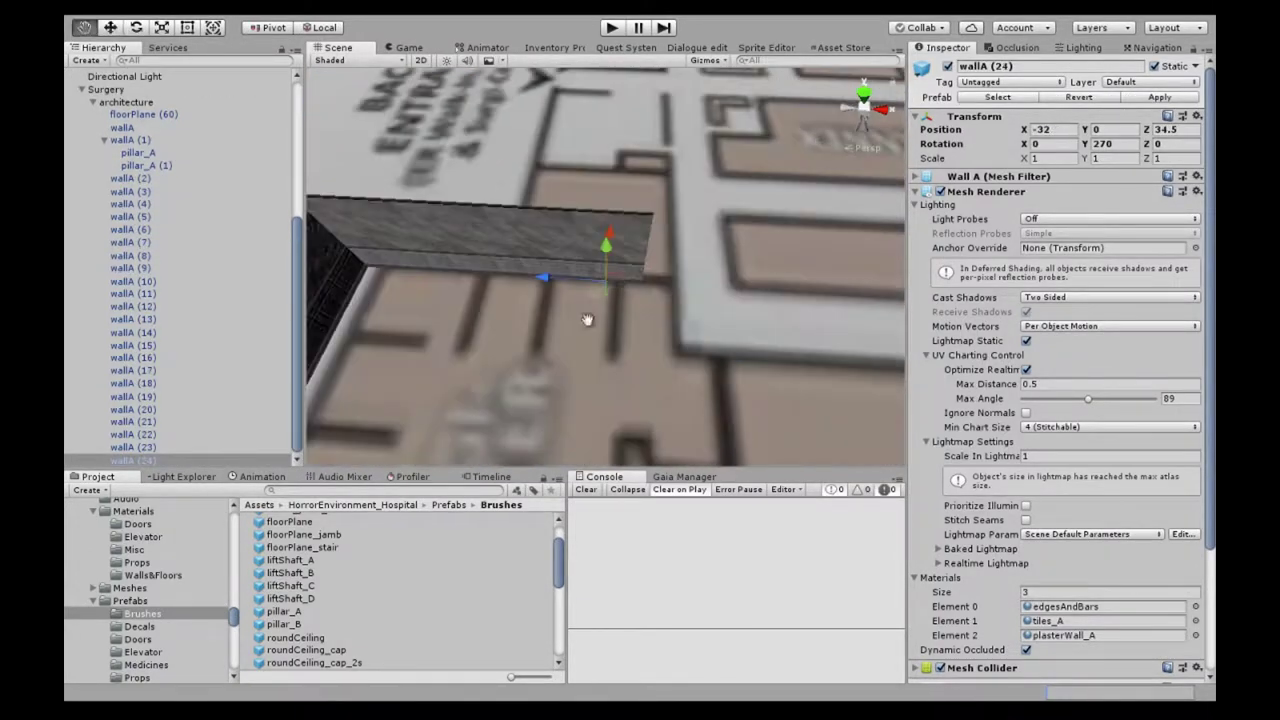
pyautogui.scroll(-5, 318, 576)
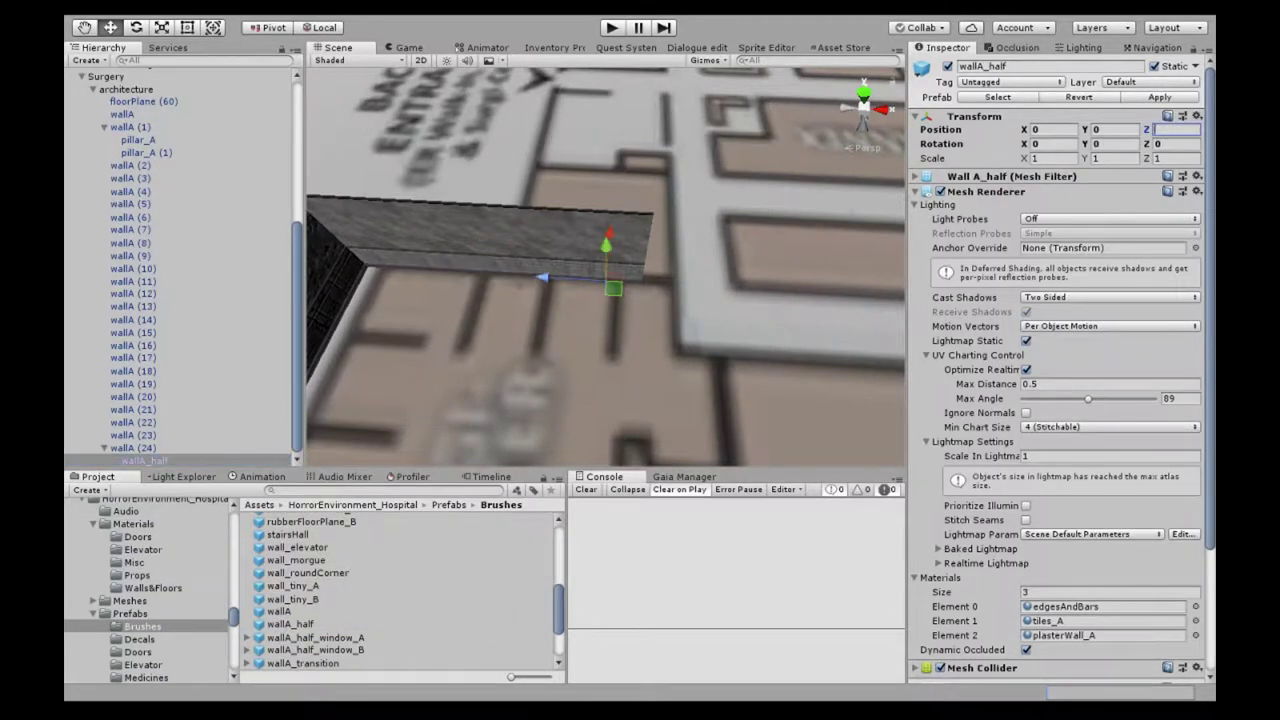
pyautogui.write('-2')
pyautogui.press('Return')
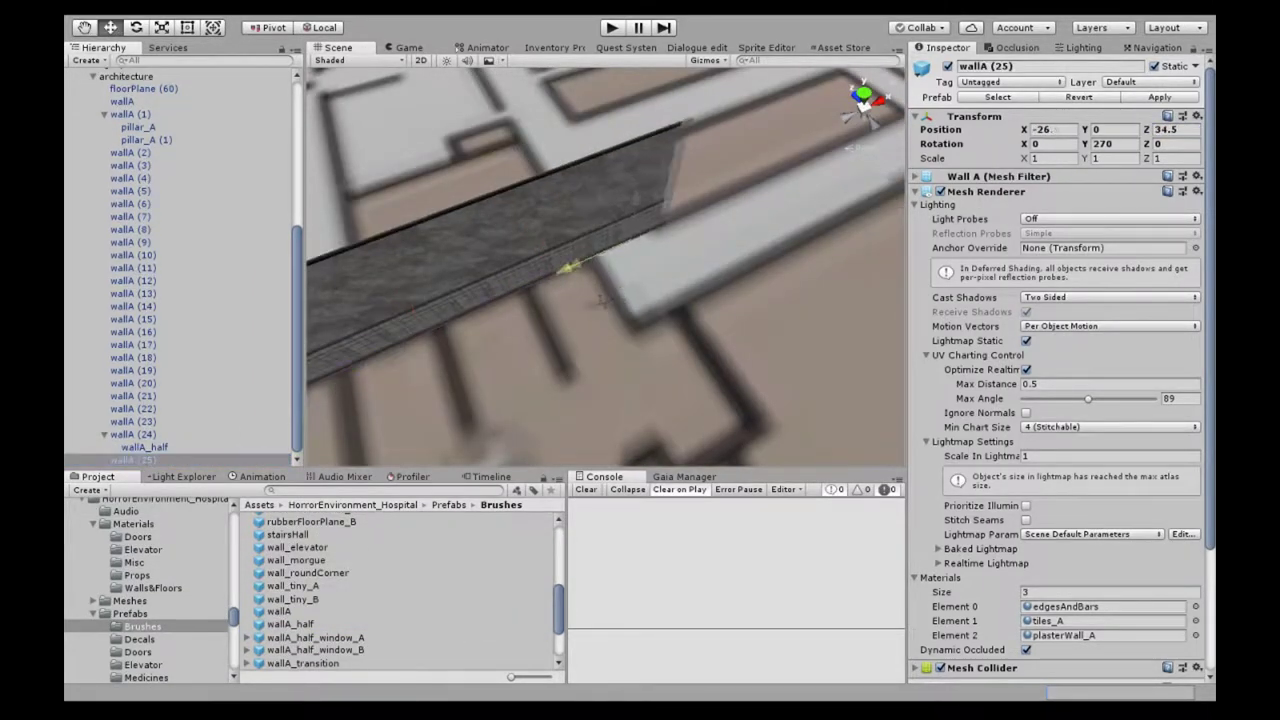
# Step: Duplicate the wall, rotate the copy, and slide another copy to X -21.5
pyautogui.hotkey('ctrl', 'd')
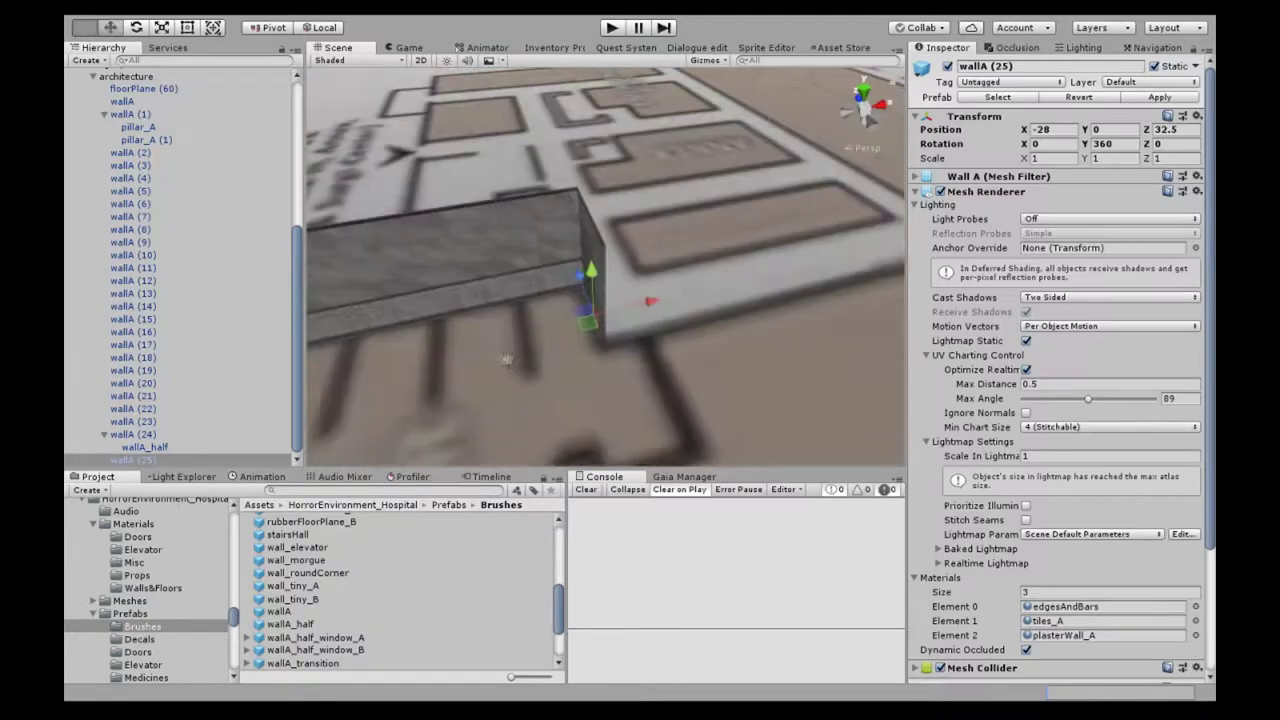
pyautogui.moveTo(612, 332); pyautogui.dragTo(560, 322)
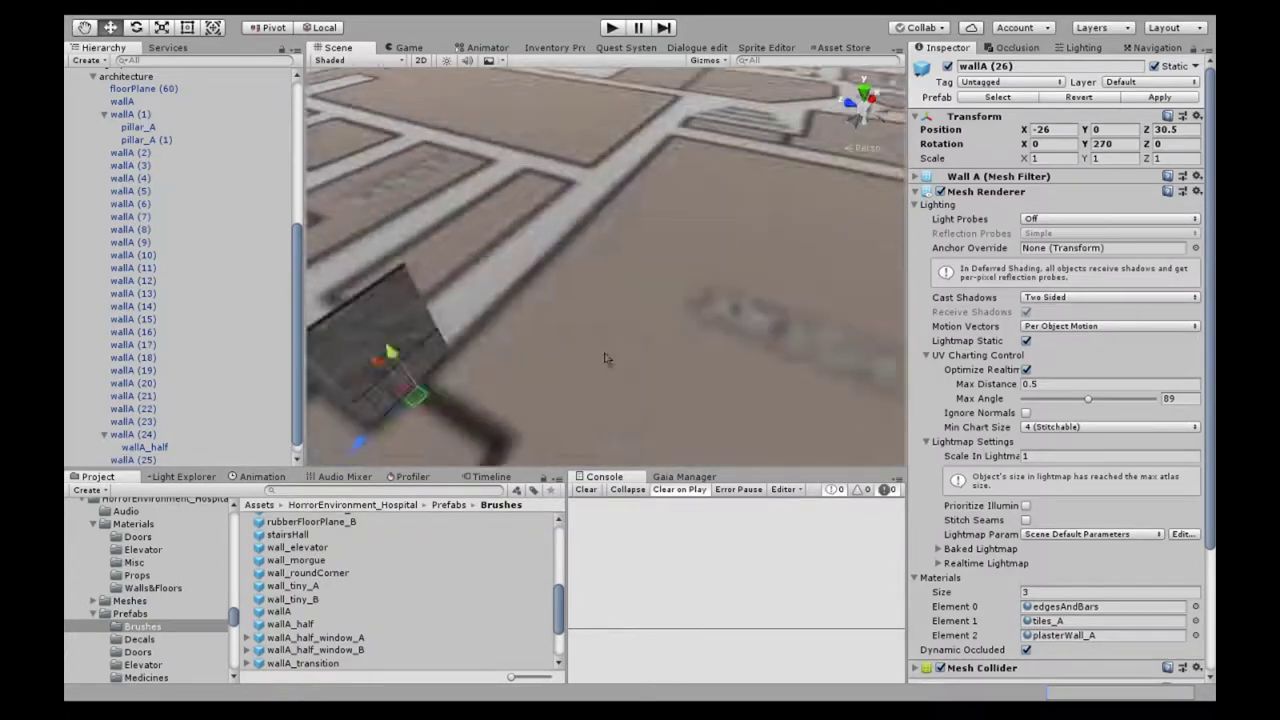
pyautogui.hotkey('ctrl', 'd')
pyautogui.moveTo(556, 285); pyautogui.dragTo(510, 288)
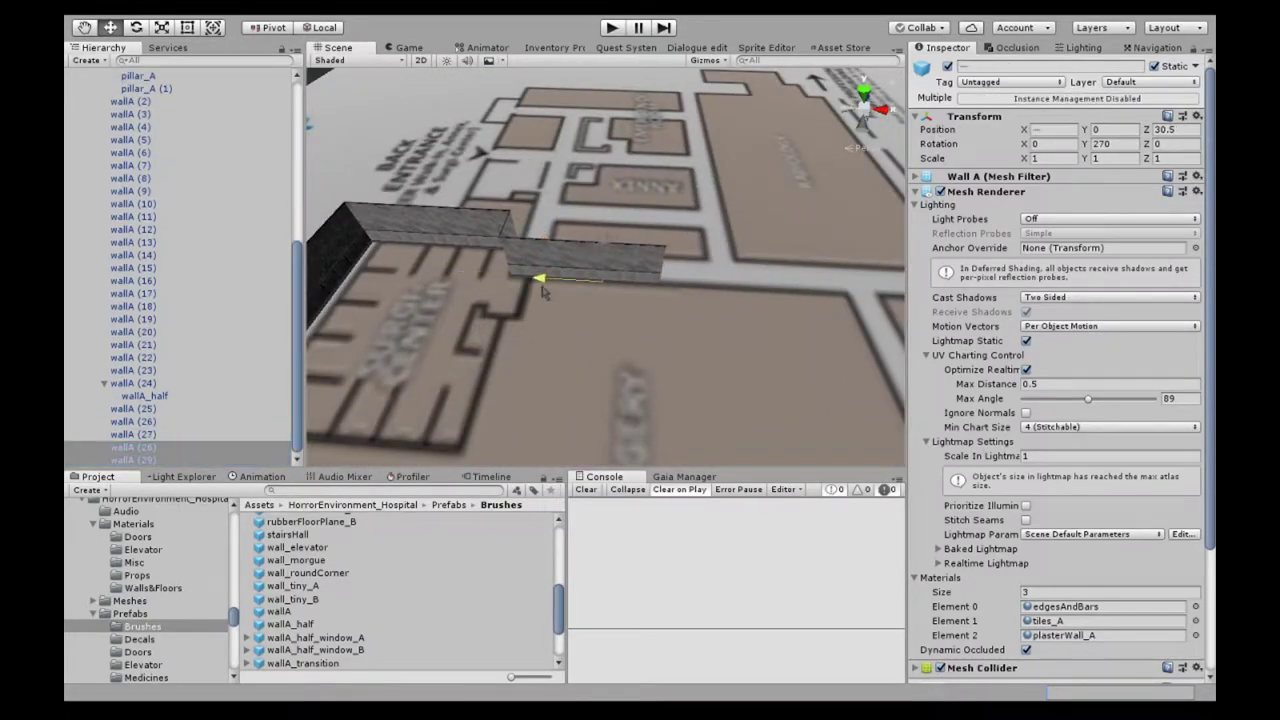
pyautogui.hotkey('ctrl', 'd')
pyautogui.hotkey('ctrl', 'd')
# Step: Add another wall copy along the room edge and select a wall piece inside the room
pyautogui.press('f')
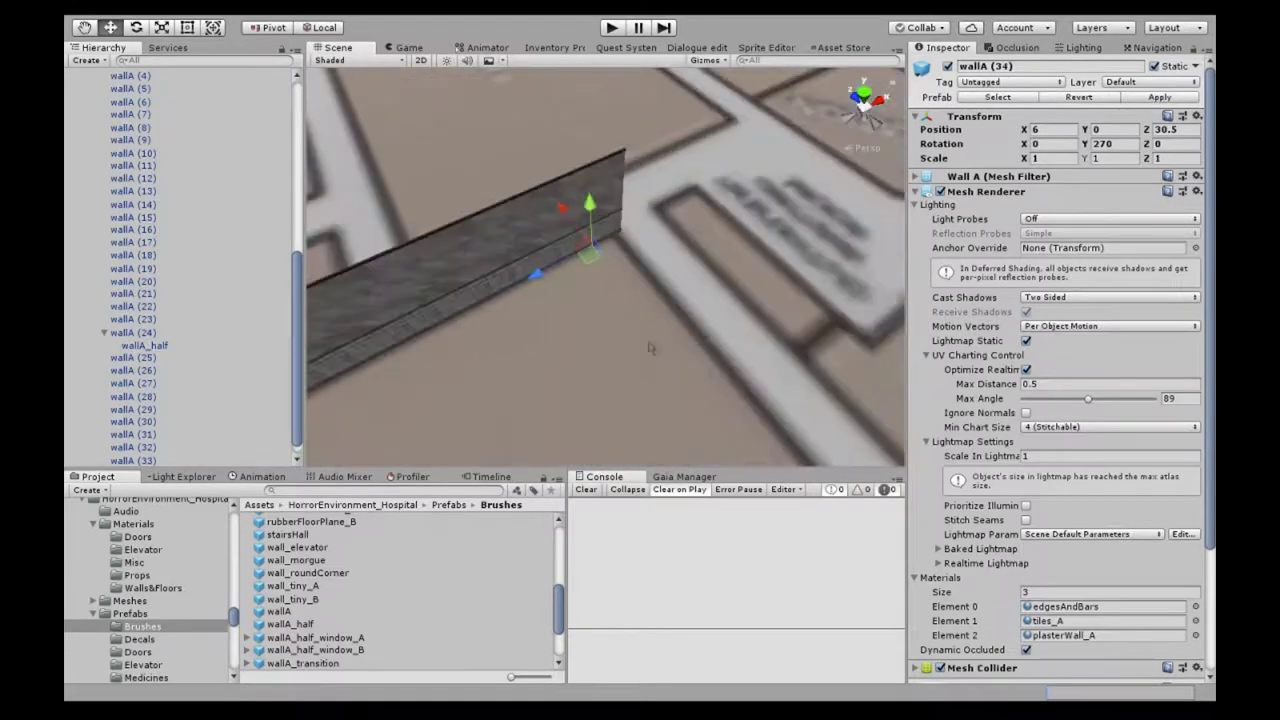
pyautogui.press('w')
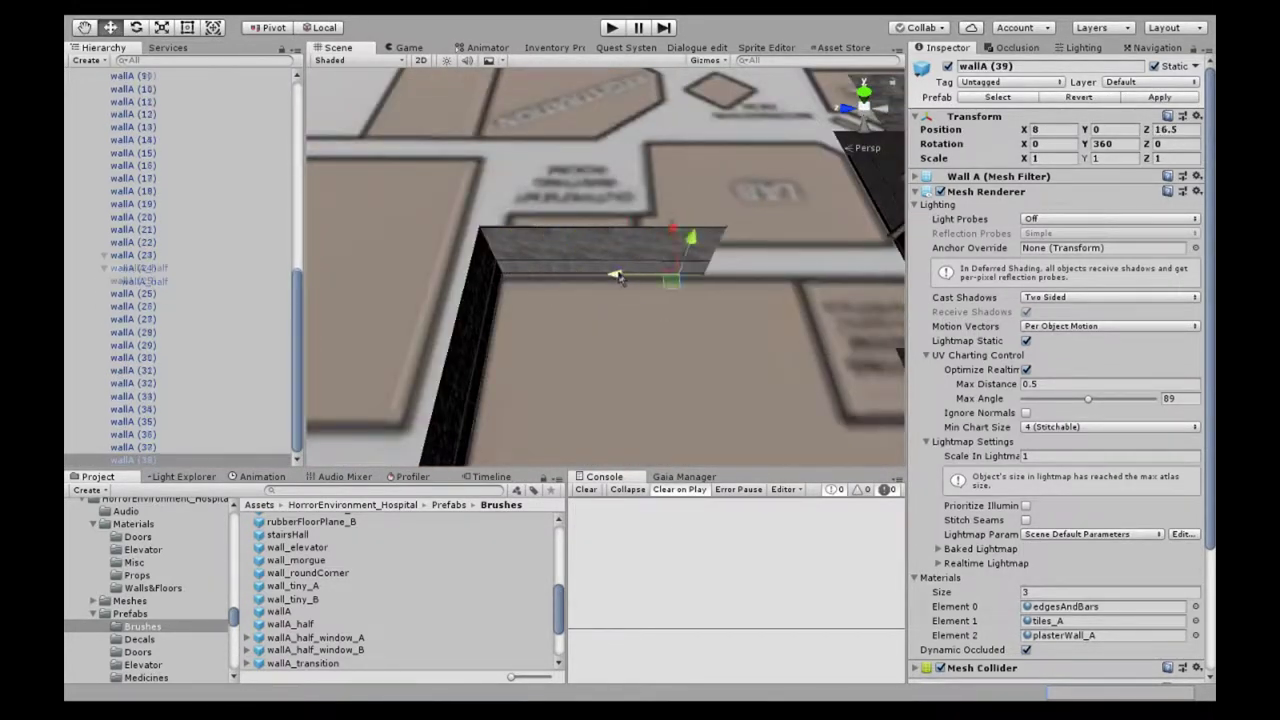
pyautogui.hotkey('ctrl', 'd')
pyautogui.hotkey('ctrl', 'd')
pyautogui.moveTo(617, 279); pyautogui.dragTo(550, 284)
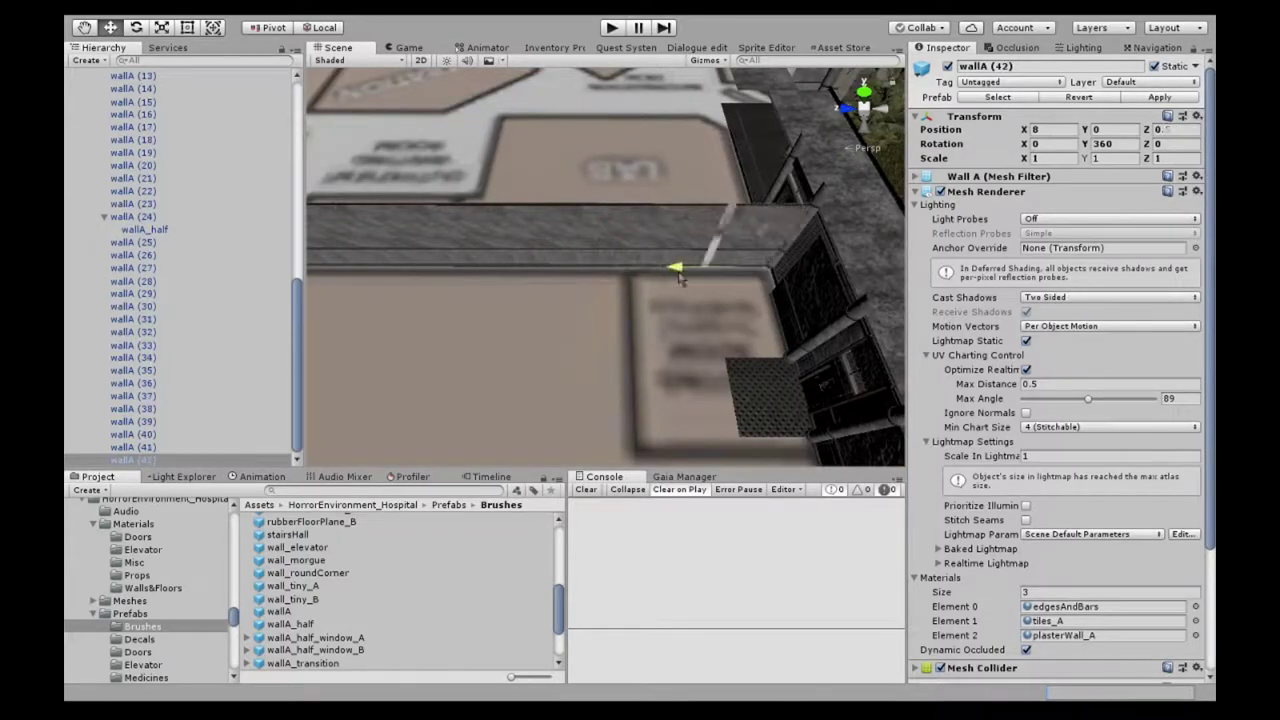
pyautogui.moveTo(672, 267); pyautogui.dragTo(590, 287, button='right')
pyautogui.click(598, 313)
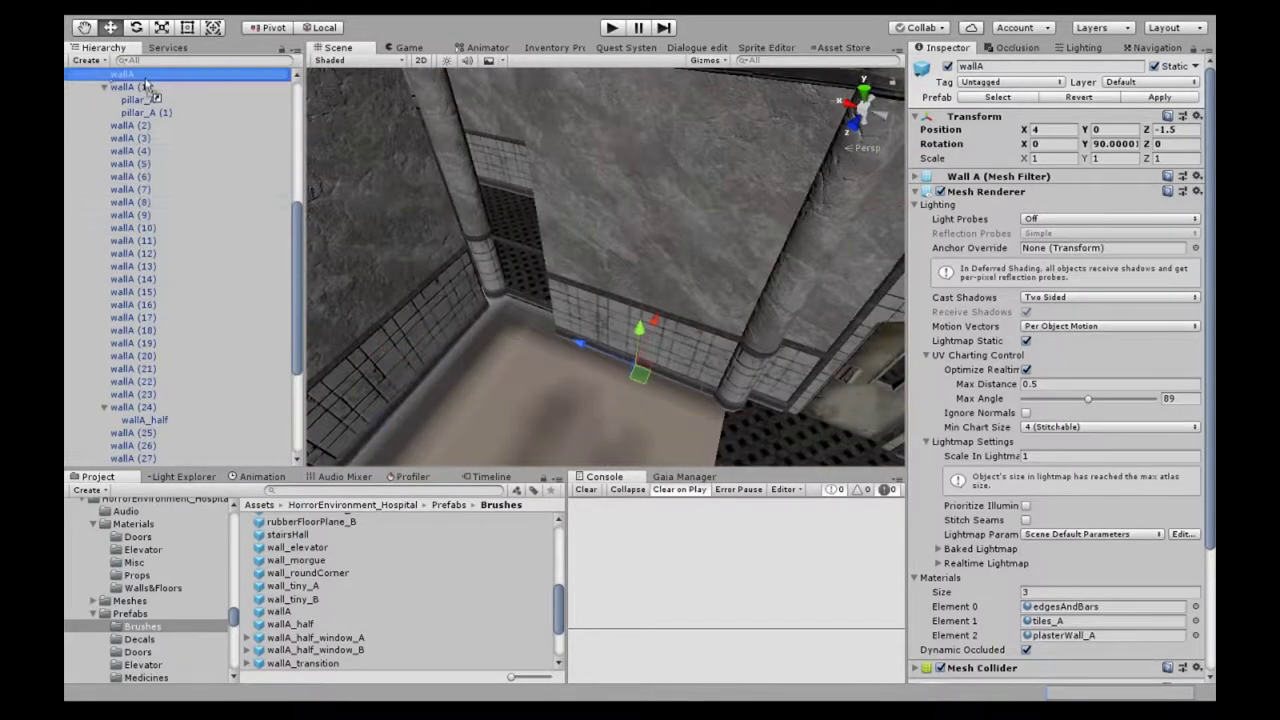
# Step: Move the half wall from Z 6 to 4 and set the tiny wall's X to -2.5
pyautogui.moveTo(385, 273); pyautogui.dragTo(400, 262)
pyautogui.moveTo(400, 262)
pyautogui.mouseDown(button='right')
pyautogui.moveTo(483, 252)
pyautogui.moveTo(470, 250)
pyautogui.mouseUp(button='right')
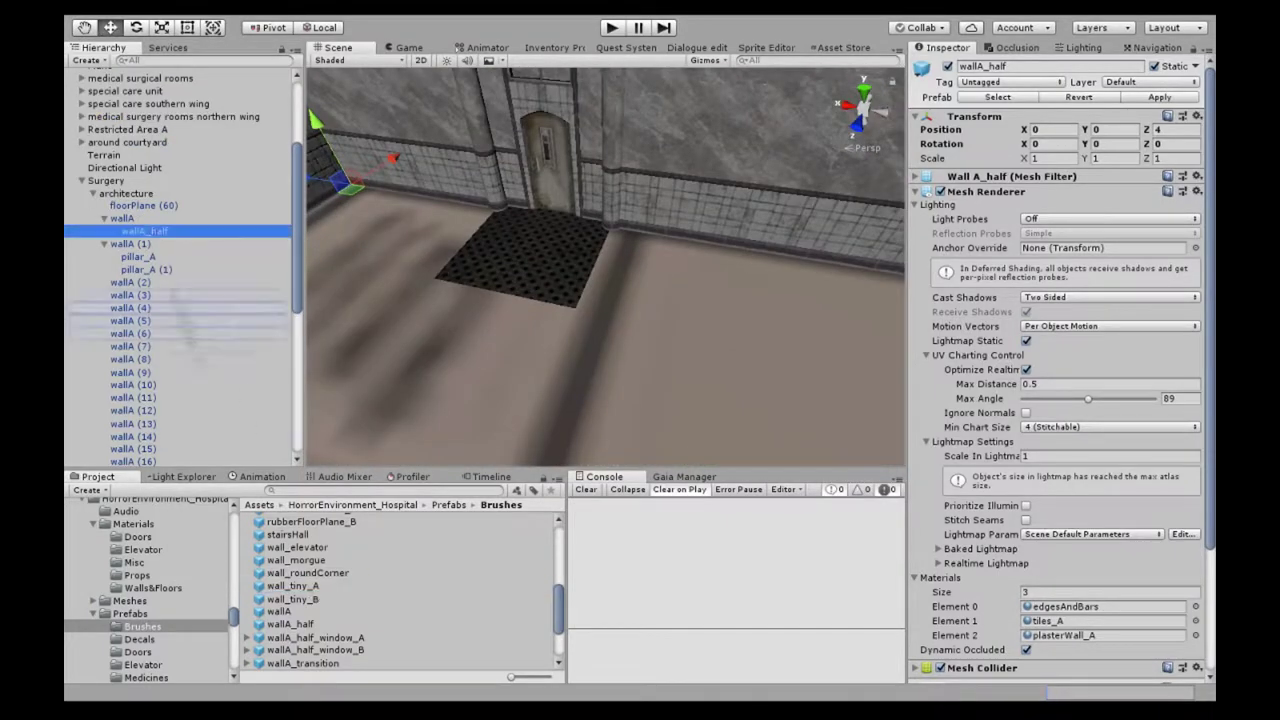
pyautogui.click(141, 202)
pyautogui.write('-2.5')
pyautogui.press('Return')
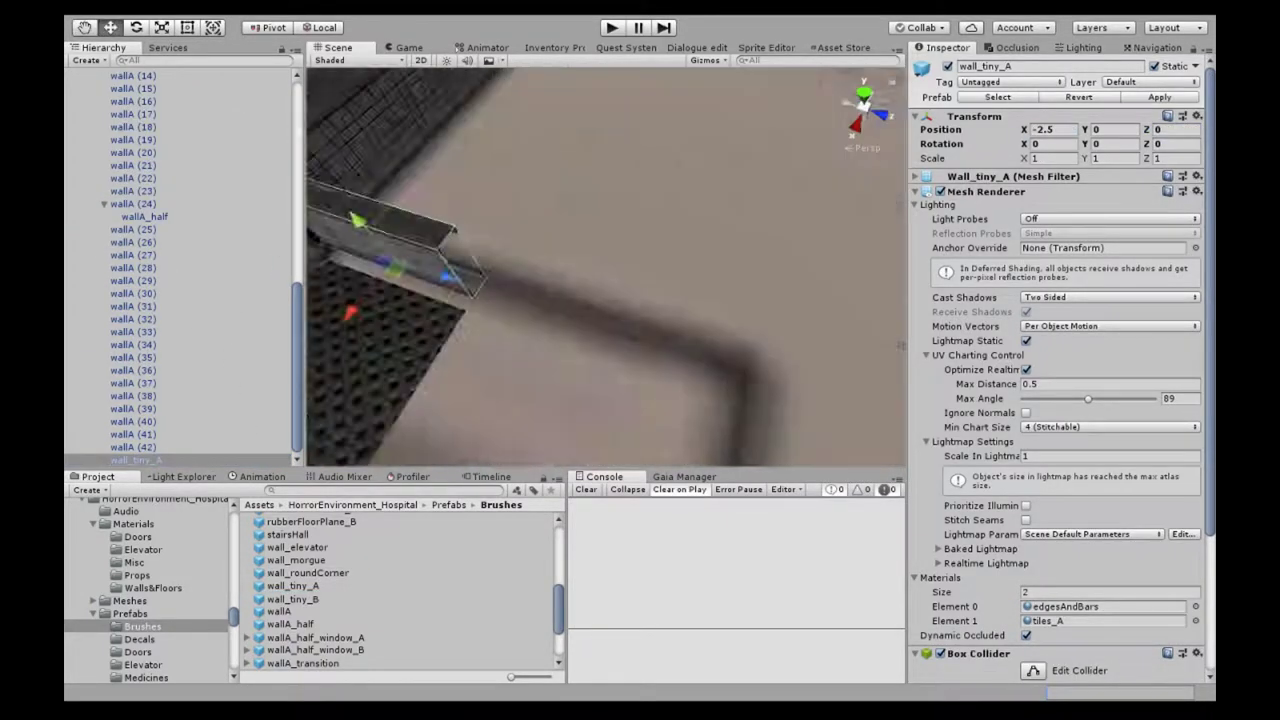
# Step: Duplicate the short wall, move the copy to Z 4, and turn it 90 degrees
pyautogui.hotkey('ctrl', 'd')
pyautogui.moveTo(578, 283); pyautogui.dragTo(650, 305)
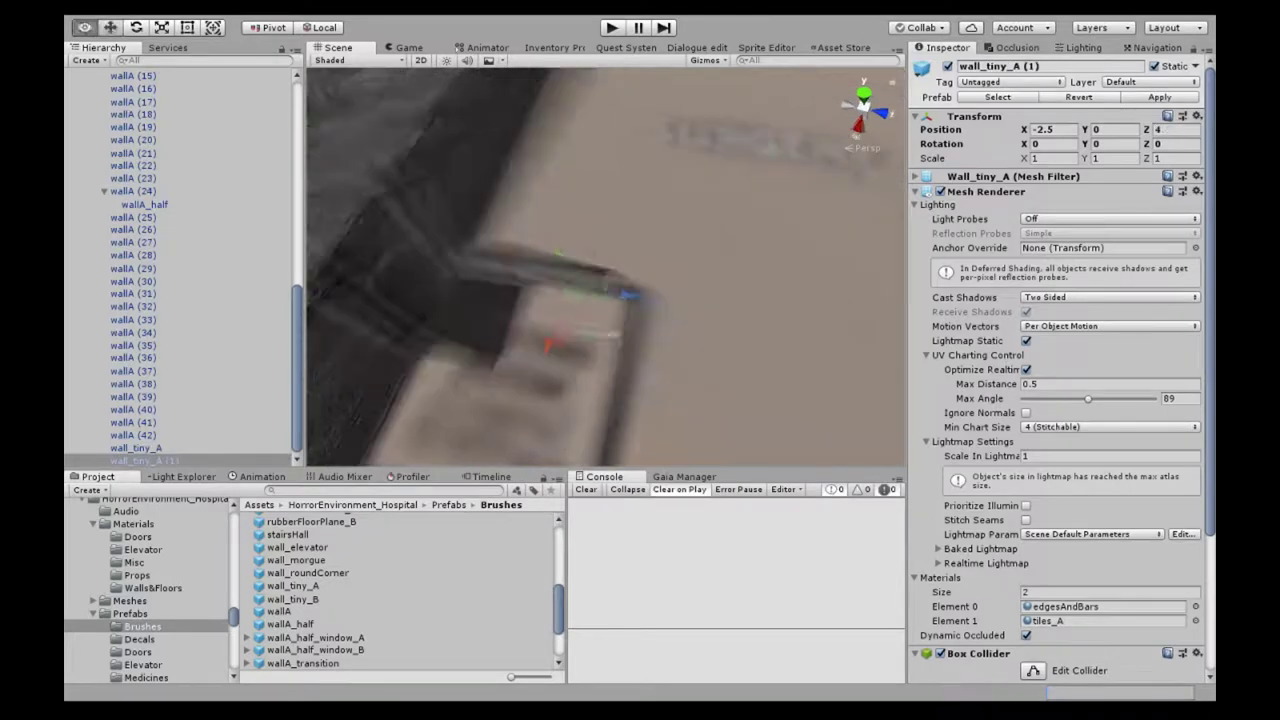
pyautogui.moveTo(650, 310); pyautogui.dragTo(621, 314, button='middle')
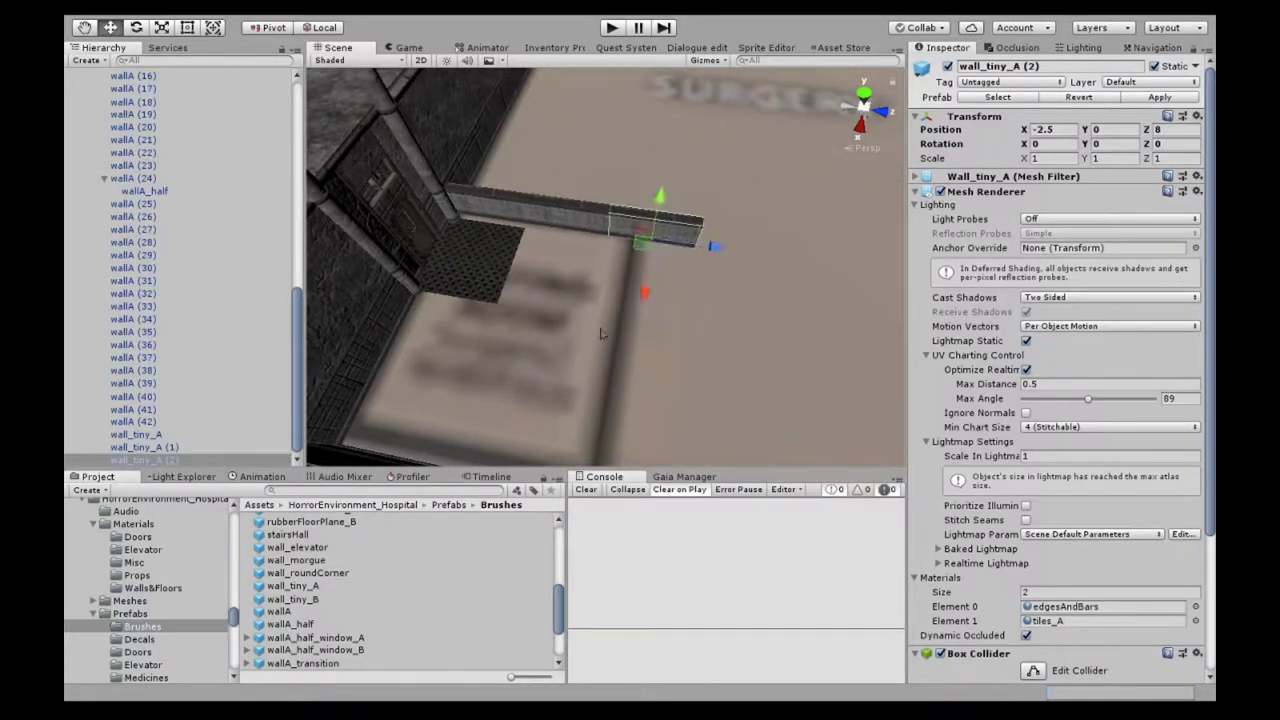
pyautogui.moveTo(500, 316); pyautogui.dragTo(510, 318)
pyautogui.press('f')
pyautogui.press('w')
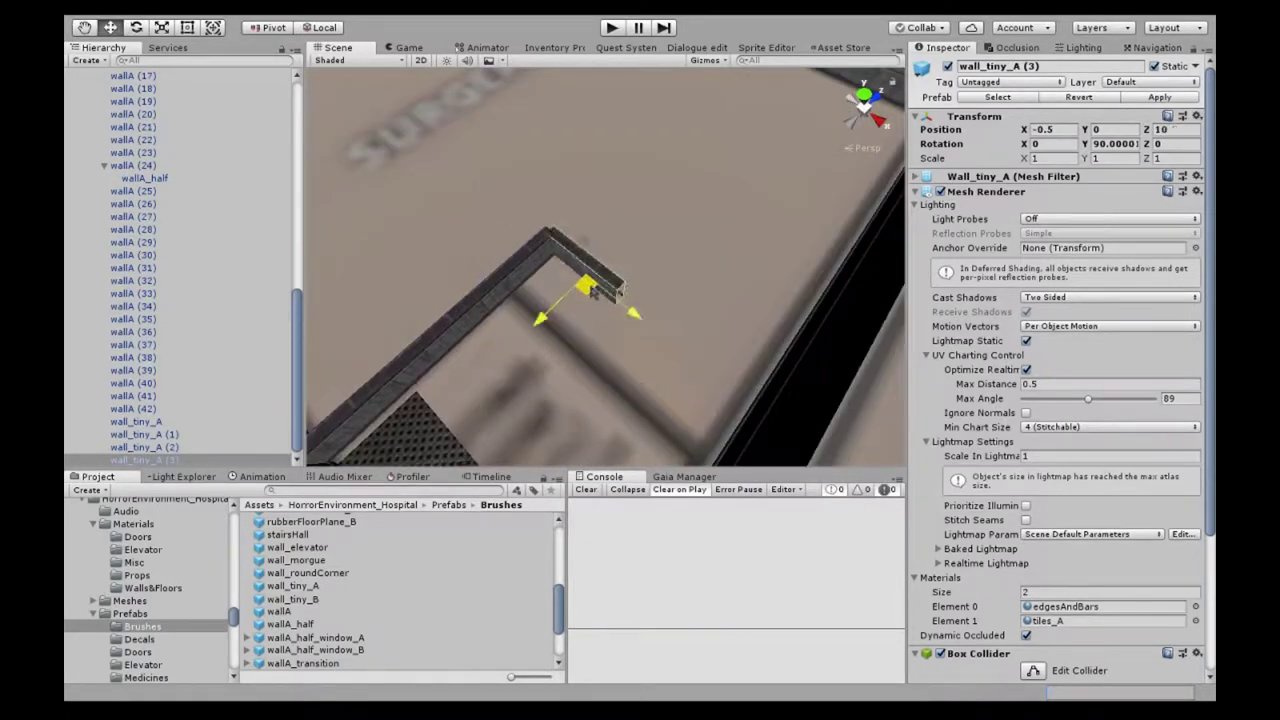
pyautogui.keyDown('alt'); pyautogui.moveTo(592, 289); pyautogui.dragTo(604, 316); pyautogui.keyUp('alt')
# Step: Add two wall_tiny_B pieces, the first with Y rotation 0 at Z 6.5
pyautogui.moveTo(308, 607); pyautogui.dragTo(150, 458)
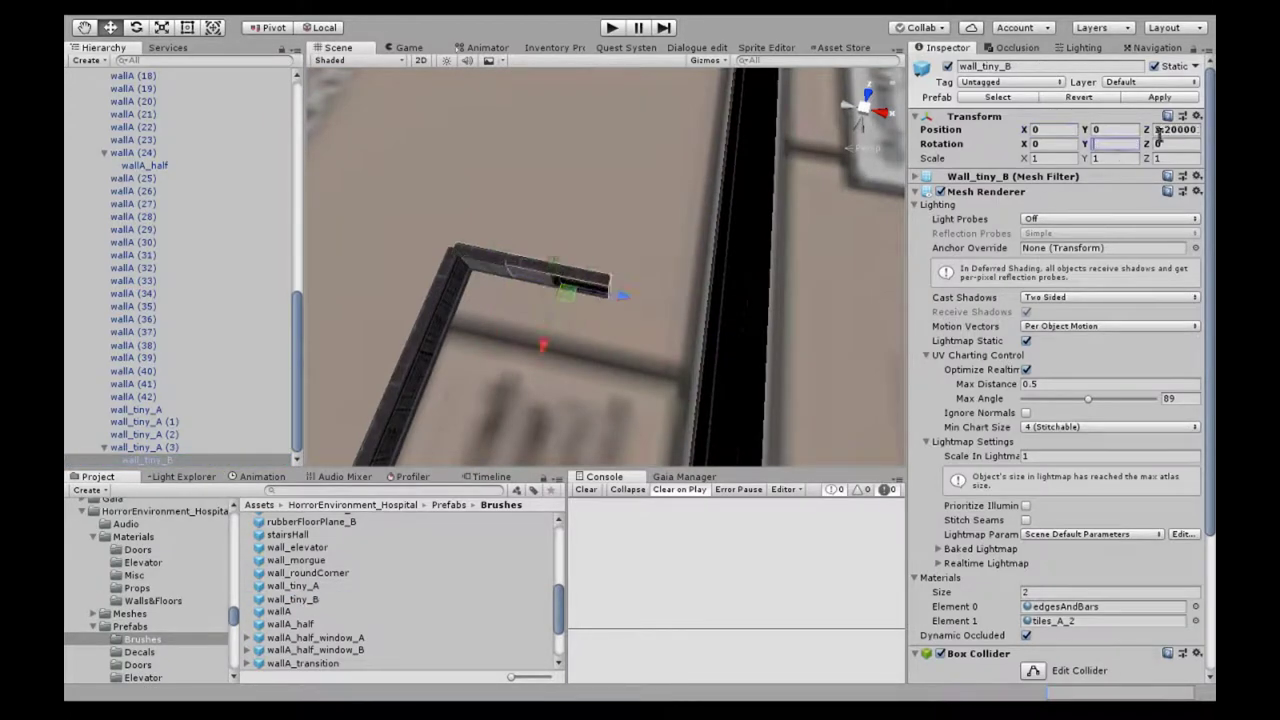
pyautogui.write('0')
pyautogui.click(1172, 129)
pyautogui.press('w')
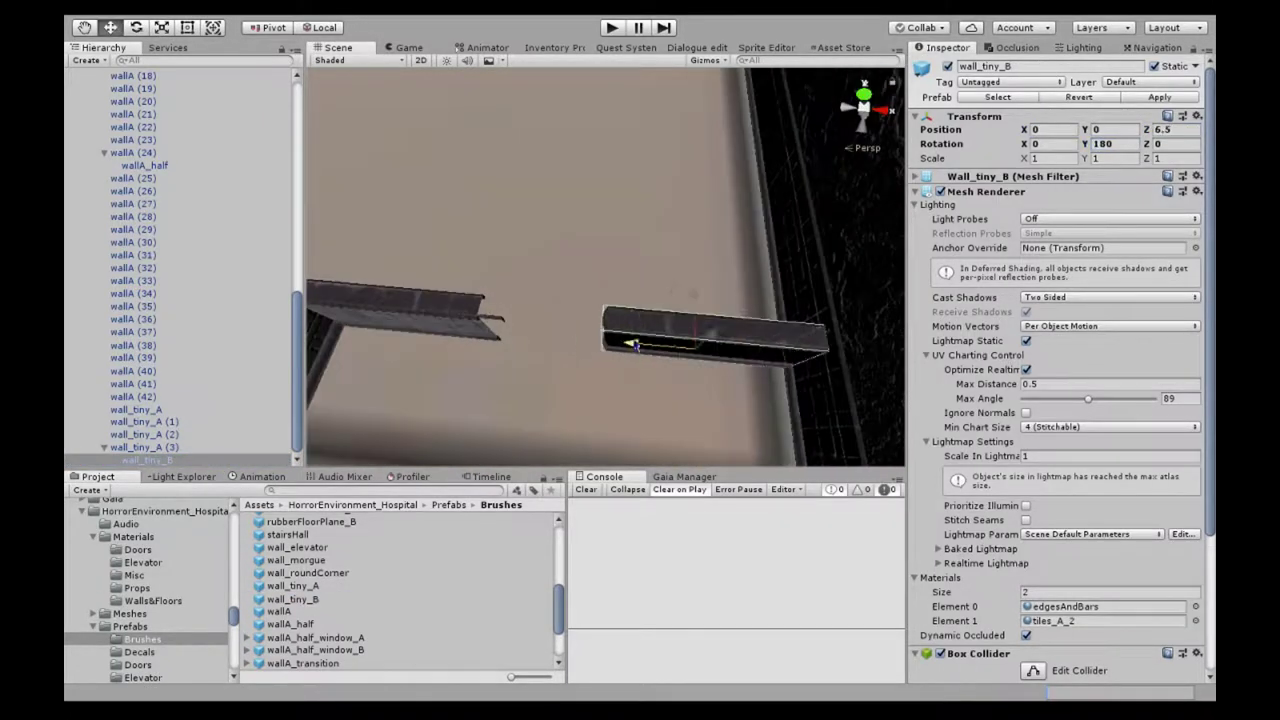
pyautogui.keyDown('alt'); pyautogui.moveTo(637, 285); pyautogui.dragTo(604, 358); pyautogui.keyUp('alt')
pyautogui.moveTo(193, 458); pyautogui.dragTo(160, 447)
pyautogui.scroll(3, 362, 597)
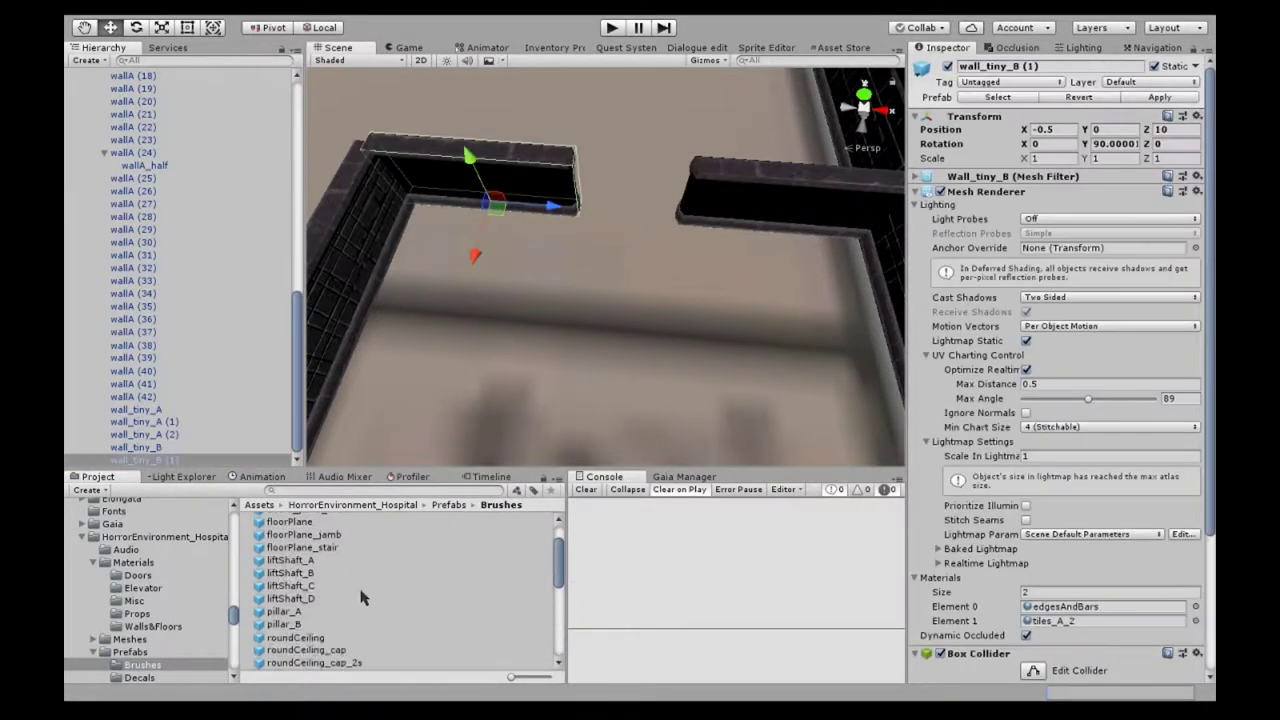
# Step: Add a corner pillar_A beside the short walls and duplicate a room floor tile
pyautogui.moveTo(284, 611); pyautogui.dragTo(140, 459)
pyautogui.press('f')
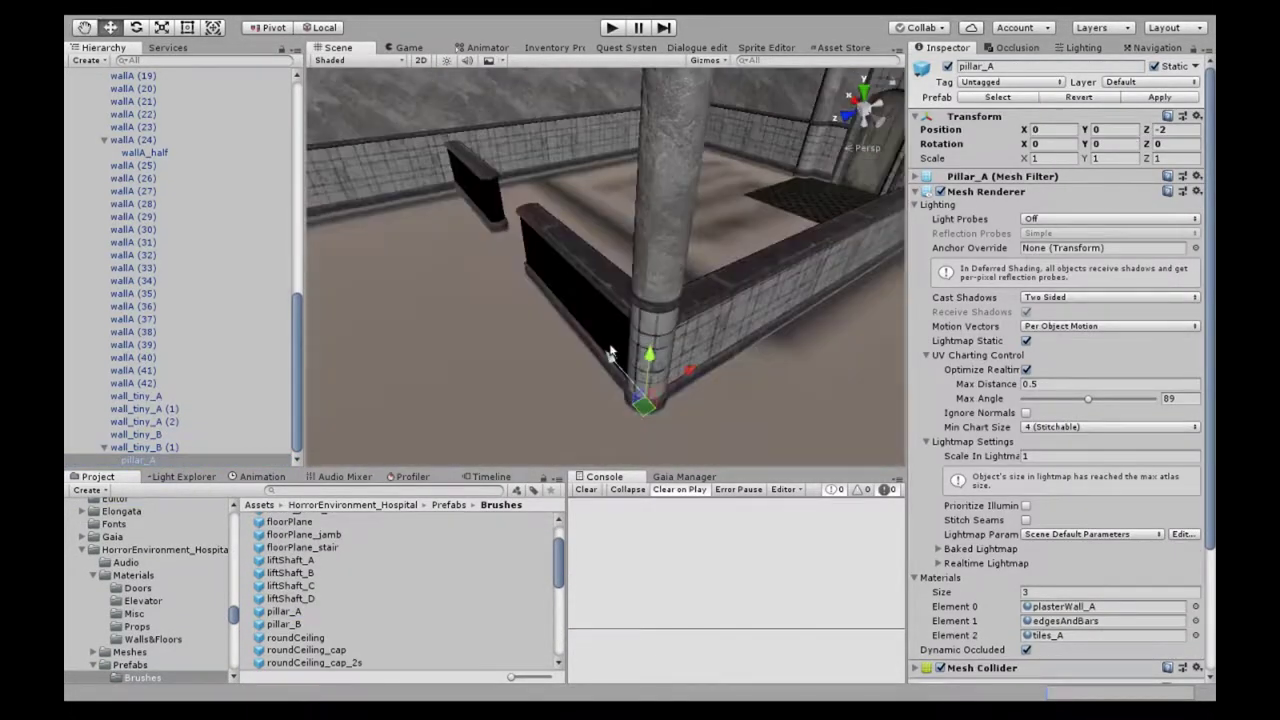
pyautogui.keyDown('alt'); pyautogui.moveTo(610, 352); pyautogui.dragTo(531, 316); pyautogui.keyUp('alt')
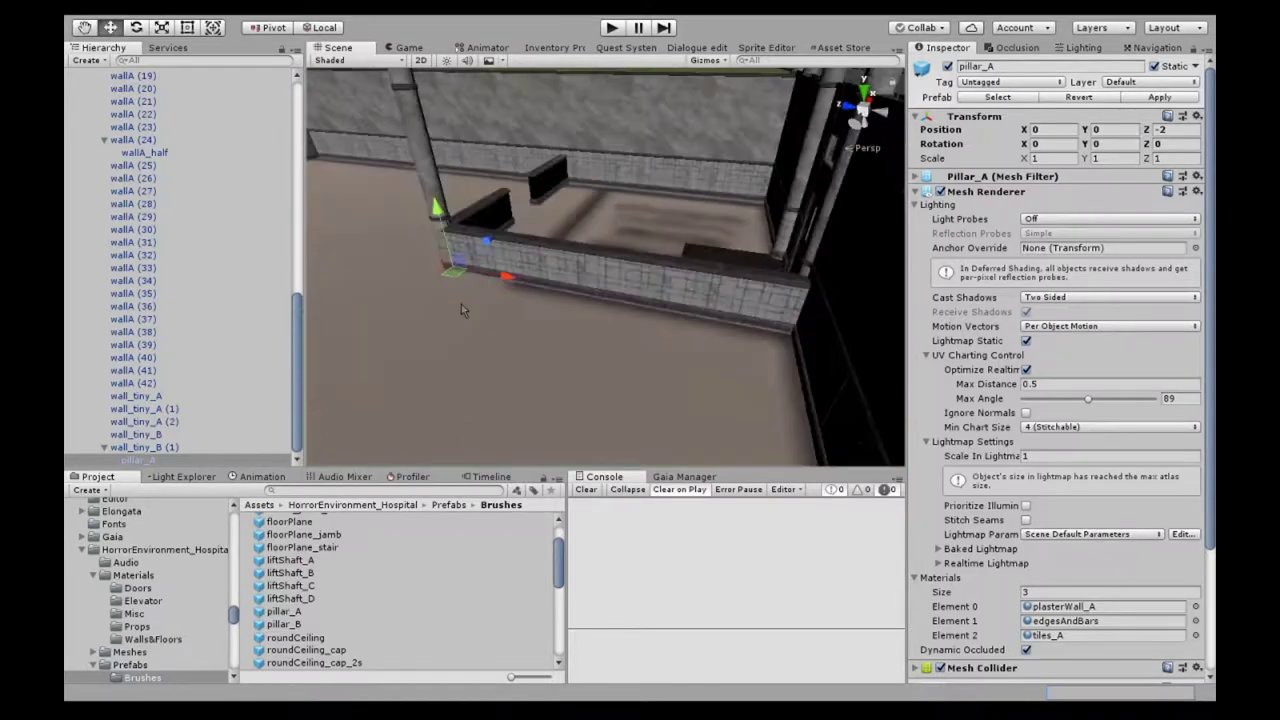
pyautogui.click(531, 316)
pyautogui.press('f')
pyautogui.hotkey('ctrl', 'd')
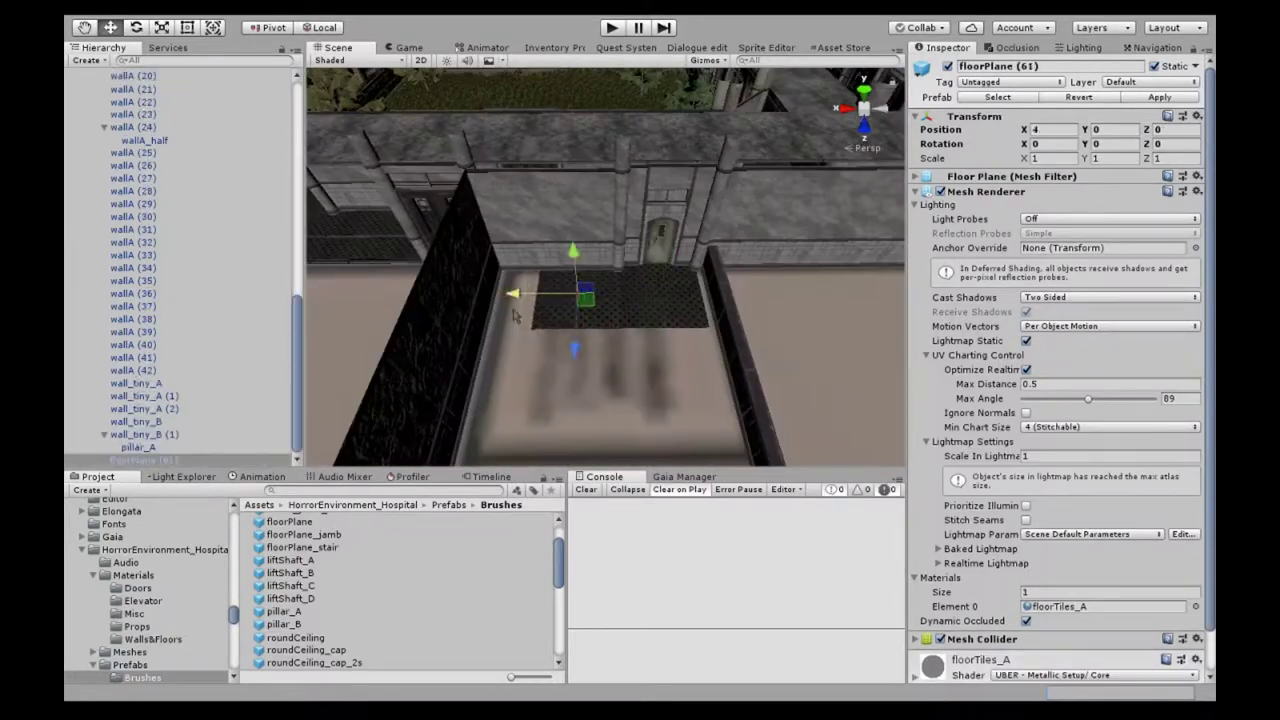
# Step: Slide the floor tile copy to X 8.5, then duplicate a row of tiles further along the room
pyautogui.moveTo(514, 290); pyautogui.dragTo(500, 334)
pyautogui.keyDown('shift'); pyautogui.click(170, 452); pyautogui.keyUp('shift')
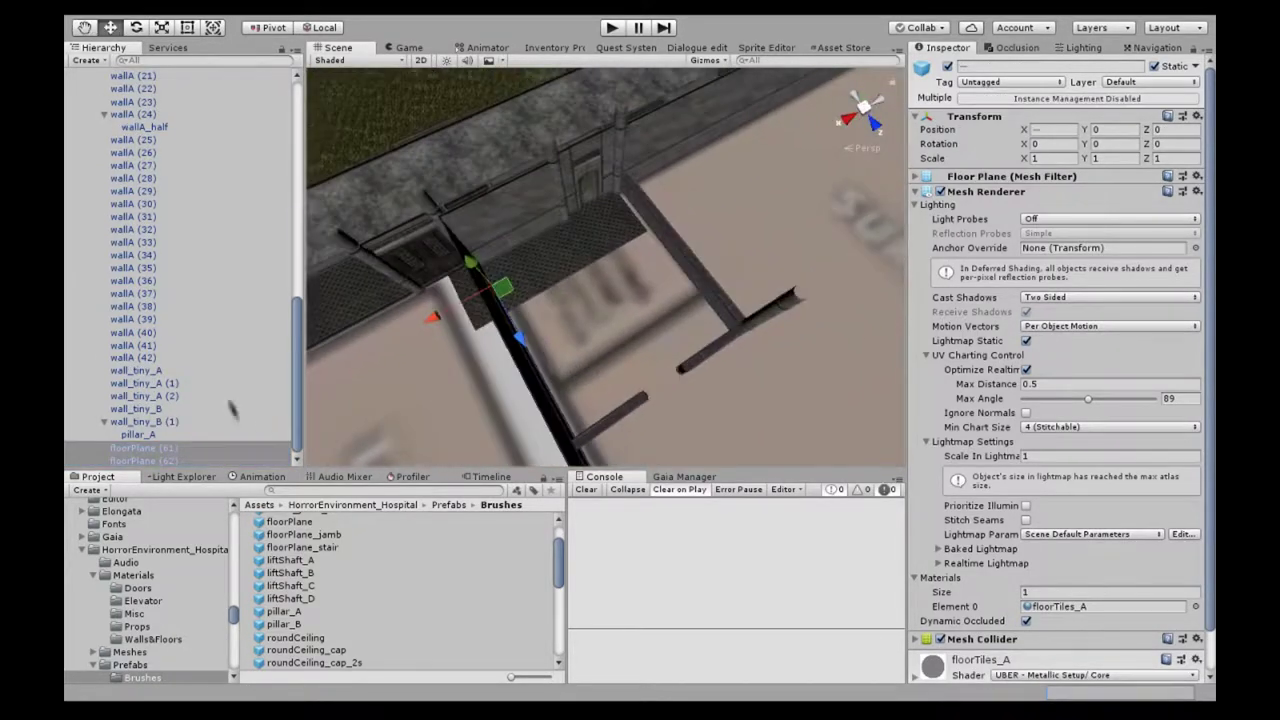
pyautogui.scroll(10, 160, 300)
pyautogui.keyDown('alt'); pyautogui.moveTo(500, 290); pyautogui.dragTo(628, 333); pyautogui.keyUp('alt')
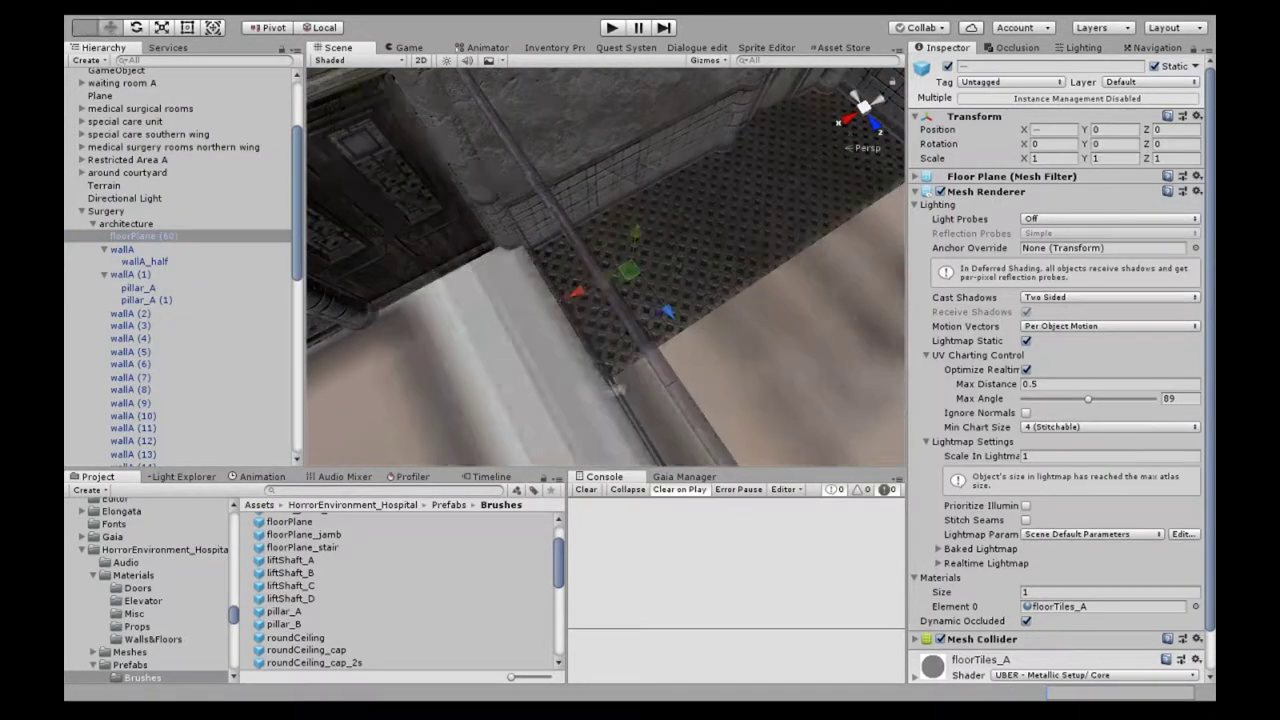
pyautogui.click(628, 333)
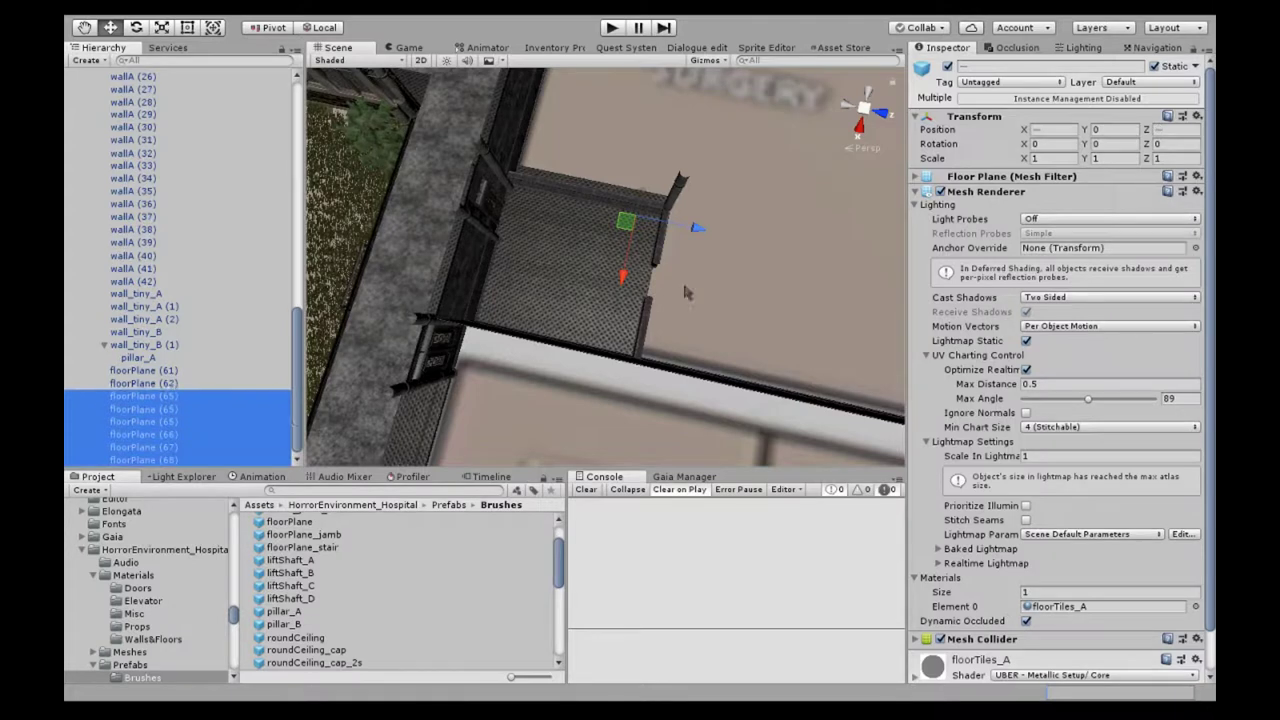
pyautogui.hotkey('ctrl', 'd')
pyautogui.moveTo(697, 228); pyautogui.dragTo(762, 242)
# Step: Duplicate successive batches of the newest floor tiles across the Surgery area
pyautogui.click(184, 387)
pyautogui.hotkey('ctrl', 'd')
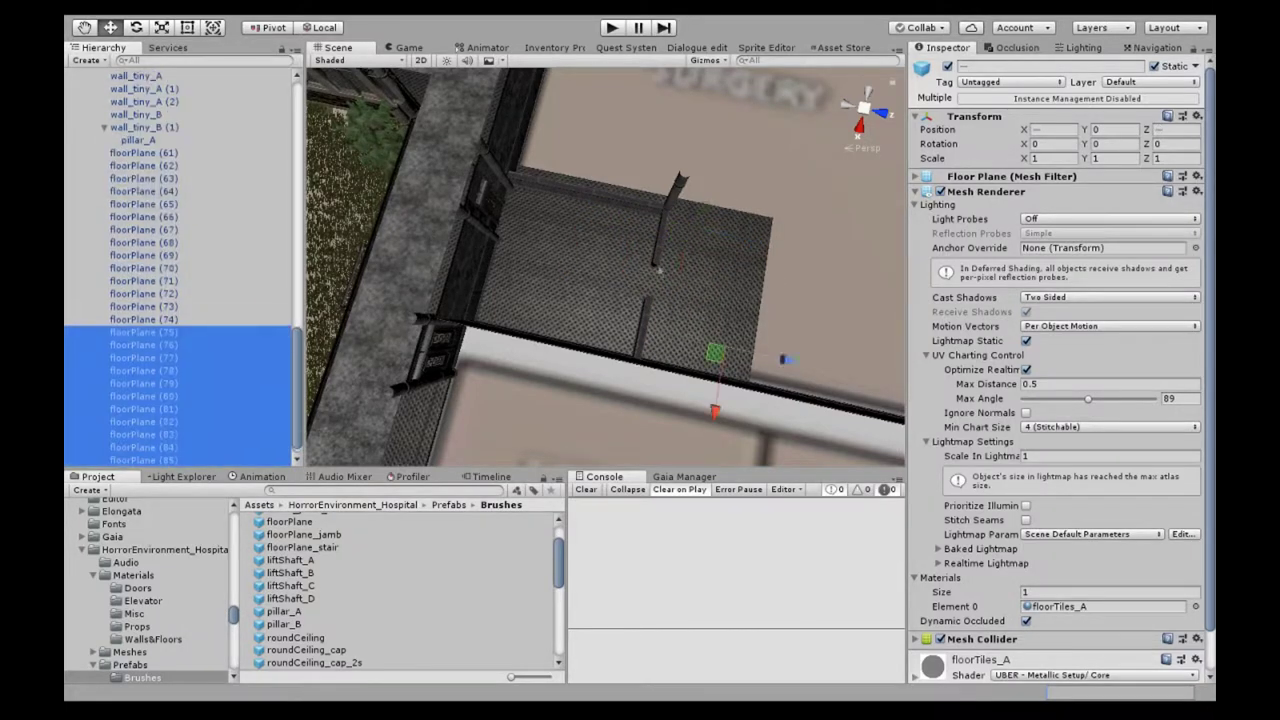
pyautogui.scroll(-5, 528, 300)
pyautogui.scroll(-5, 528, 300)
pyautogui.scroll(-3, 528, 300)
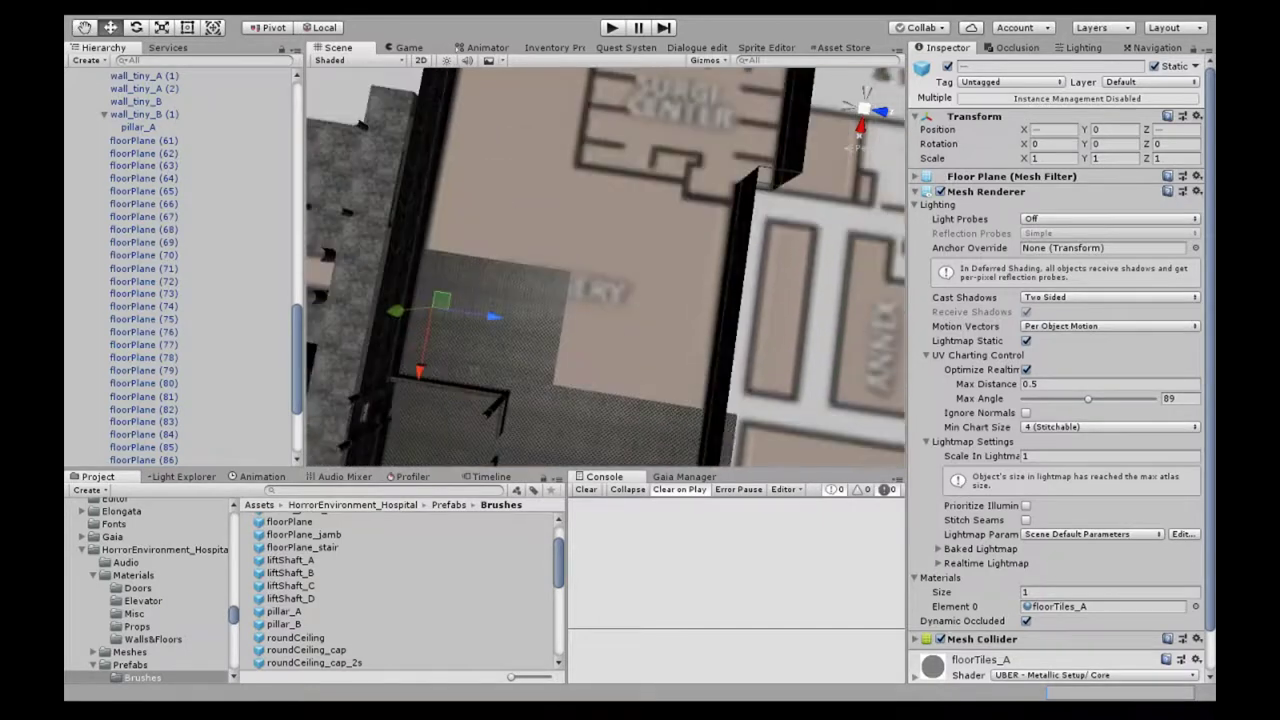
pyautogui.hotkey('ctrl', 'd')
pyautogui.scroll(3, 475, 290)
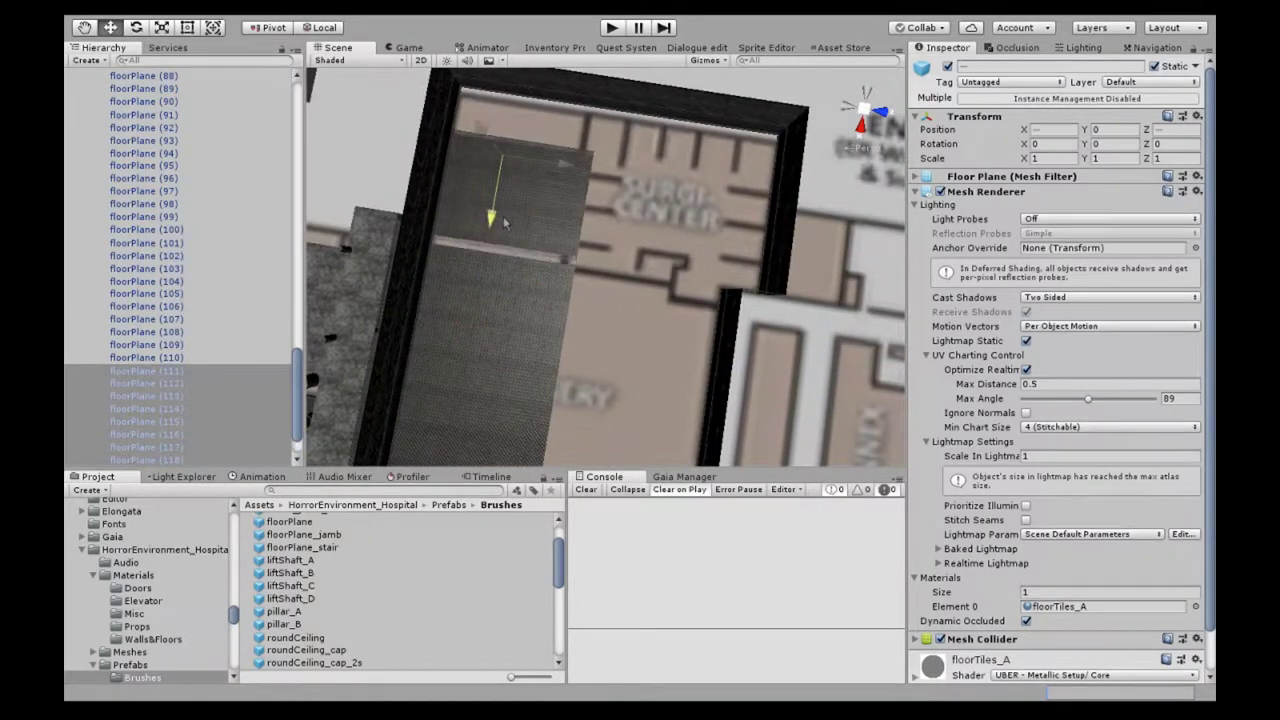
pyautogui.moveTo(499, 296); pyautogui.dragTo(464, 231, button='middle')
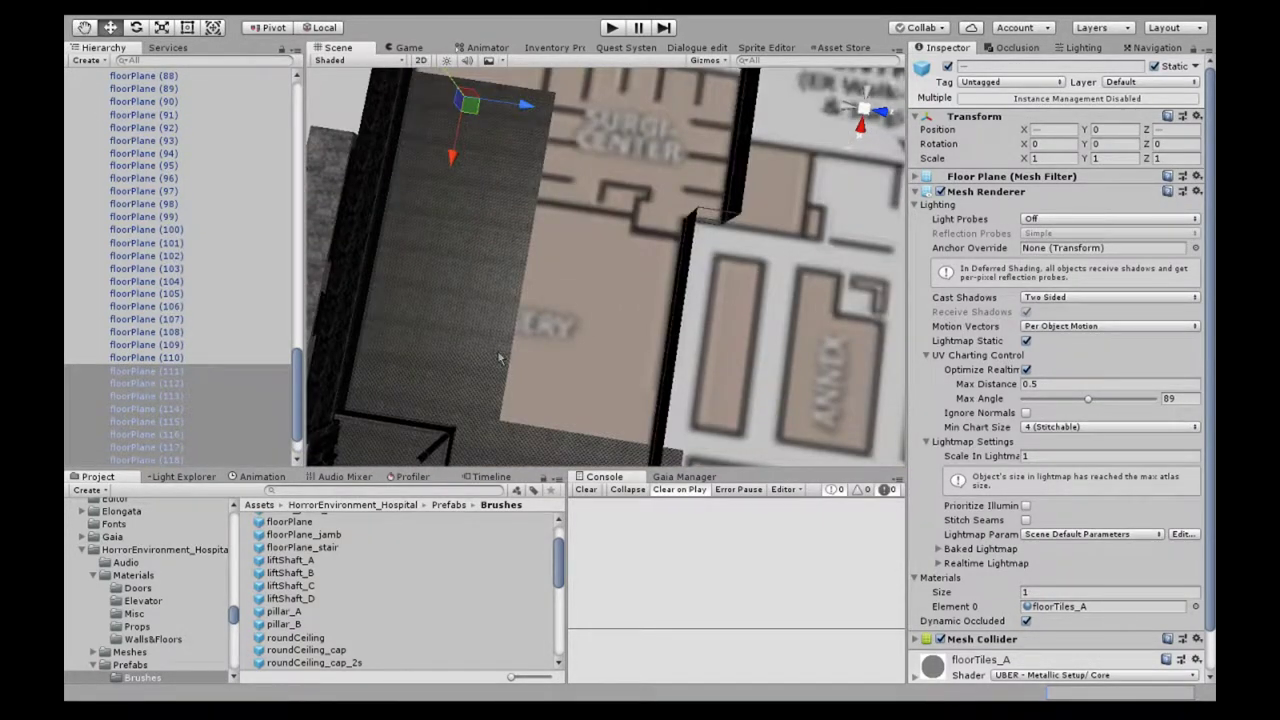
pyautogui.hotkey('ctrl', 'd')
# Step: Undo the last tile batch and inspect a floor tile at the edge by the wall
pyautogui.keyDown('alt'); pyautogui.moveTo(580, 388); pyautogui.dragTo(578, 376); pyautogui.keyUp('alt')
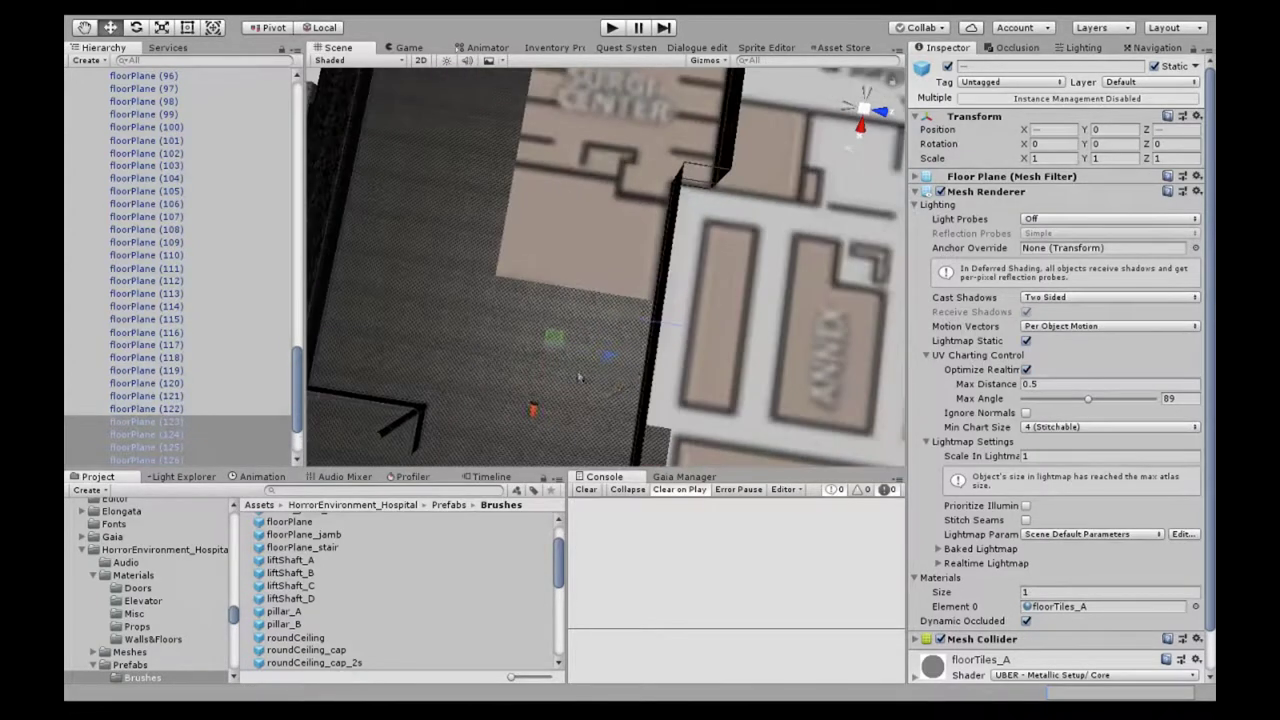
pyautogui.moveTo(628, 320)
pyautogui.keyDown('alt'); pyautogui.mouseDown()
pyautogui.moveTo(548, 392)
pyautogui.moveTo(545, 380)
pyautogui.moveTo(730, 233)
pyautogui.mouseUp(); pyautogui.keyUp('alt')
pyautogui.hotkey('ctrl', 'z')
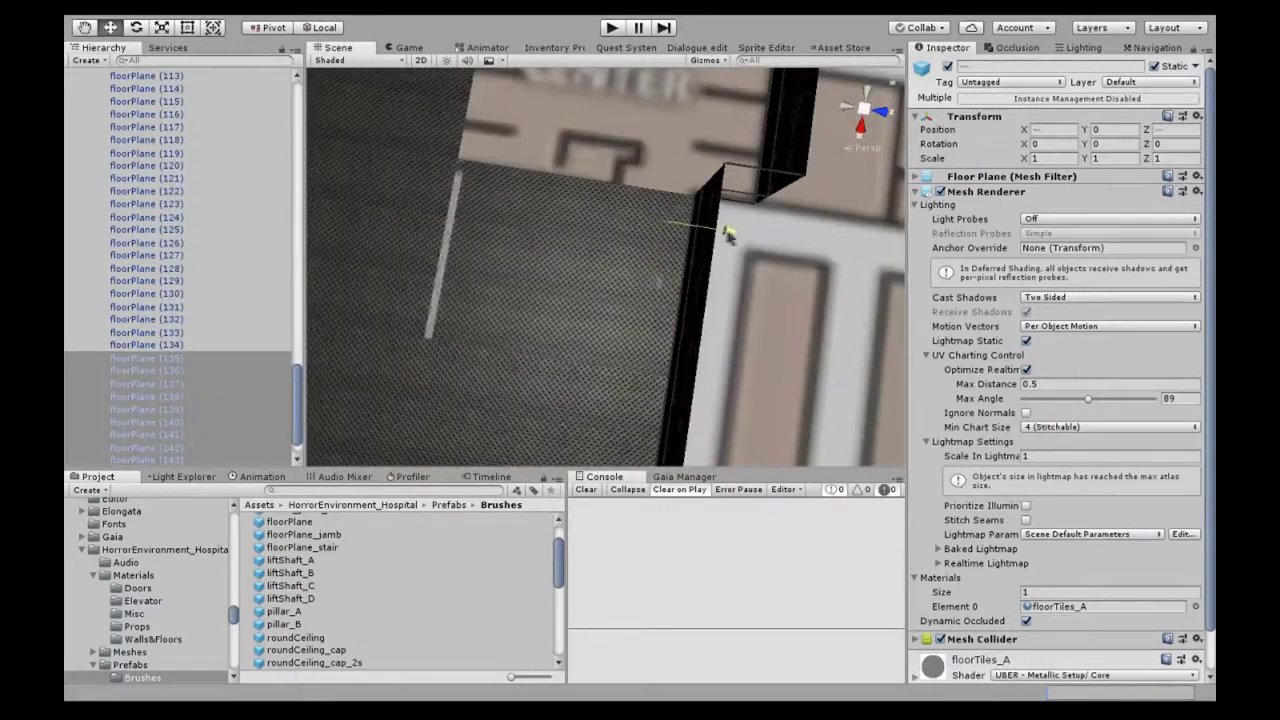
pyautogui.moveTo(622, 280)
pyautogui.keyDown('alt'); pyautogui.mouseDown()
pyautogui.moveTo(497, 368)
pyautogui.moveTo(561, 324)
pyautogui.moveTo(460, 297)
pyautogui.moveTo(657, 266)
pyautogui.mouseUp(); pyautogui.keyUp('alt')
pyautogui.click(657, 337)
pyautogui.moveTo(657, 349)
pyautogui.keyDown('alt'); pyautogui.mouseDown()
pyautogui.moveTo(600, 330)
pyautogui.moveTo(632, 259)
pyautogui.mouseUp(); pyautogui.keyUp('alt')
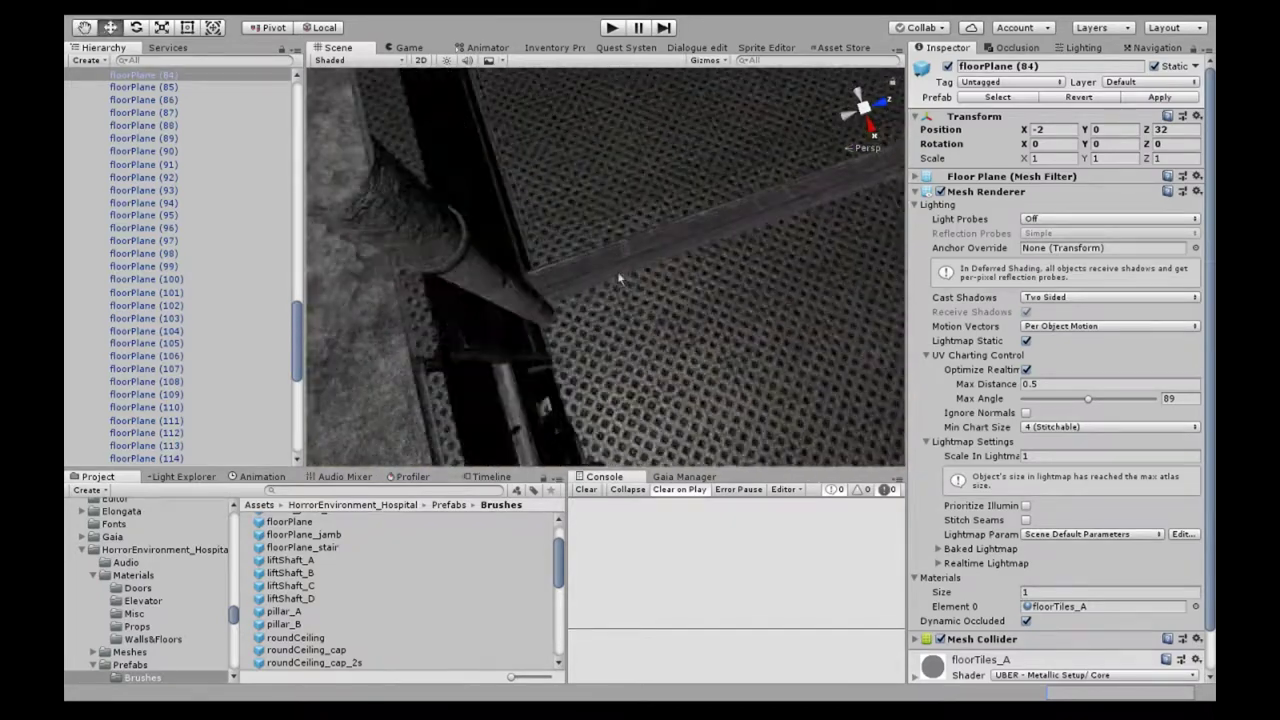
# Step: Select the whole range of floor tiles, hide them briefly to check the layout, then restore them
pyautogui.keyDown('alt'); pyautogui.moveTo(632, 259); pyautogui.dragTo(643, 277); pyautogui.keyUp('alt')
pyautogui.click(643, 277)
pyautogui.hotkey('ctrl', 'a')
pyautogui.press('f')
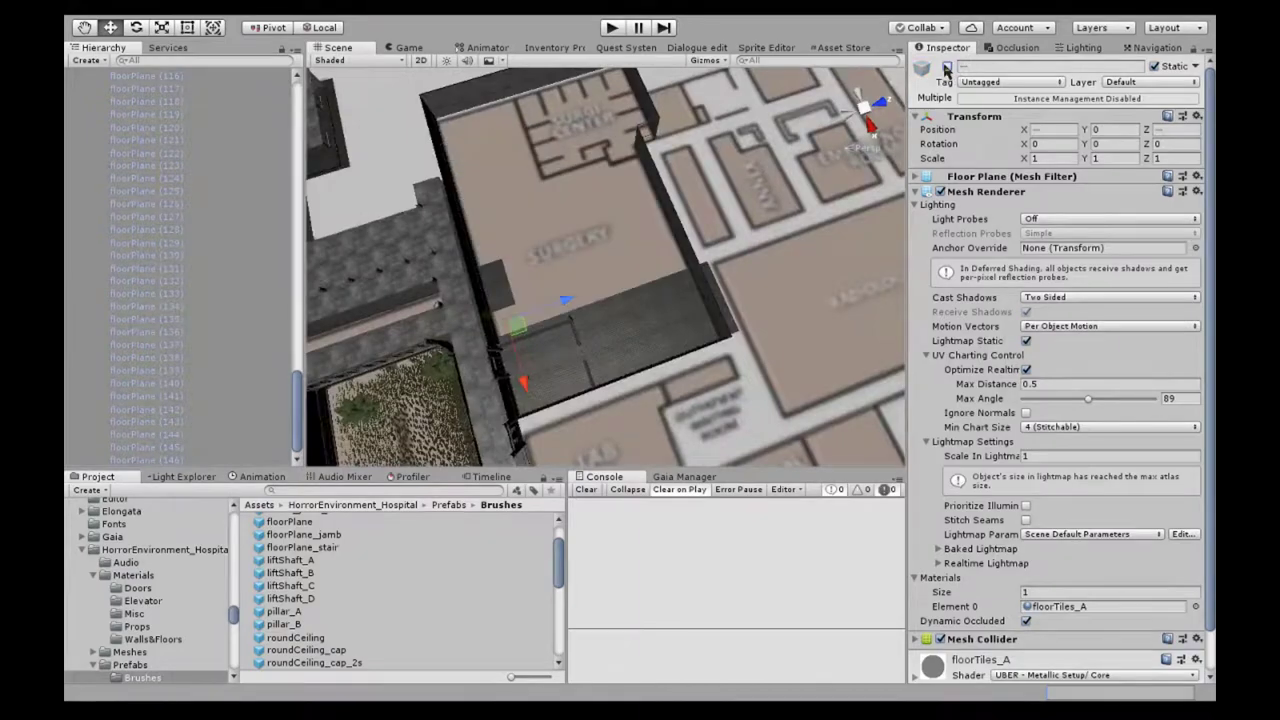
pyautogui.click(947, 67)
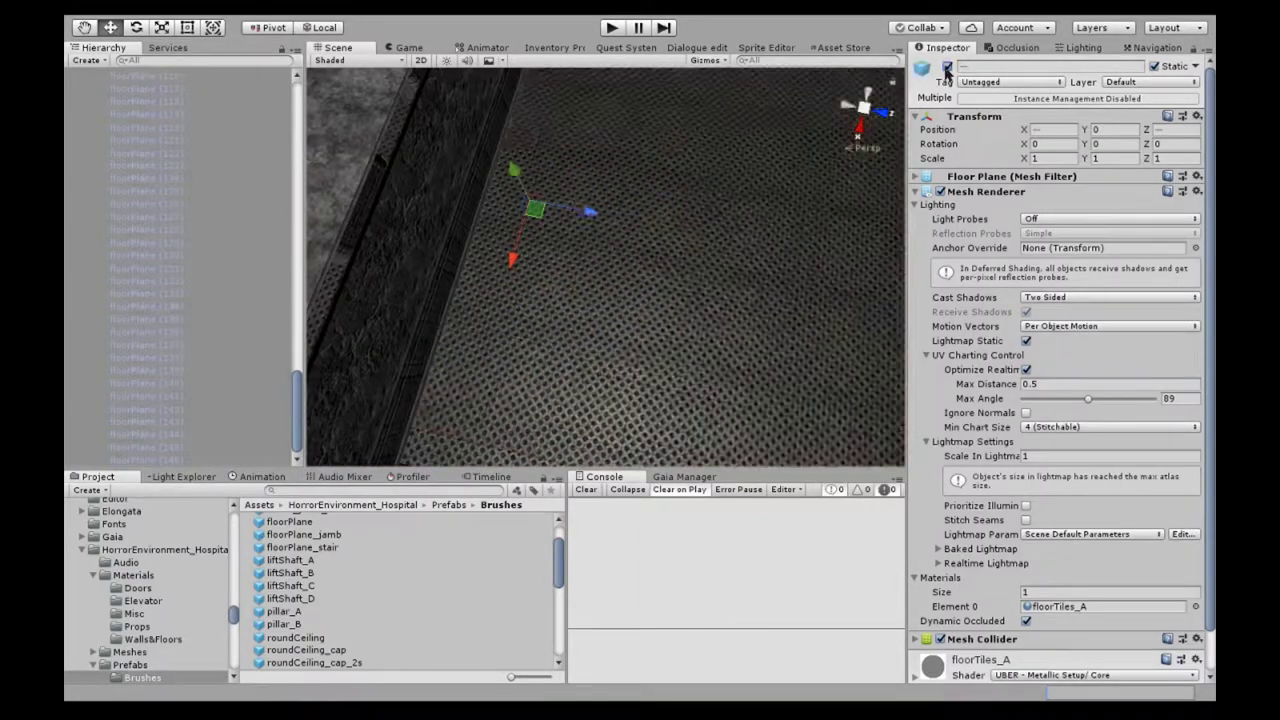
pyautogui.hotkey('ctrl', 'z')
pyautogui.scroll(10, 642, 230)
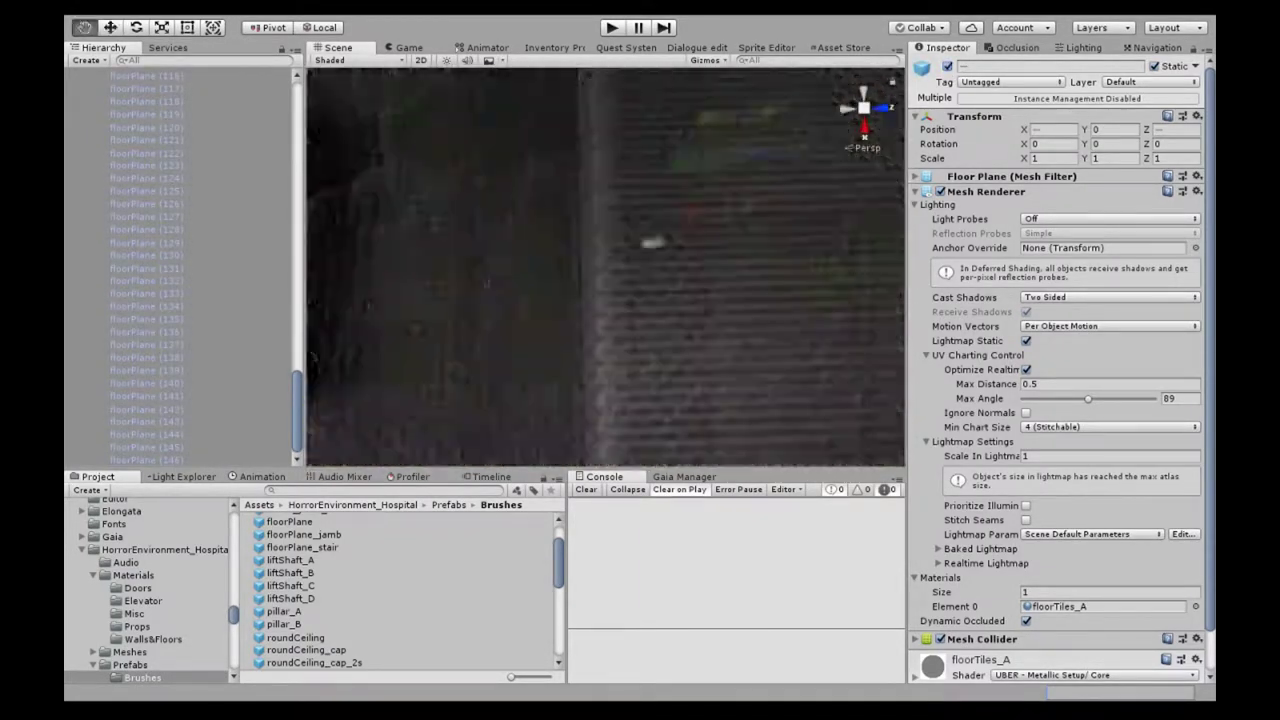
pyautogui.scroll(-10, 537, 325)
# Step: Duplicate another floor tile and move the copy to Z 4
pyautogui.click(537, 325)
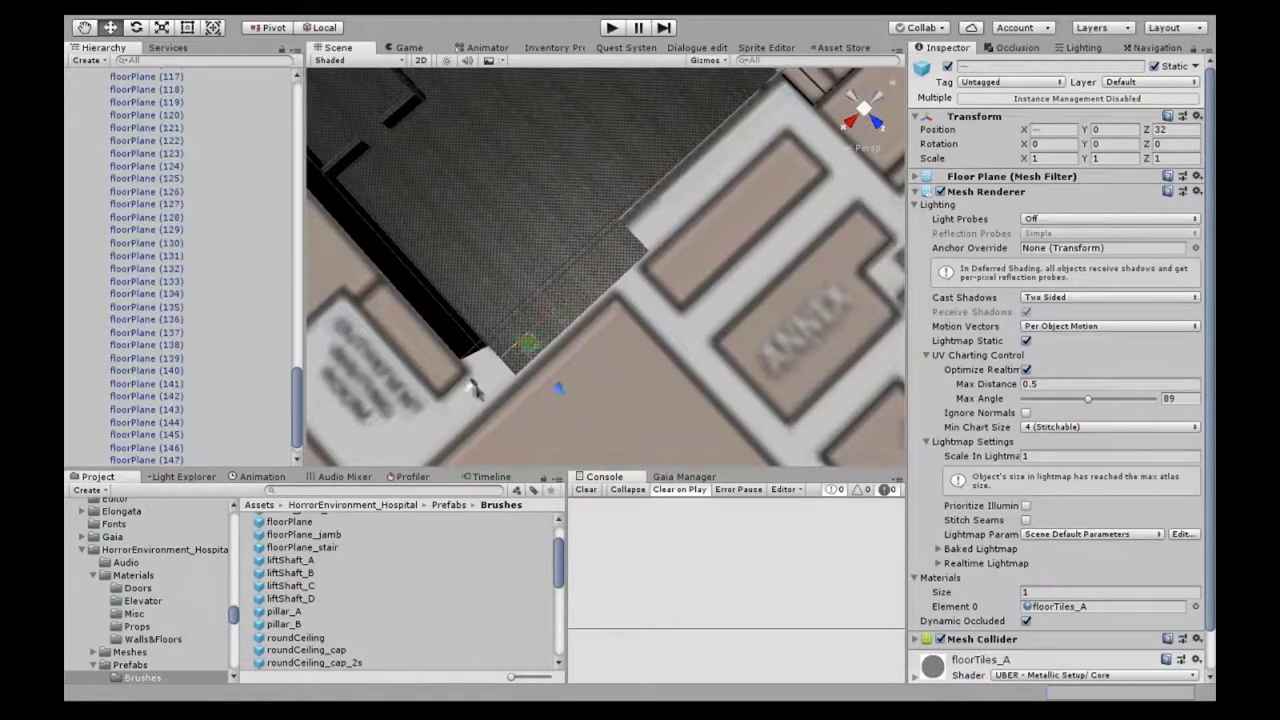
pyautogui.moveTo(620, 282); pyautogui.dragTo(475, 317, button='middle')
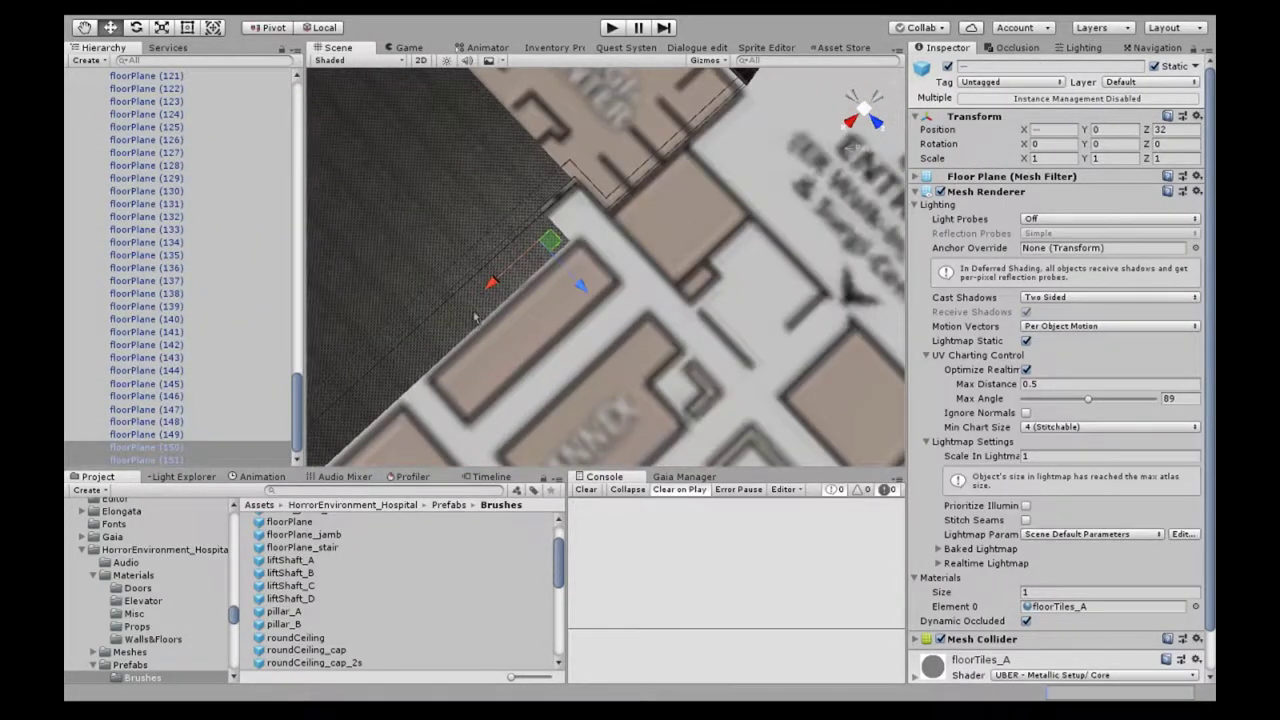
pyautogui.press('f')
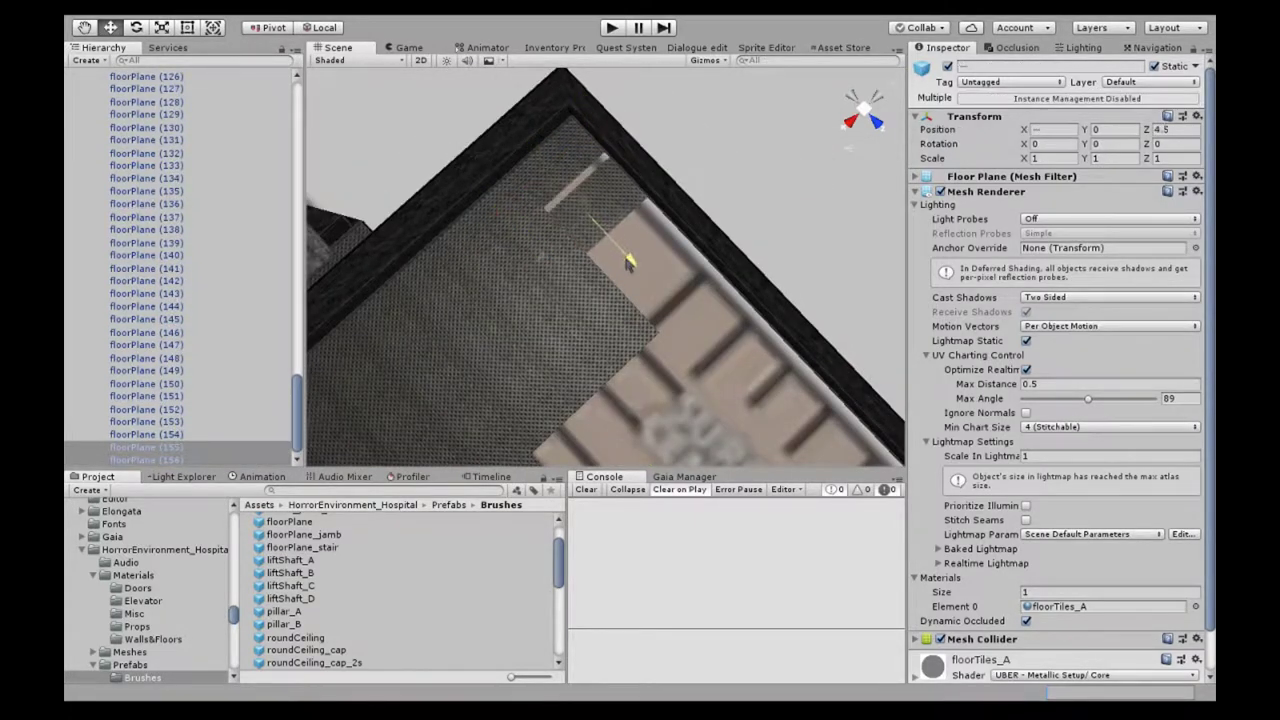
pyautogui.hotkey('ctrl', 'd')
pyautogui.moveTo(628, 262); pyautogui.dragTo(628, 176)
pyautogui.moveTo(720, 272)
pyautogui.mouseDown(button='right')
pyautogui.moveTo(487, 244)
pyautogui.moveTo(555, 297)
pyautogui.moveTo(567, 290)
pyautogui.mouseUp(button='right')
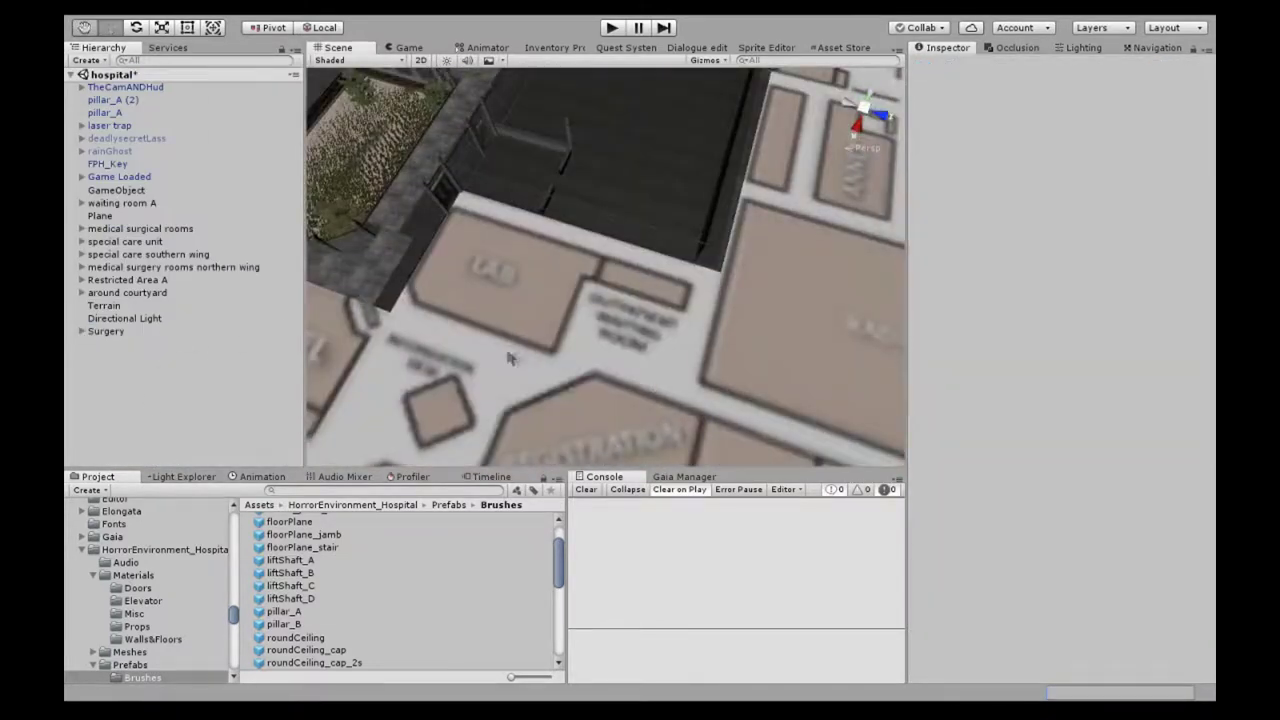
# Step: Make an empty Lab object, move floorPlane (60) into its architecture, and frame the new wall
pyautogui.scroll(5, 567, 290)
pyautogui.scroll(5, 590, 282)
pyautogui.scroll(3, 607, 274)
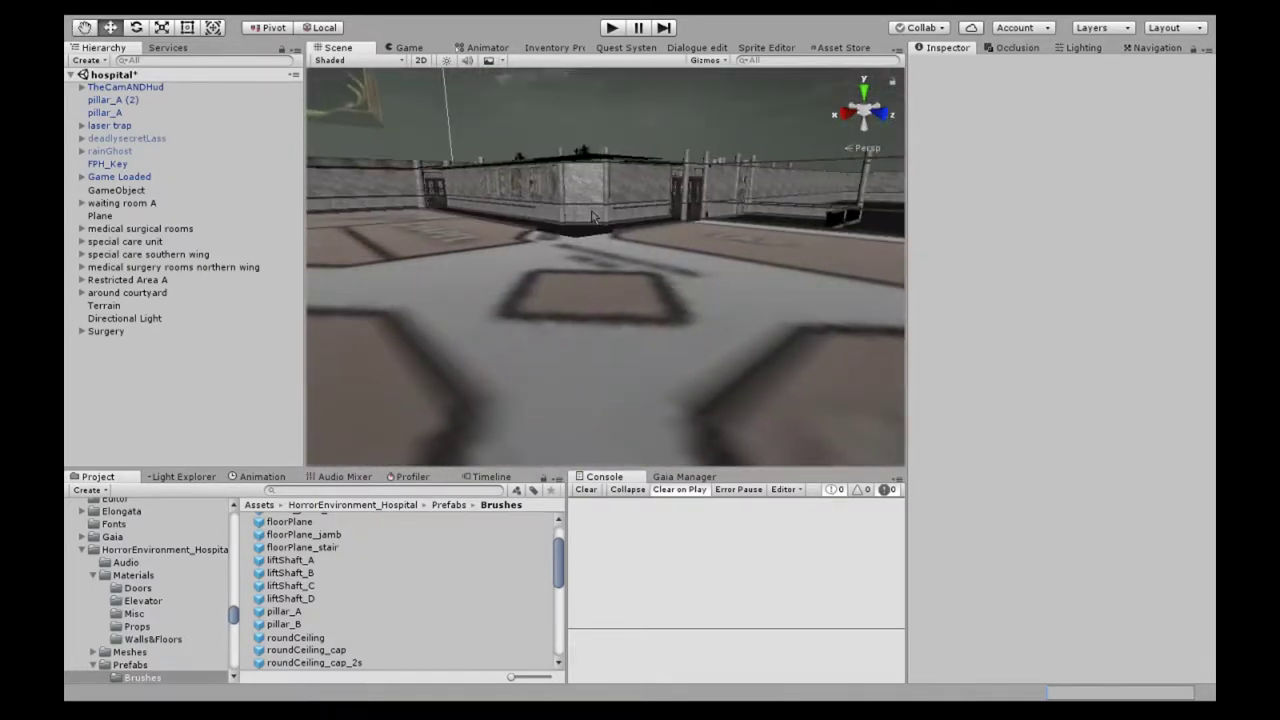
pyautogui.moveTo(600, 213)
pyautogui.keyDown('alt'); pyautogui.mouseDown()
pyautogui.moveTo(608, 303)
pyautogui.moveTo(478, 298)
pyautogui.moveTo(586, 334)
pyautogui.moveTo(527, 316)
pyautogui.mouseUp(); pyautogui.keyUp('alt')
pyautogui.click(478, 298)
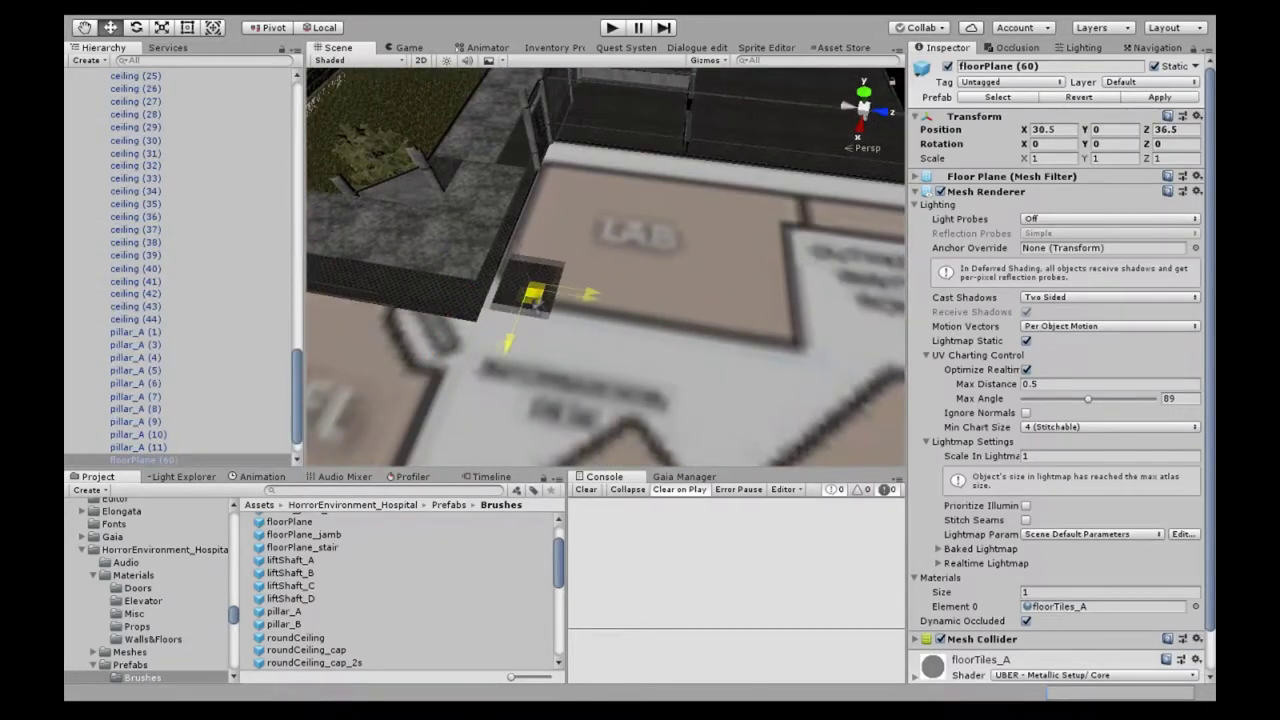
pyautogui.hotkey('alt', 'shift', 'n')
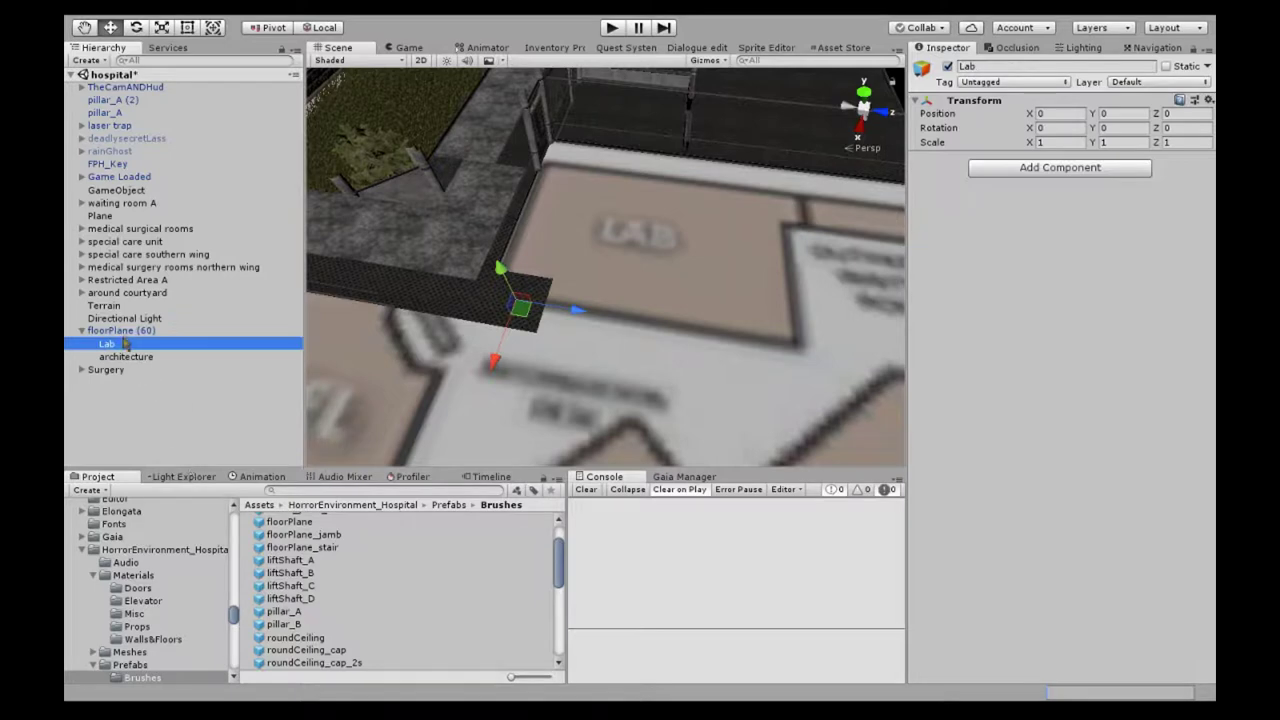
pyautogui.moveTo(127, 336); pyautogui.dragTo(115, 369)
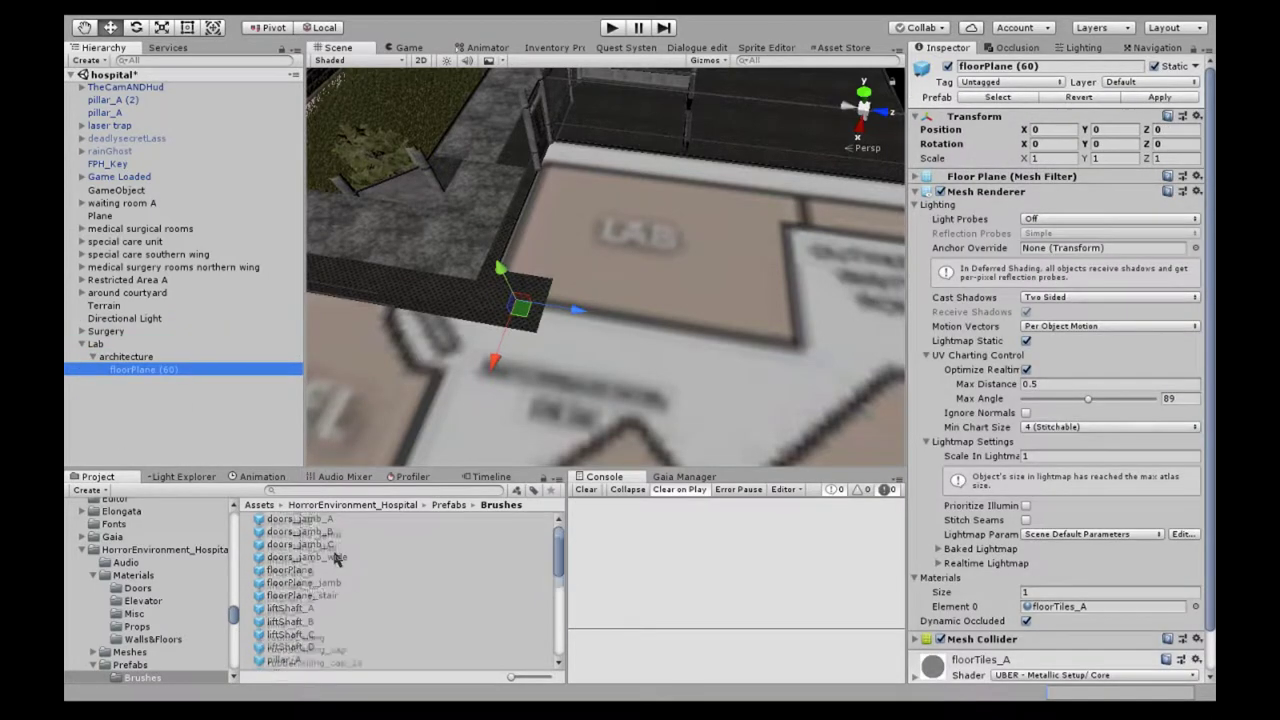
pyautogui.press('f')
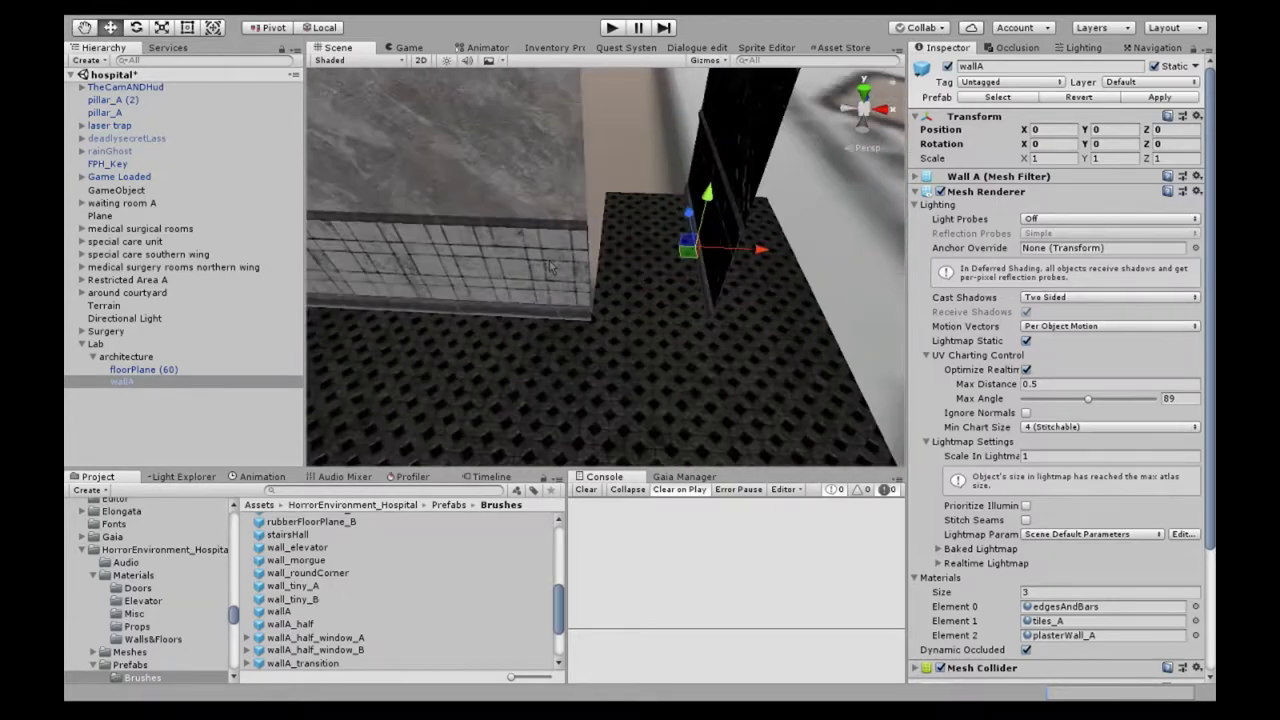
# Step: Slide the existing Lab wall pieces along the edge of the lab floor
pyautogui.click(470, 262)
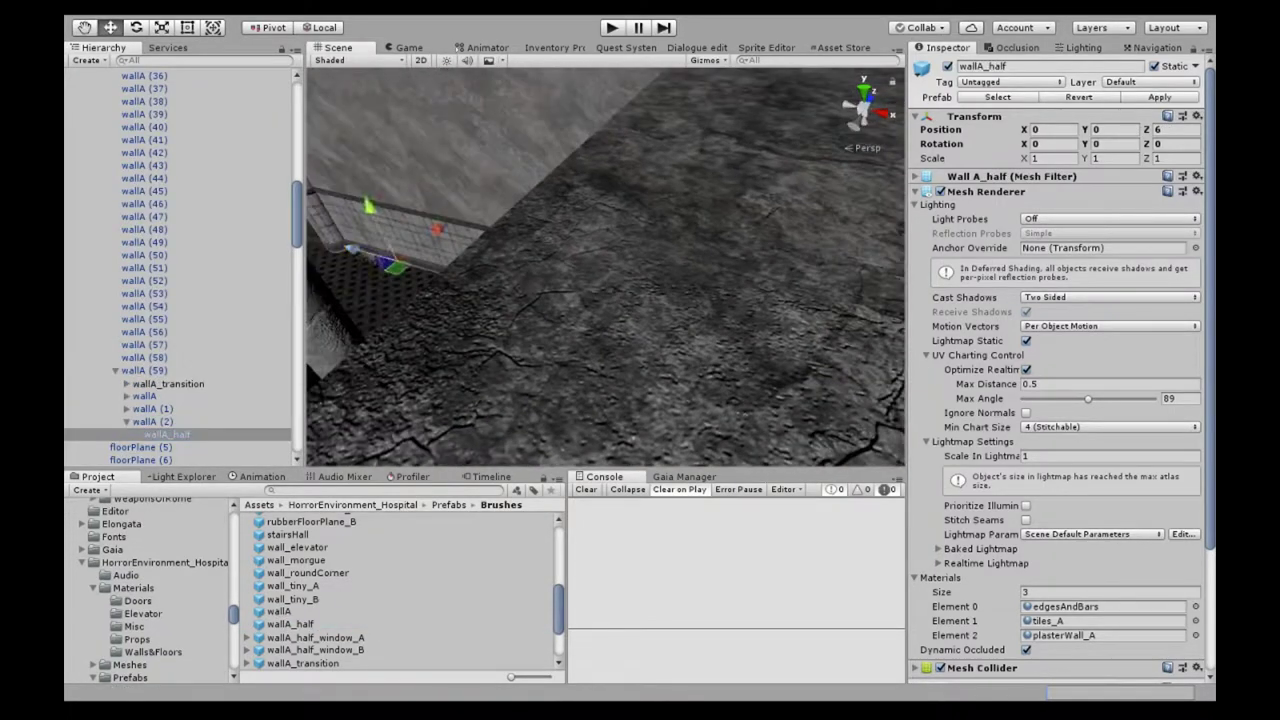
pyautogui.moveTo(560, 330); pyautogui.dragTo(652, 345)
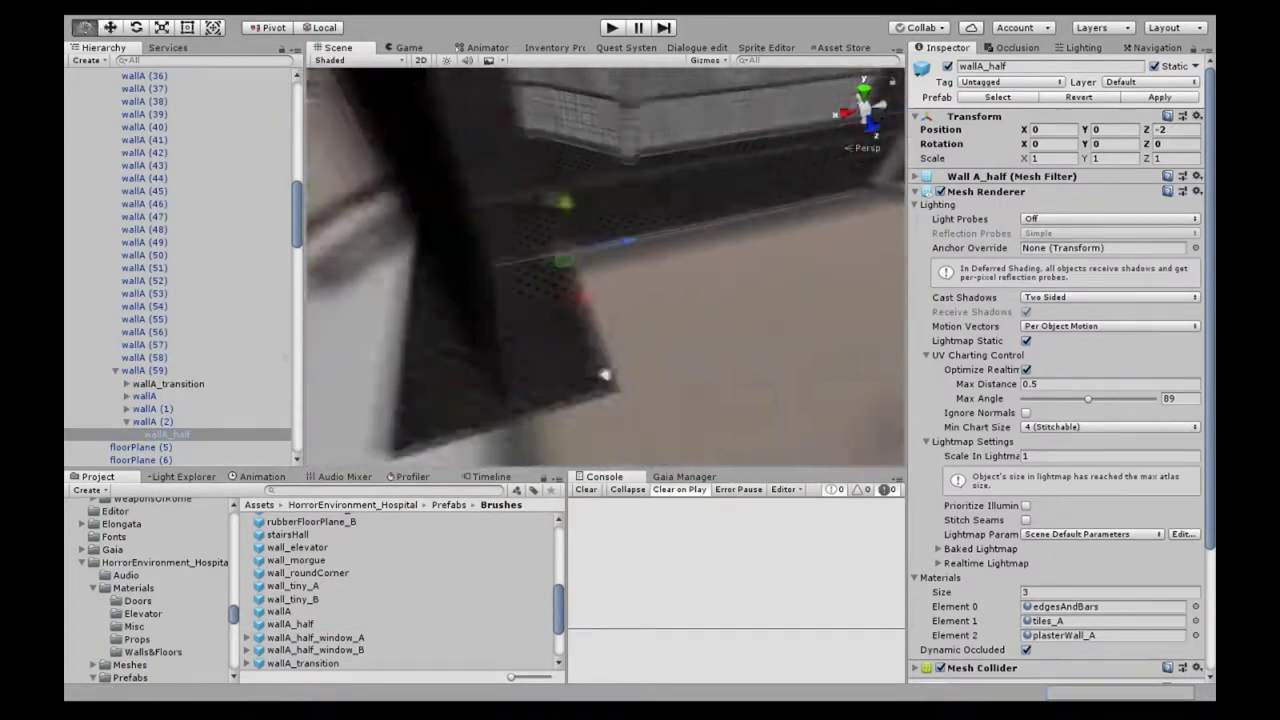
pyautogui.click(606, 380)
pyautogui.press('f')
pyautogui.moveTo(531, 281); pyautogui.dragTo(580, 300, button='right')
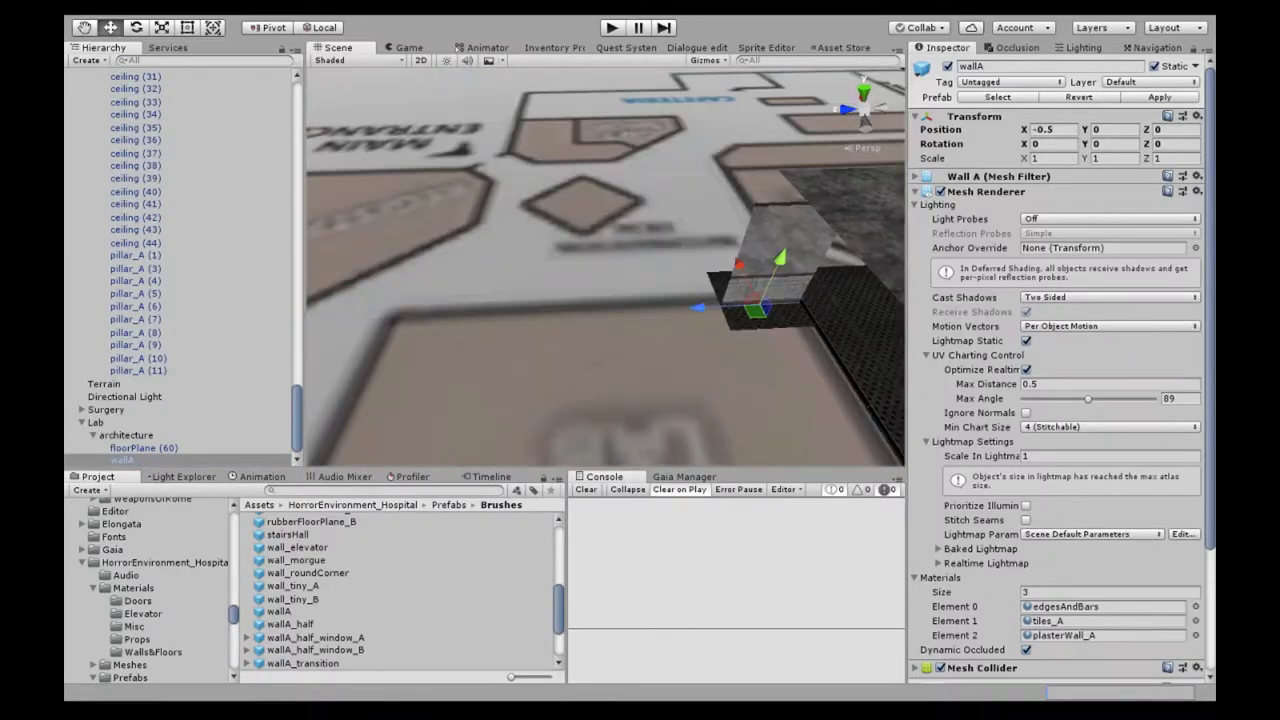
pyautogui.moveTo(436, 356); pyautogui.dragTo(585, 346)
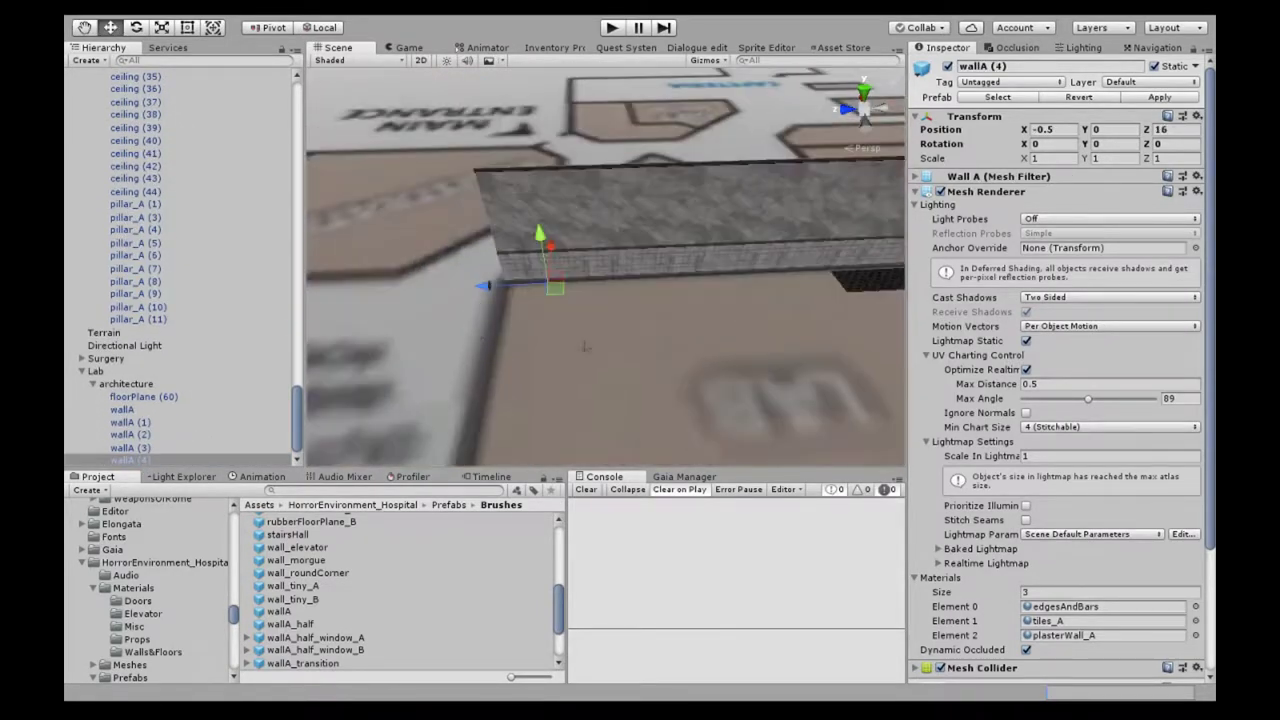
pyautogui.moveTo(555, 307); pyautogui.dragTo(503, 363, button='right')
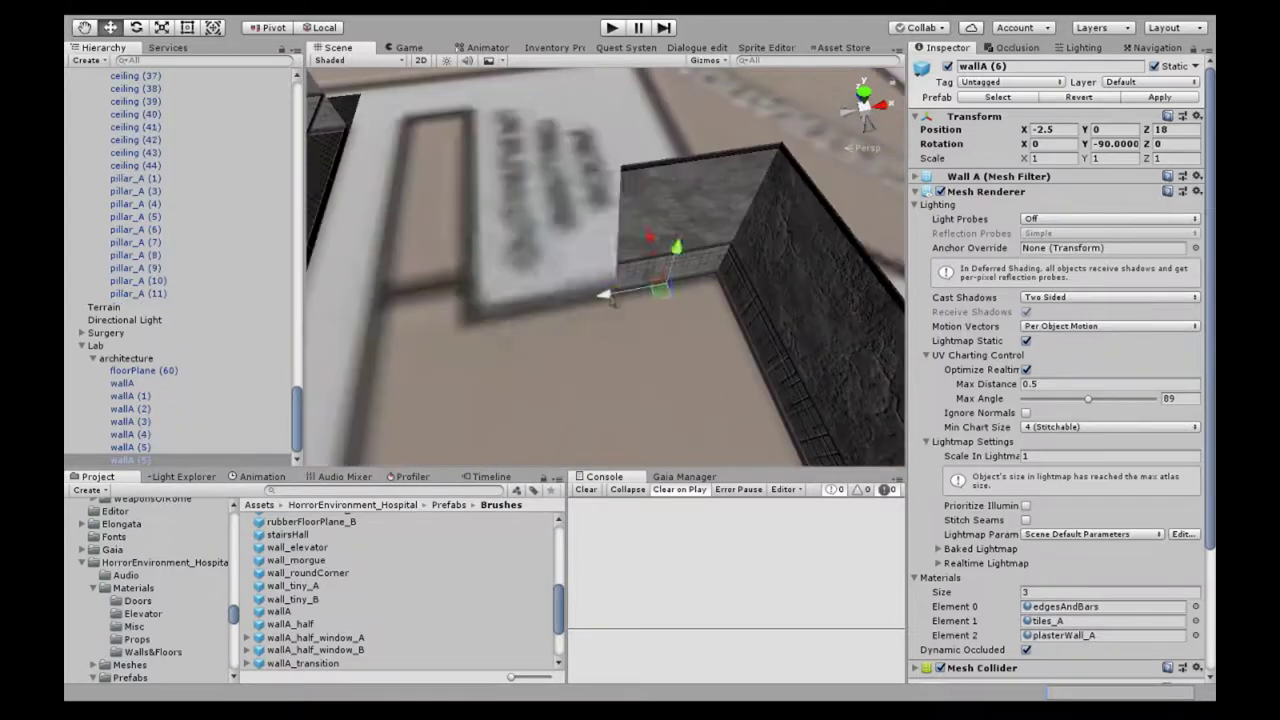
# Step: Duplicate the wall along the room edge and rotate a copy to run crosswise
pyautogui.click(690, 376)
pyautogui.press('e')
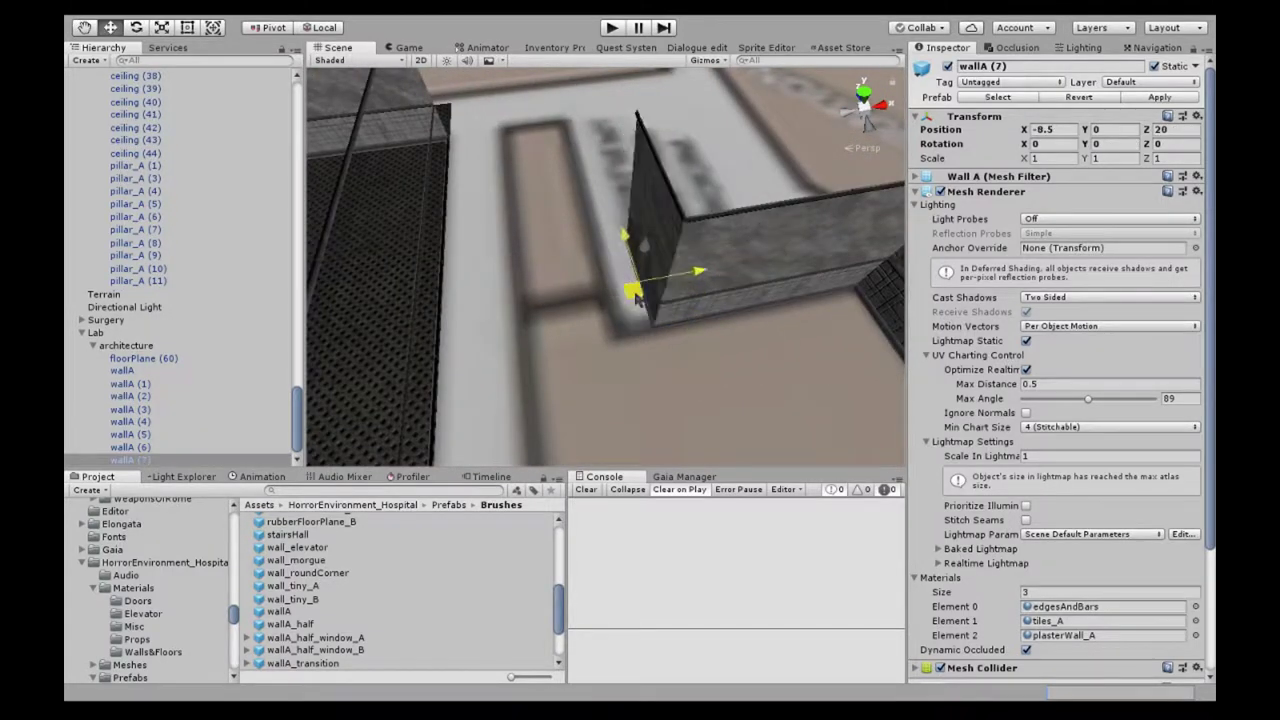
pyautogui.hotkey('ctrl', 'd')
pyautogui.hotkey('ctrl', 'd')
pyautogui.moveTo(634, 298); pyautogui.dragTo(510, 297)
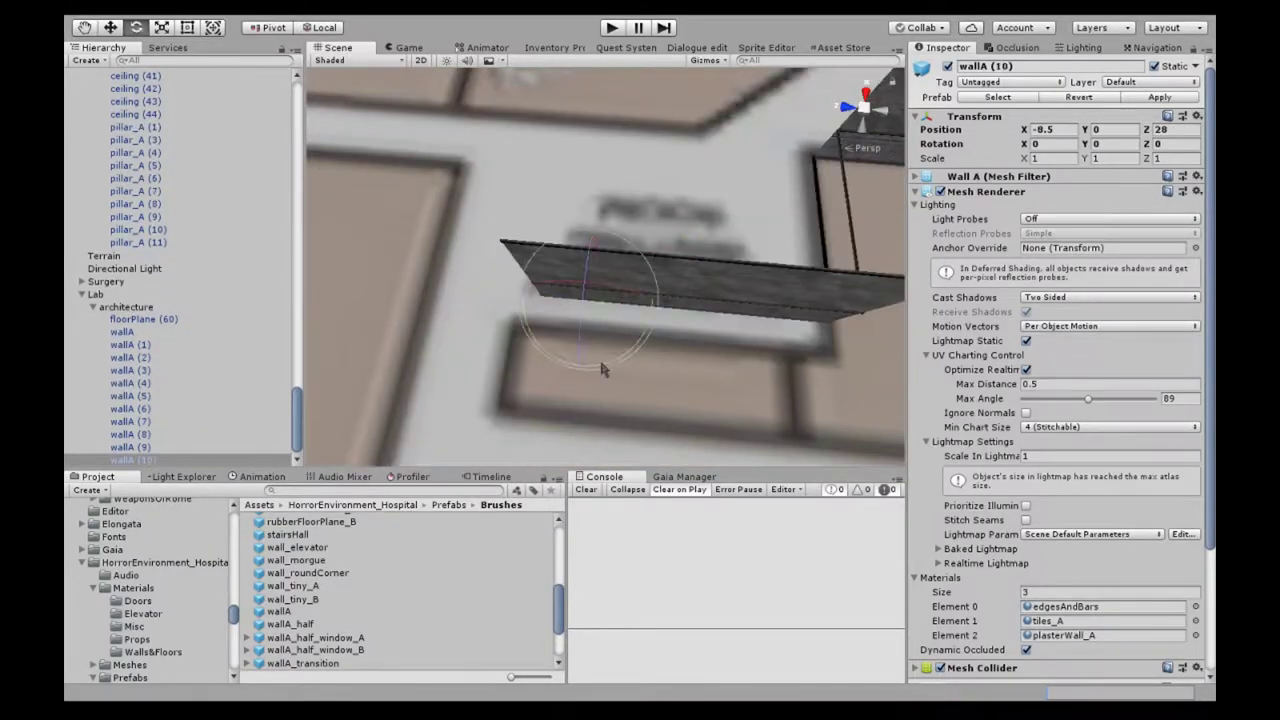
pyautogui.hotkey('ctrl', 'd')
pyautogui.press('e')
pyautogui.moveTo(537, 360)
pyautogui.mouseDown(button='right')
pyautogui.moveTo(540, 282)
pyautogui.moveTo(686, 340)
pyautogui.mouseUp(button='right')
# Step: Add more wallA copies along the room edge up to wallA (21), then duplicate a floor tile
pyautogui.hotkey('ctrl', 'd')
pyautogui.hotkey('ctrl', 'd')
pyautogui.moveTo(590, 337); pyautogui.dragTo(560, 342)
pyautogui.moveTo(560, 342); pyautogui.dragTo(530, 349, button='middle')
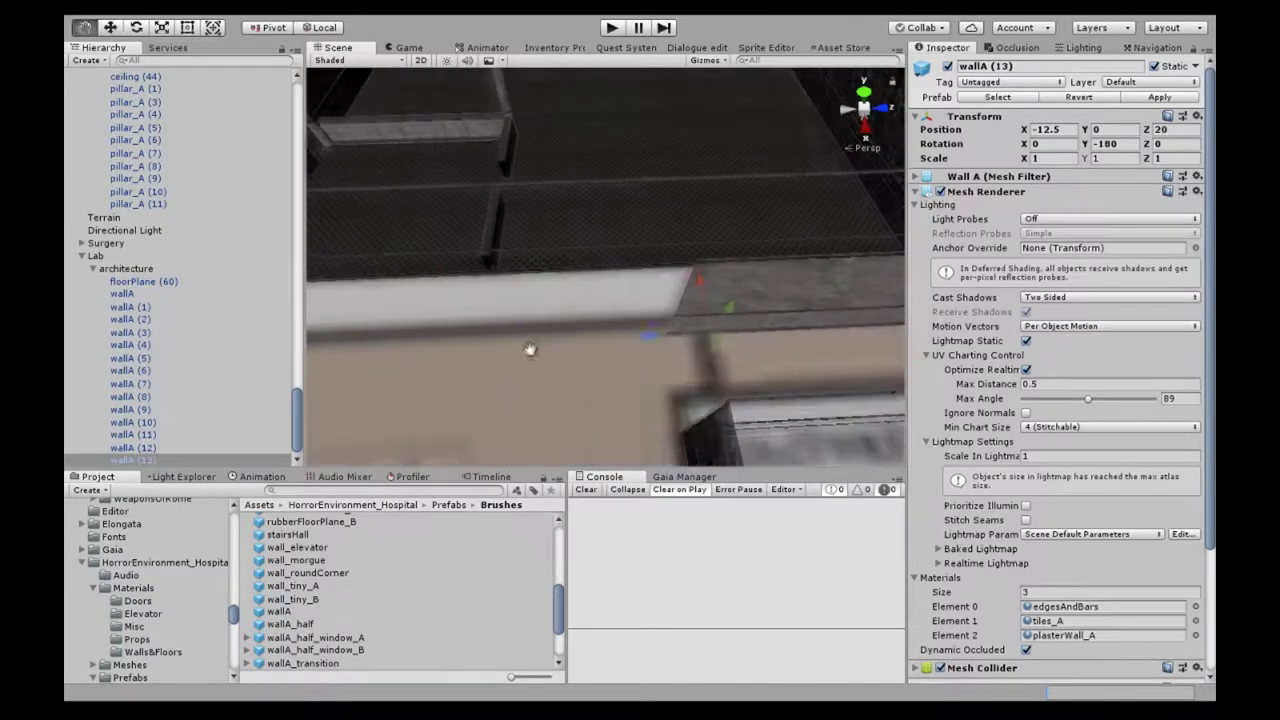
pyautogui.hotkey('ctrl', 'd')
pyautogui.moveTo(455, 345); pyautogui.dragTo(618, 320)
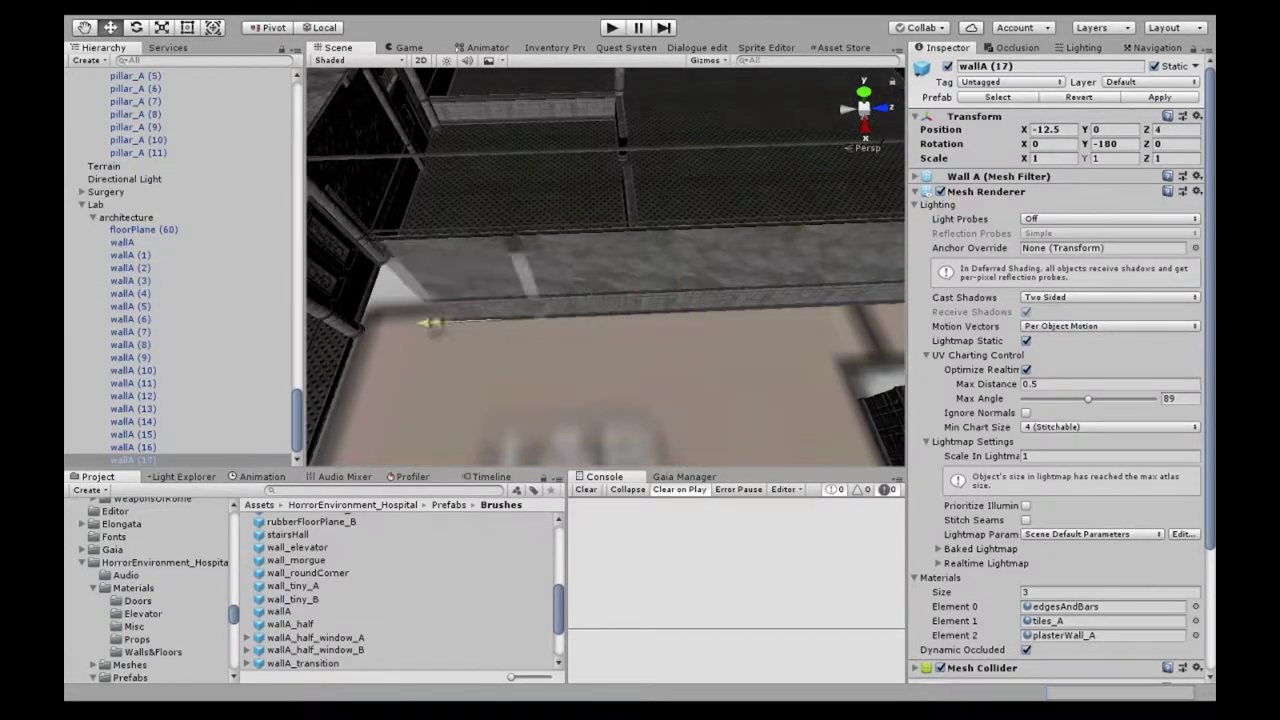
pyautogui.hotkey('ctrl', 'd')
pyautogui.hotkey('ctrl', 'd')
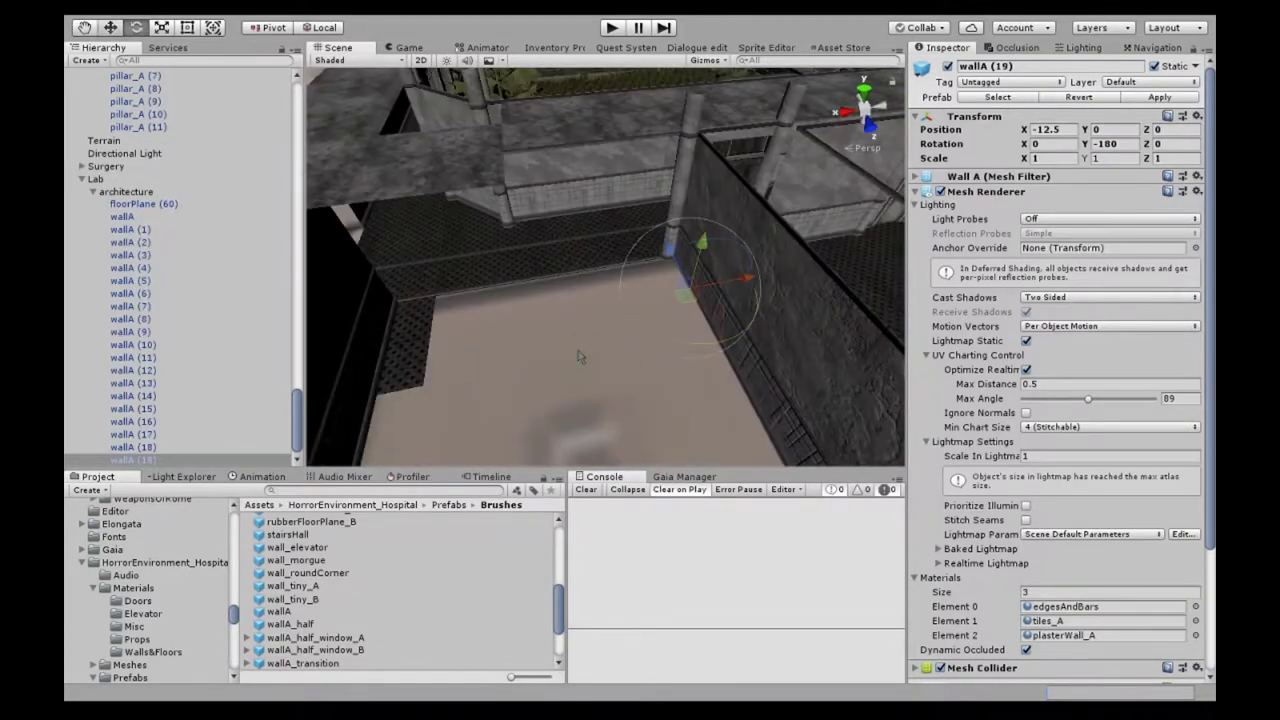
pyautogui.moveTo(618, 290); pyautogui.dragTo(632, 294)
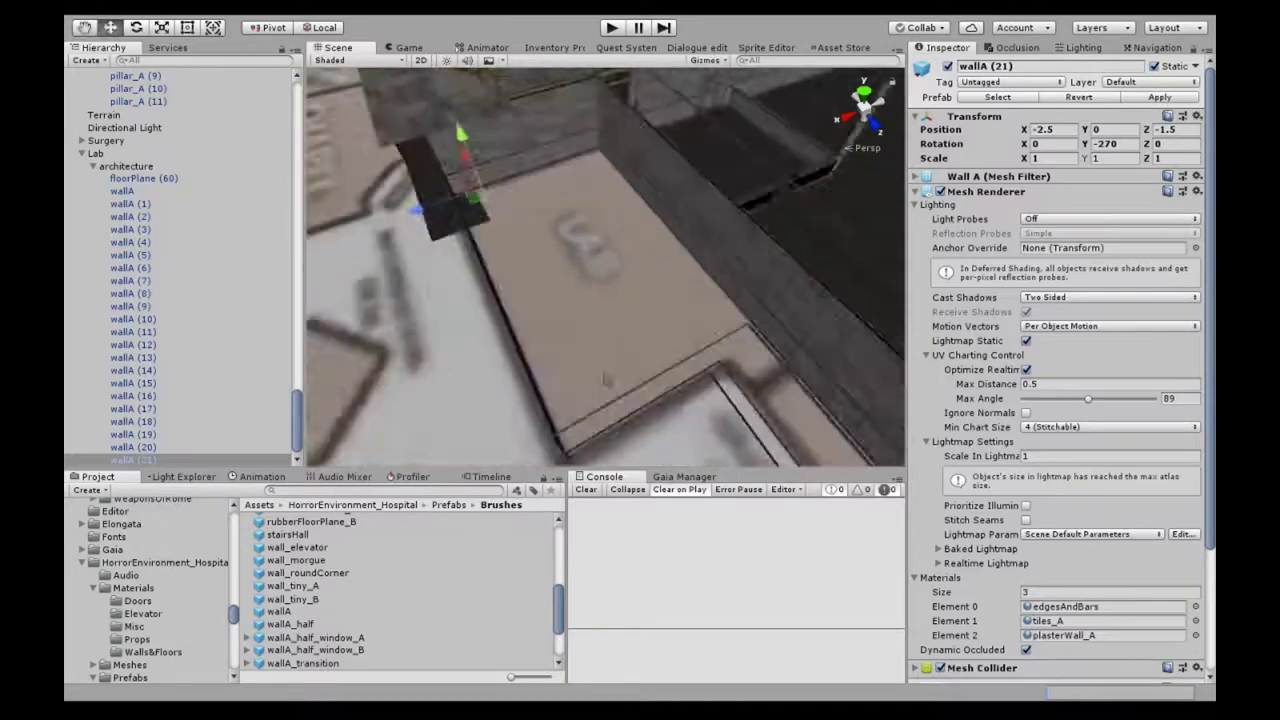
pyautogui.click(608, 380)
pyautogui.hotkey('ctrl', 'd')
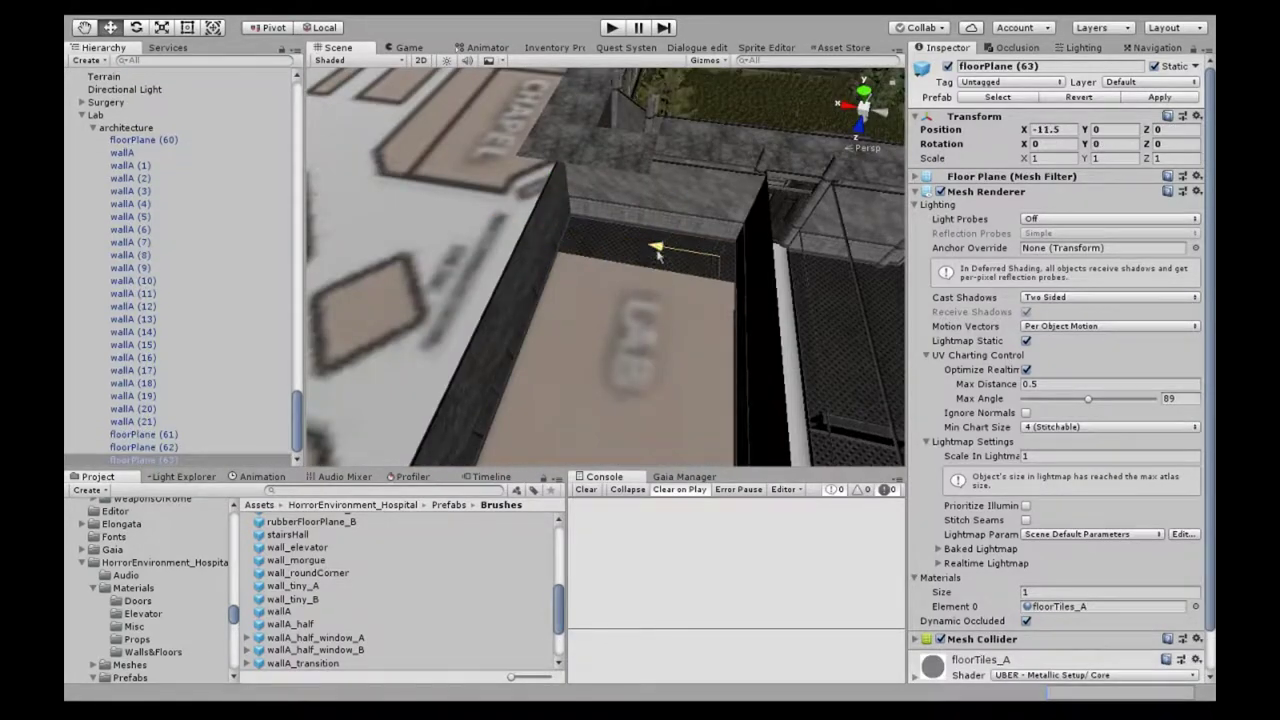
# Step: Select floor tiles including floorPlane (60) and duplicate them along the corridor
pyautogui.moveTo(655, 250); pyautogui.dragTo(652, 251)
pyautogui.moveTo(652, 251)
pyautogui.mouseDown(button='right')
pyautogui.moveTo(560, 322)
pyautogui.moveTo(520, 310)
pyautogui.mouseUp(button='right')
pyautogui.keyDown('ctrl'); pyautogui.click(140, 140); pyautogui.keyUp('ctrl')
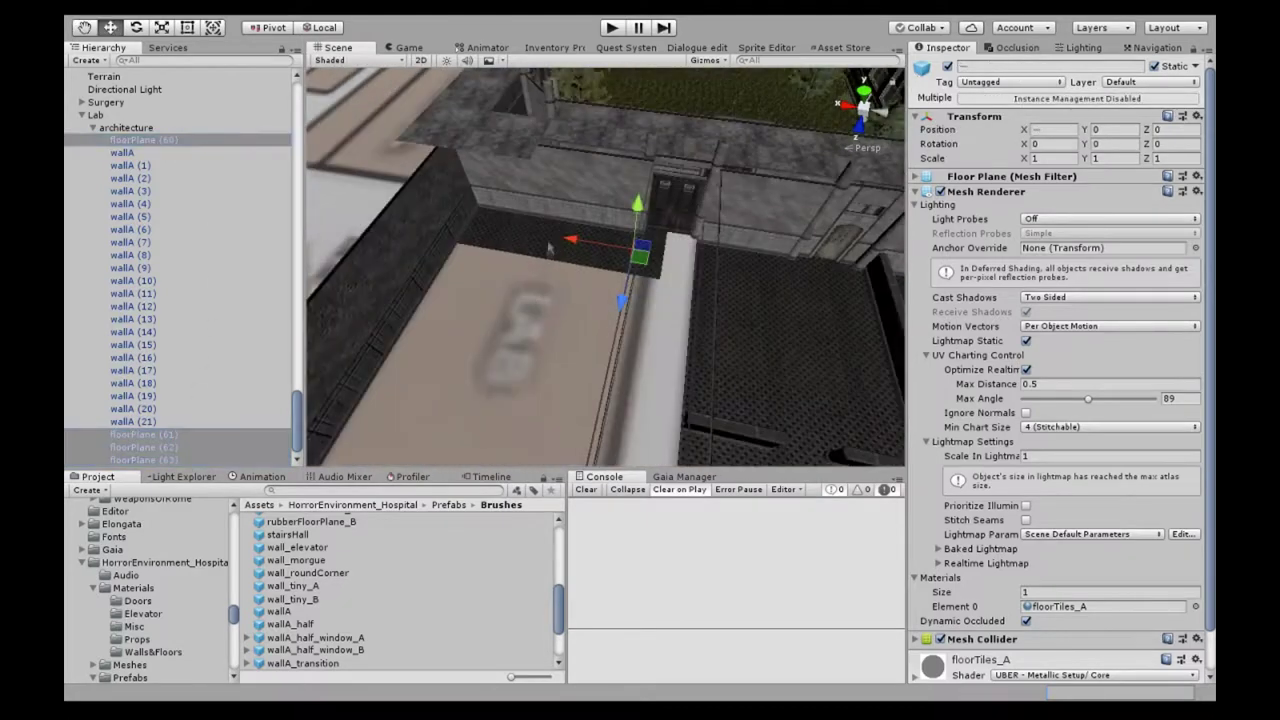
pyautogui.moveTo(598, 250); pyautogui.dragTo(537, 304, button='right')
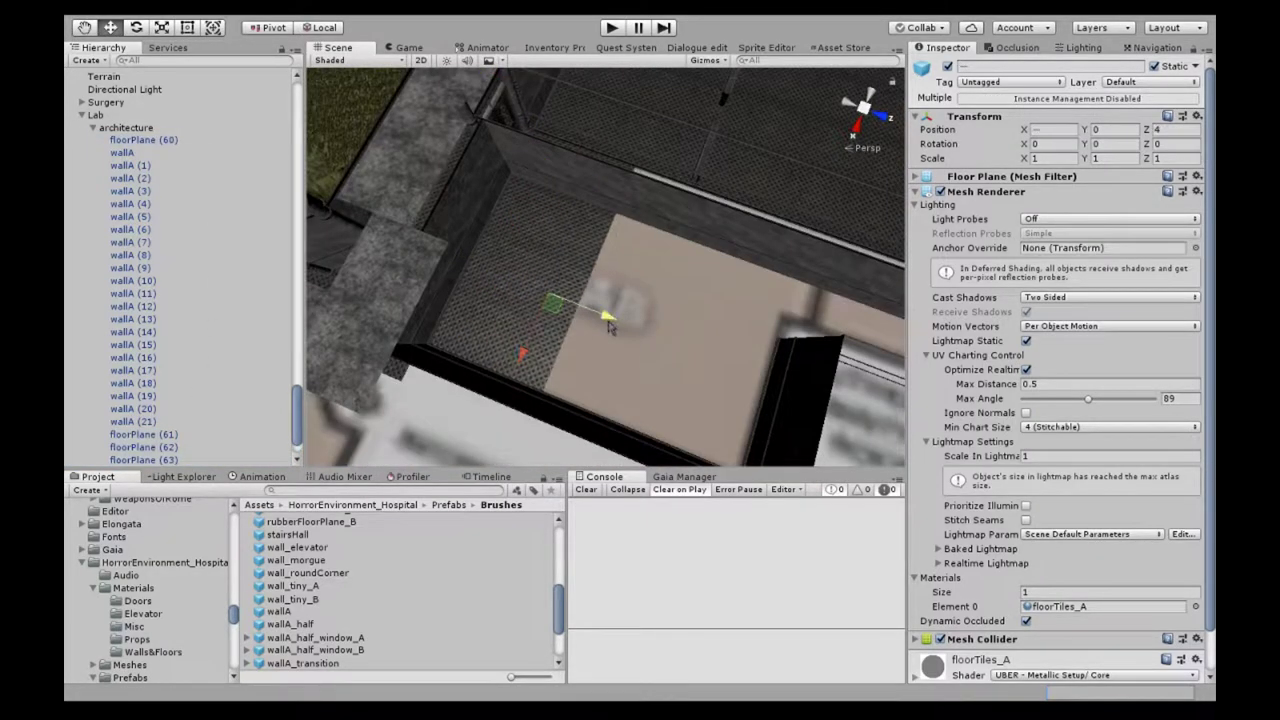
pyautogui.hotkey('ctrl', 'd')
pyautogui.moveTo(668, 350); pyautogui.dragTo(598, 315, button='right')
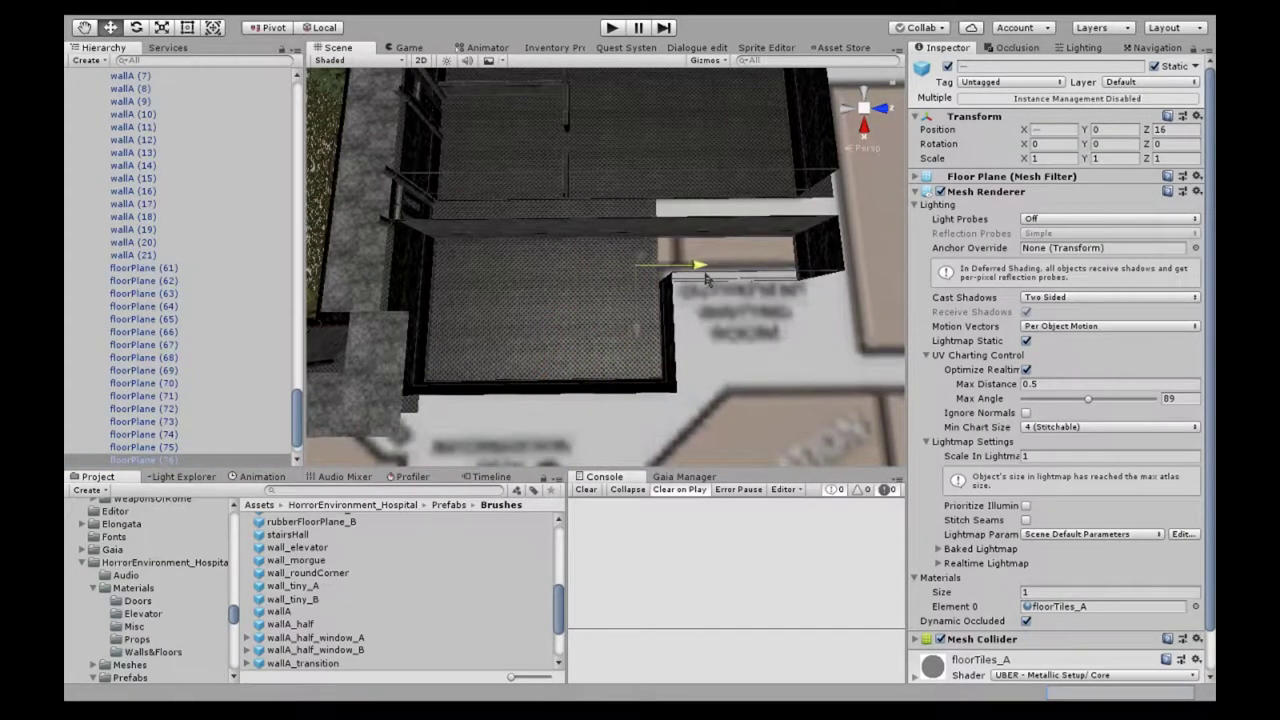
# Step: Move copied tiles to Z 28 and 32 and add another row, up to floorPlane (94)
pyautogui.moveTo(705, 278); pyautogui.dragTo(660, 300, button='right')
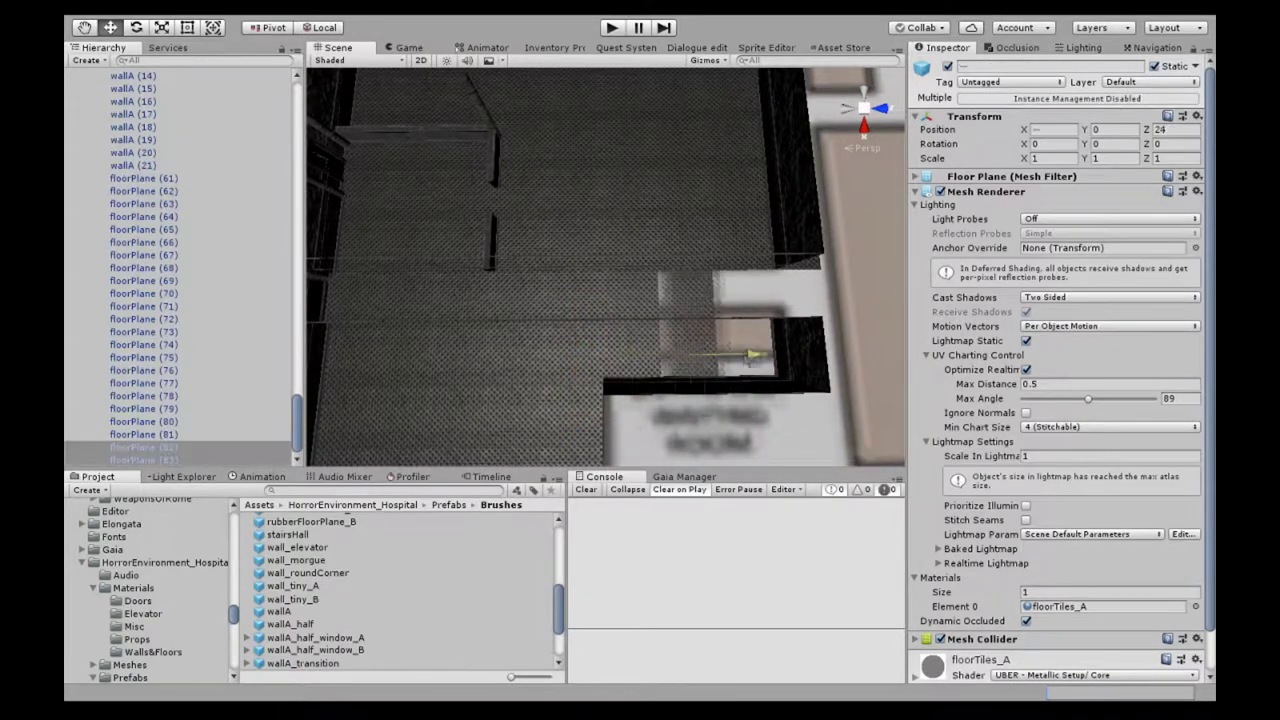
pyautogui.moveTo(755, 355); pyautogui.dragTo(700, 320, button='right')
pyautogui.moveTo(670, 348); pyautogui.dragTo(682, 348)
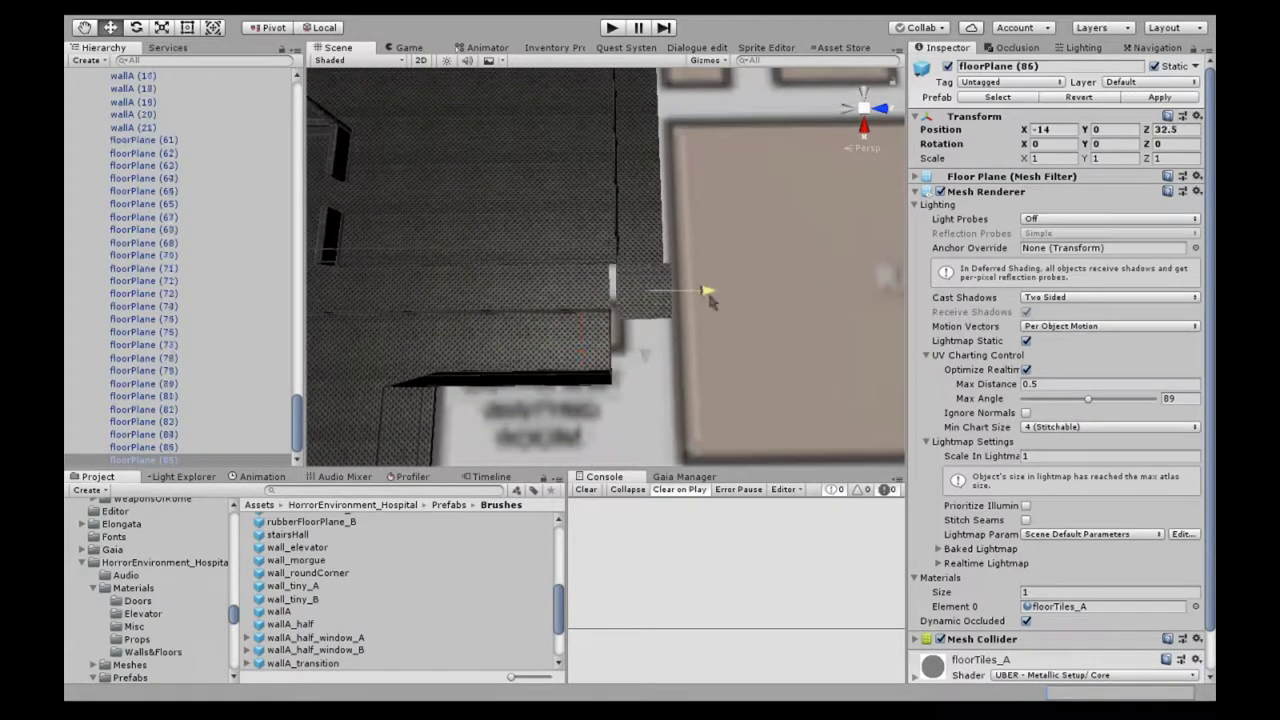
pyautogui.moveTo(708, 297); pyautogui.dragTo(690, 290)
pyautogui.moveTo(686, 286); pyautogui.dragTo(663, 306, button='right')
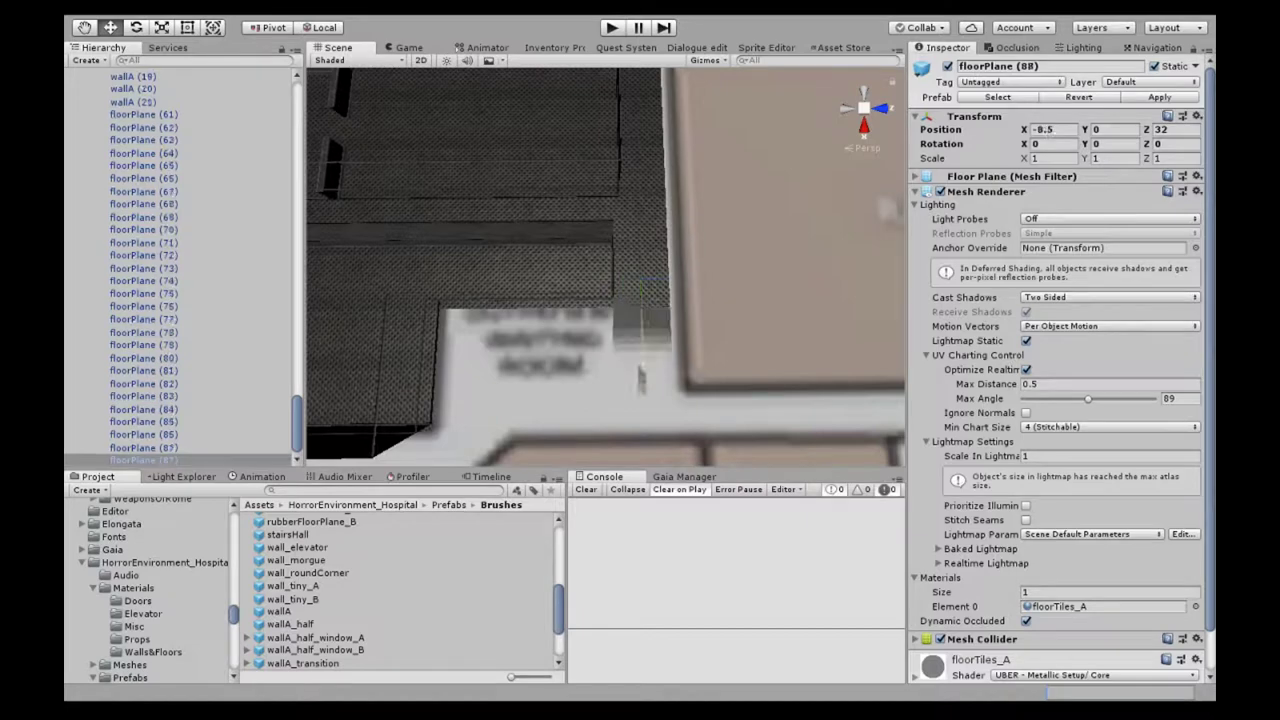
pyautogui.hotkey('ctrl', 'd')
pyautogui.moveTo(588, 340); pyautogui.dragTo(597, 344, button='right')
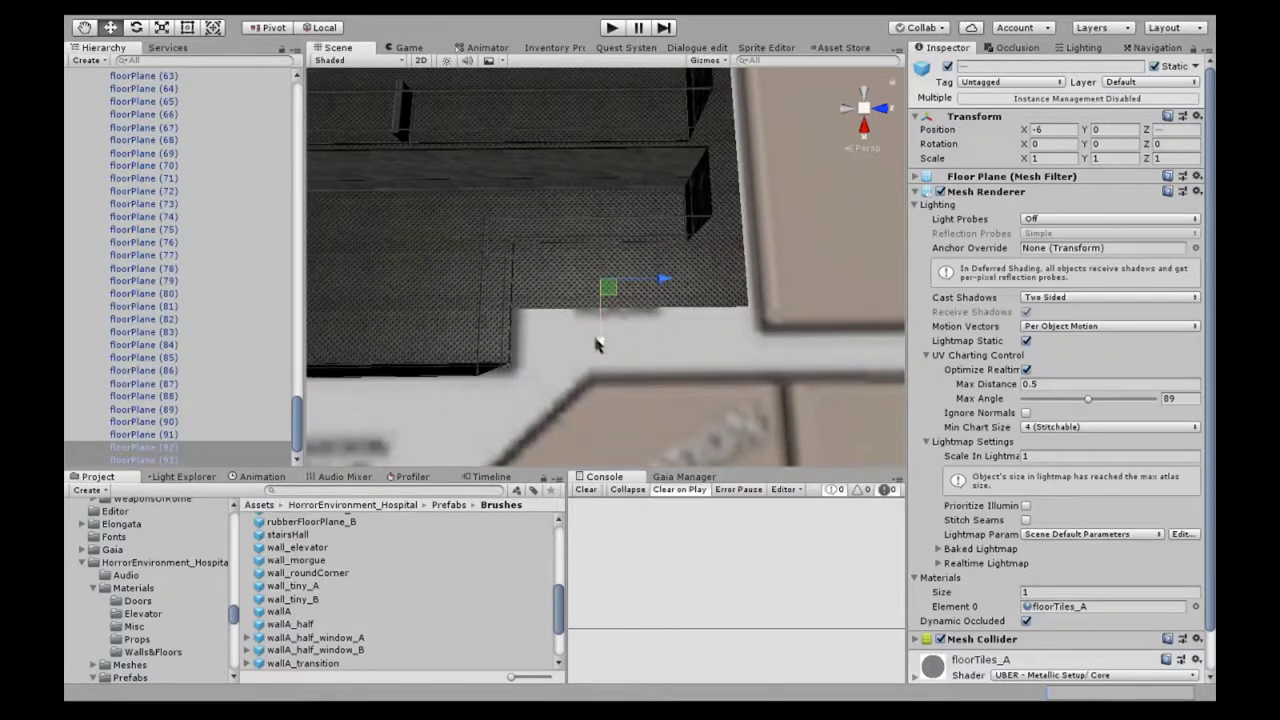
pyautogui.moveTo(726, 360)
pyautogui.mouseDown(button='right')
pyautogui.moveTo(560, 290)
pyautogui.moveTo(724, 60)
pyautogui.mouseUp(button='right')
pyautogui.click(560, 280)
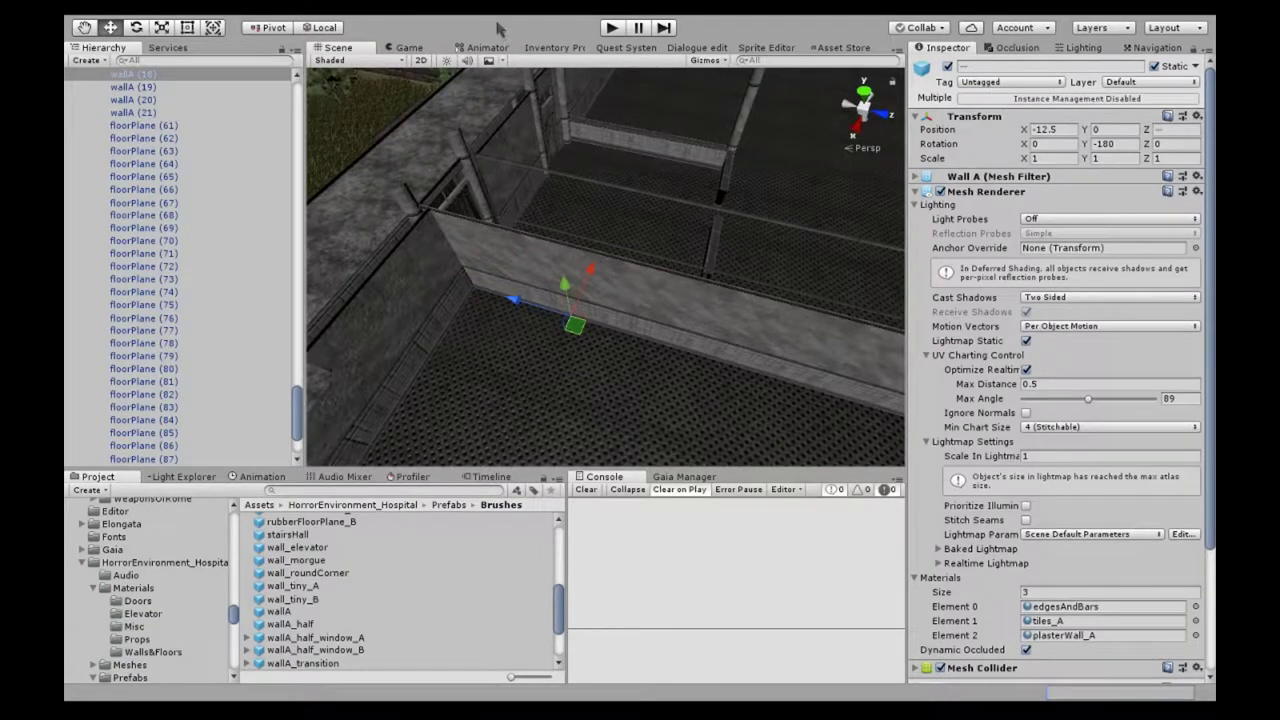
# Step: Duplicate the corridor walls, reset their Y rotation to 0, and frame another Lab wall
pyautogui.moveTo(650, 297); pyautogui.dragTo(600, 300, button='right')
pyautogui.hotkey('ctrl', 'd')
pyautogui.press('e')
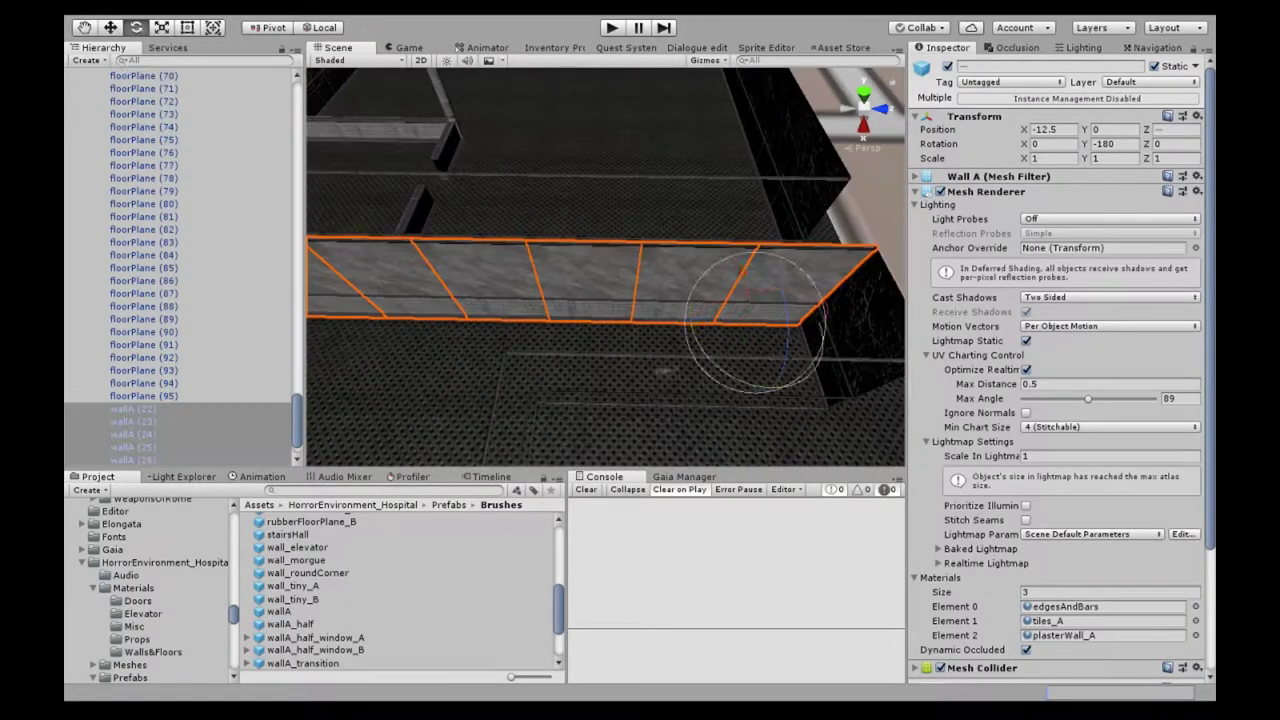
pyautogui.hotkey('ctrl', 'z')
pyautogui.press('w')
pyautogui.press('f')
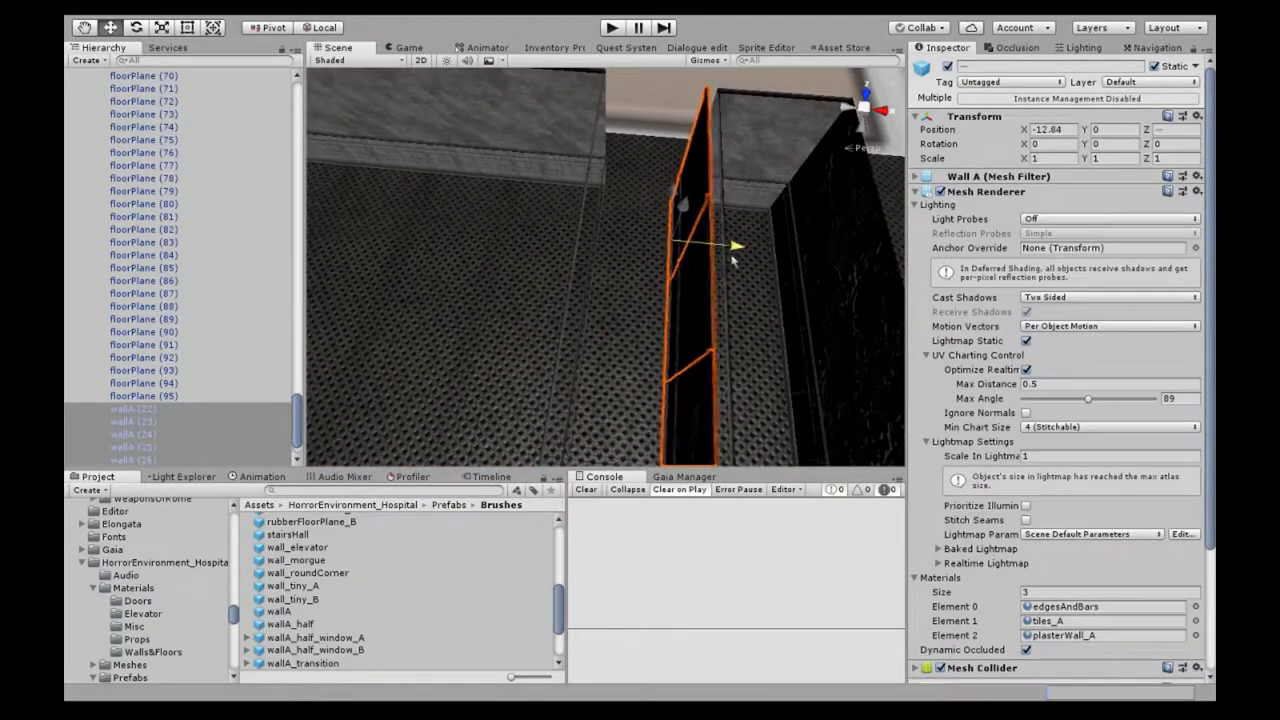
pyautogui.moveTo(736, 262); pyautogui.dragTo(667, 283, button='right')
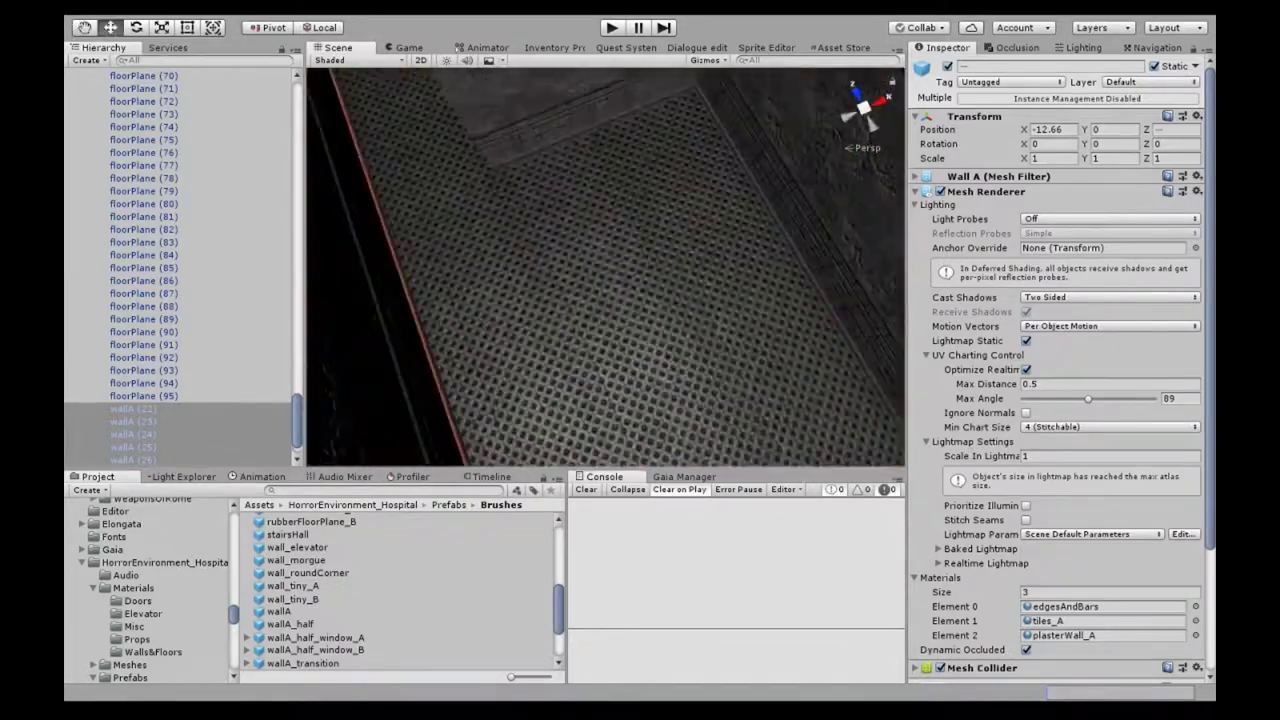
pyautogui.click(480, 320)
pyautogui.press('f')
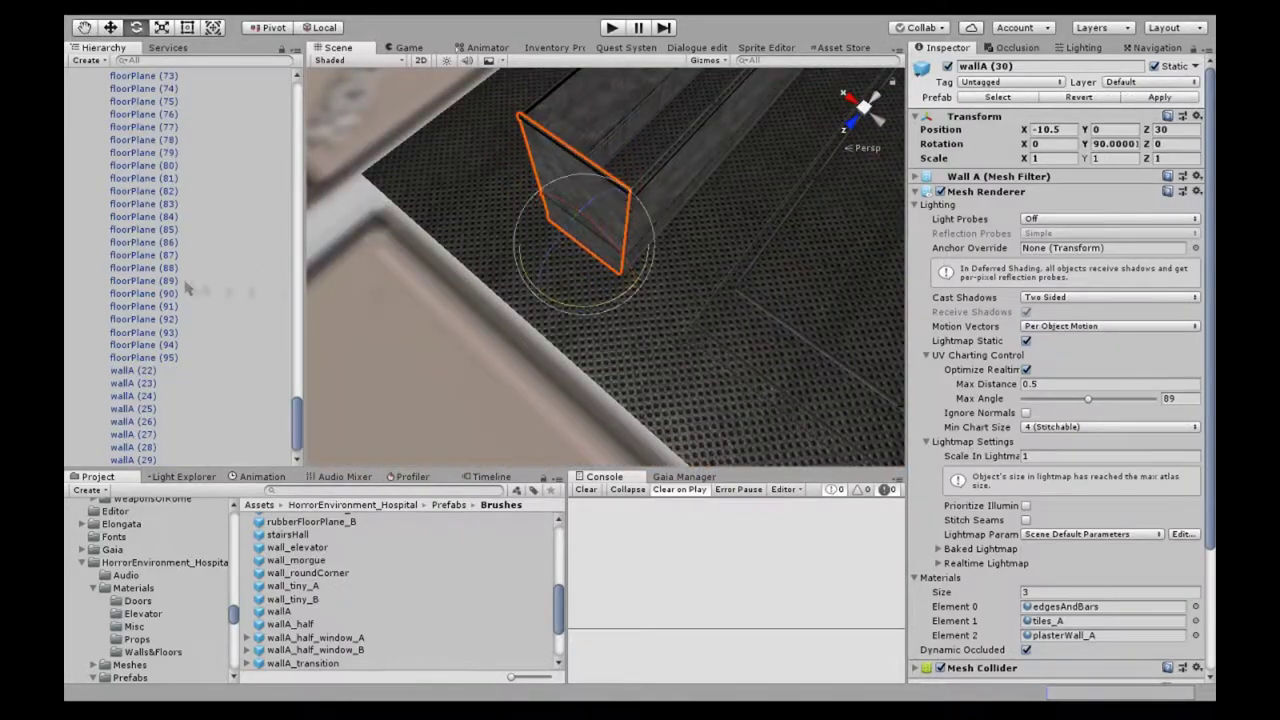
pyautogui.moveTo(614, 220)
pyautogui.mouseDown(button='right')
pyautogui.moveTo(660, 225)
pyautogui.moveTo(594, 186)
pyautogui.moveTo(690, 316)
pyautogui.mouseUp(button='right')
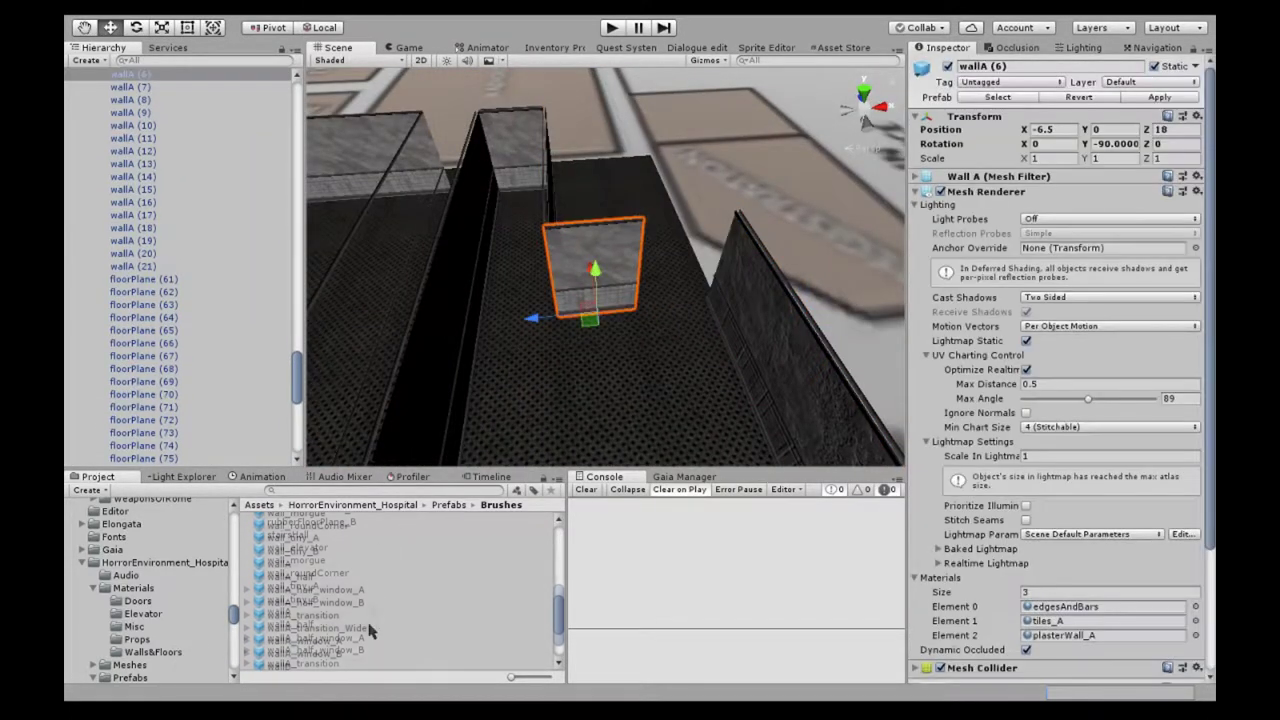
# Step: Place wallA_transition_Wide from Brushes into the Lab wall line at -2.5, 0, 18
pyautogui.moveTo(165, 156); pyautogui.dragTo(130, 202)
pyautogui.moveTo(708, 309)
pyautogui.mouseDown(button='right')
pyautogui.moveTo(639, 346)
pyautogui.moveTo(700, 420)
pyautogui.mouseUp(button='right')
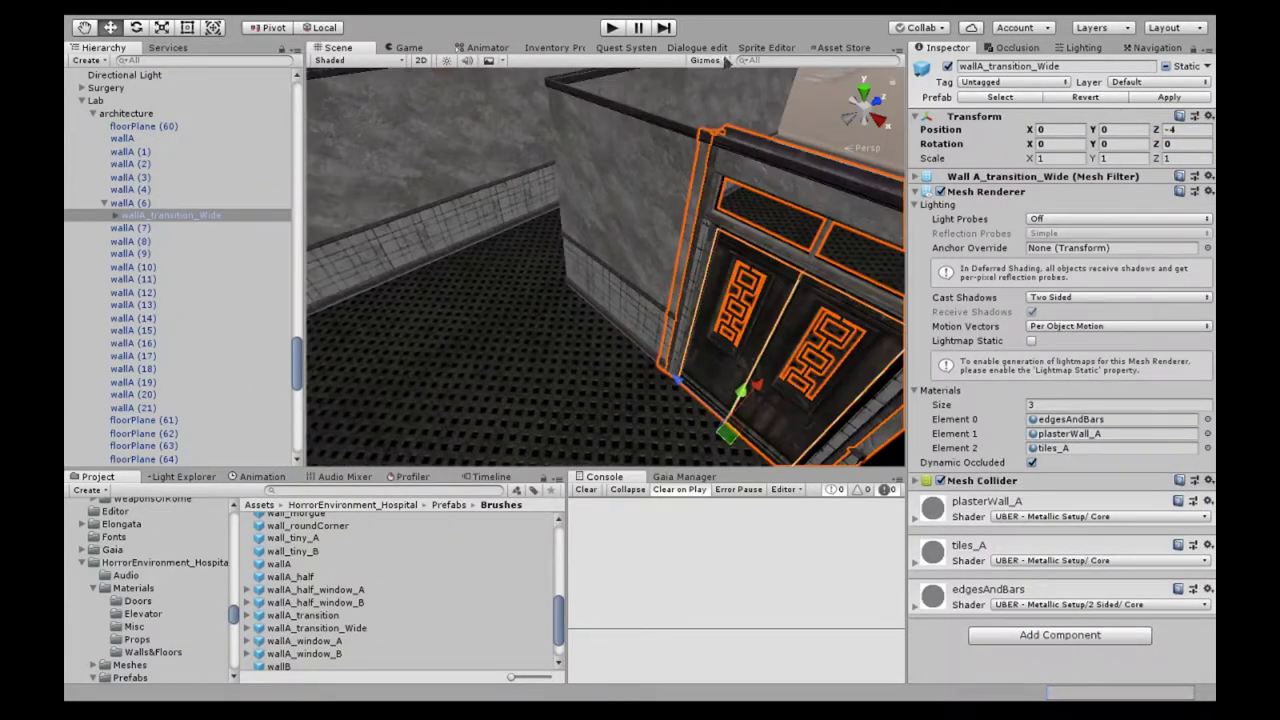
pyautogui.moveTo(749, 165); pyautogui.dragTo(701, 397, button='right')
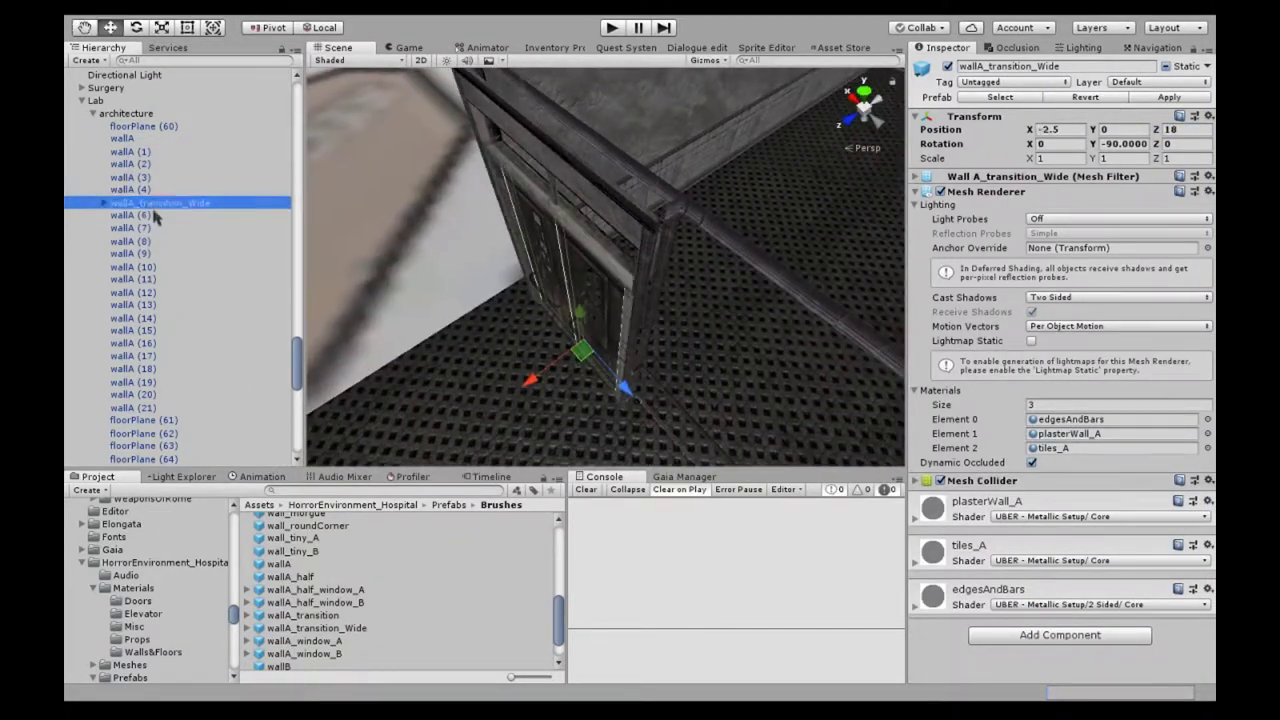
pyautogui.click(586, 286)
pyautogui.moveTo(586, 286)
pyautogui.mouseDown(button='right')
pyautogui.moveTo(539, 237)
pyautogui.moveTo(550, 275)
pyautogui.mouseUp(button='right')
pyautogui.scroll(10, 333, 568)
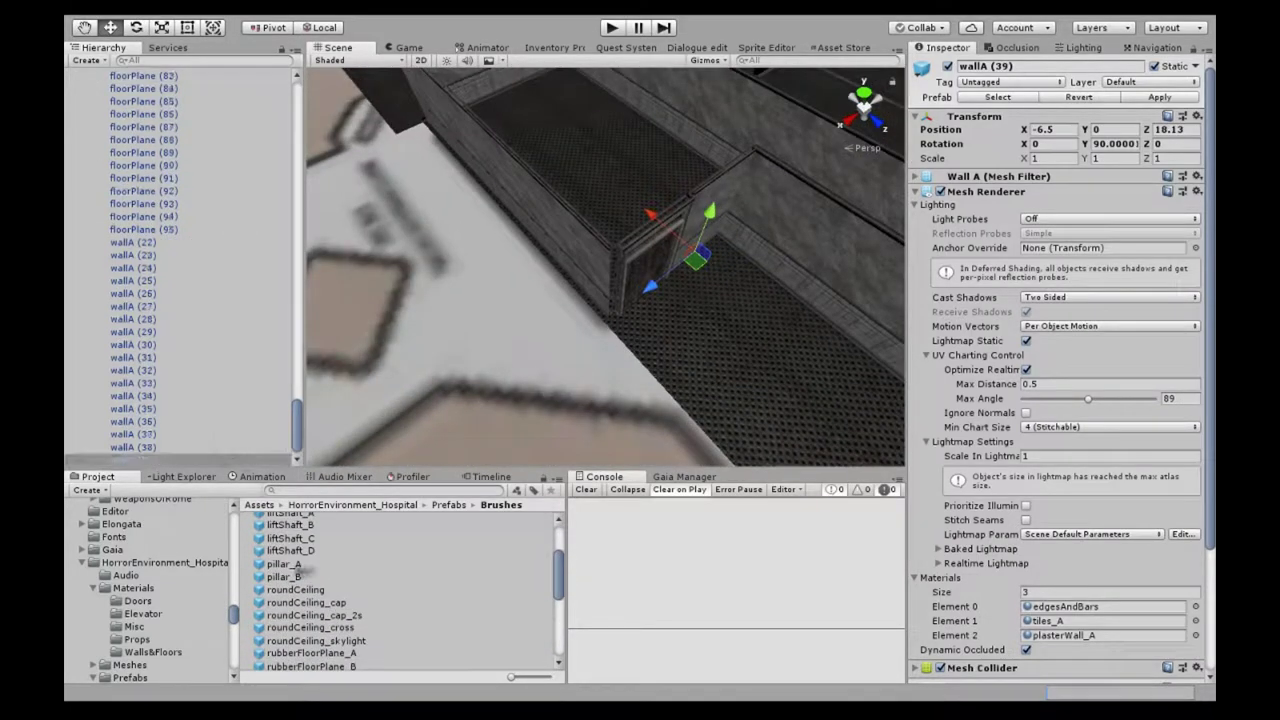
# Step: Add a pillar_A under wallA (39) and duplicate it into the next two wall corners
pyautogui.moveTo(284, 564); pyautogui.dragTo(133, 447)
pyautogui.hotkey('ctrl', 'd')
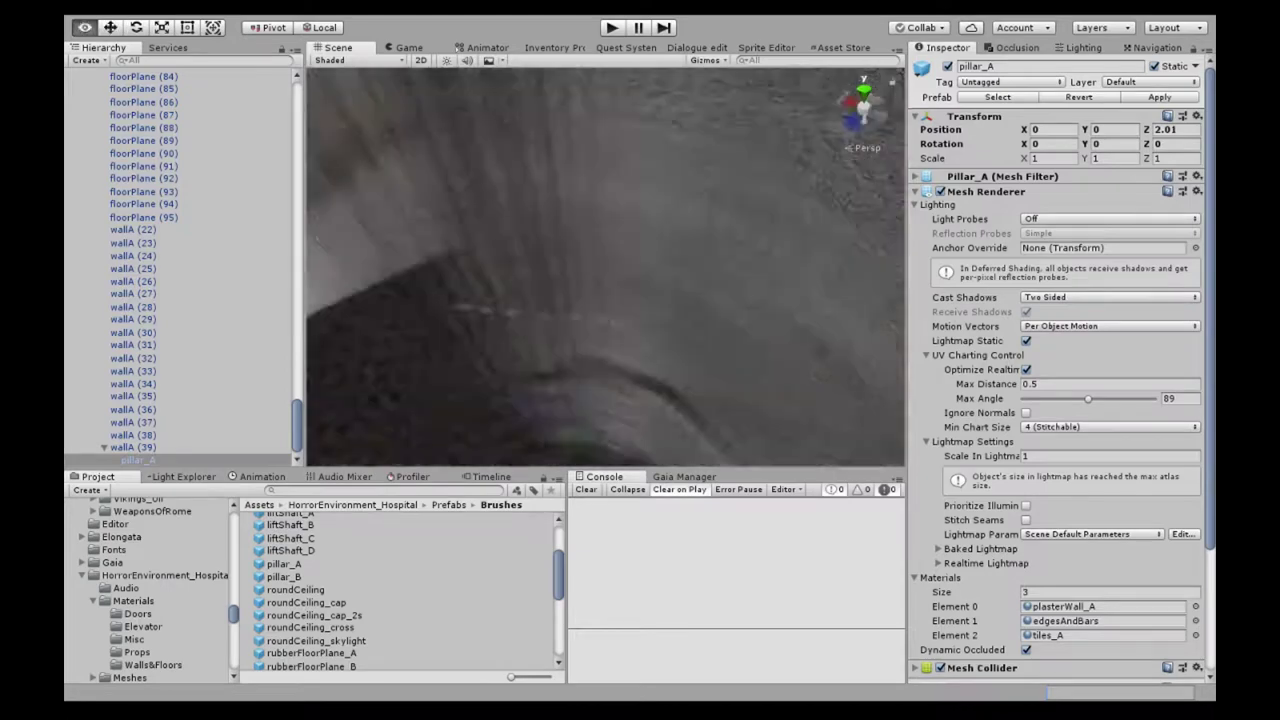
pyautogui.moveTo(535, 297); pyautogui.dragTo(555, 393, button='right')
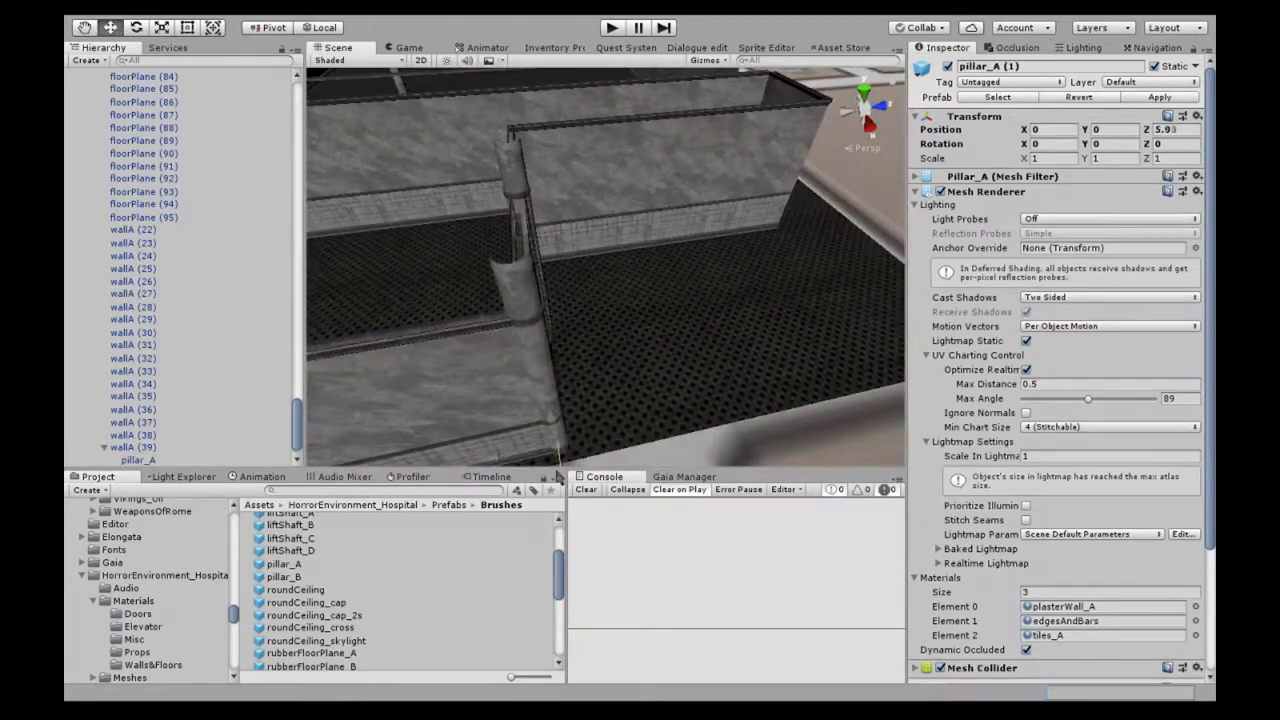
pyautogui.hotkey('ctrl', 'd')
pyautogui.moveTo(594, 343); pyautogui.dragTo(452, 272, button='right')
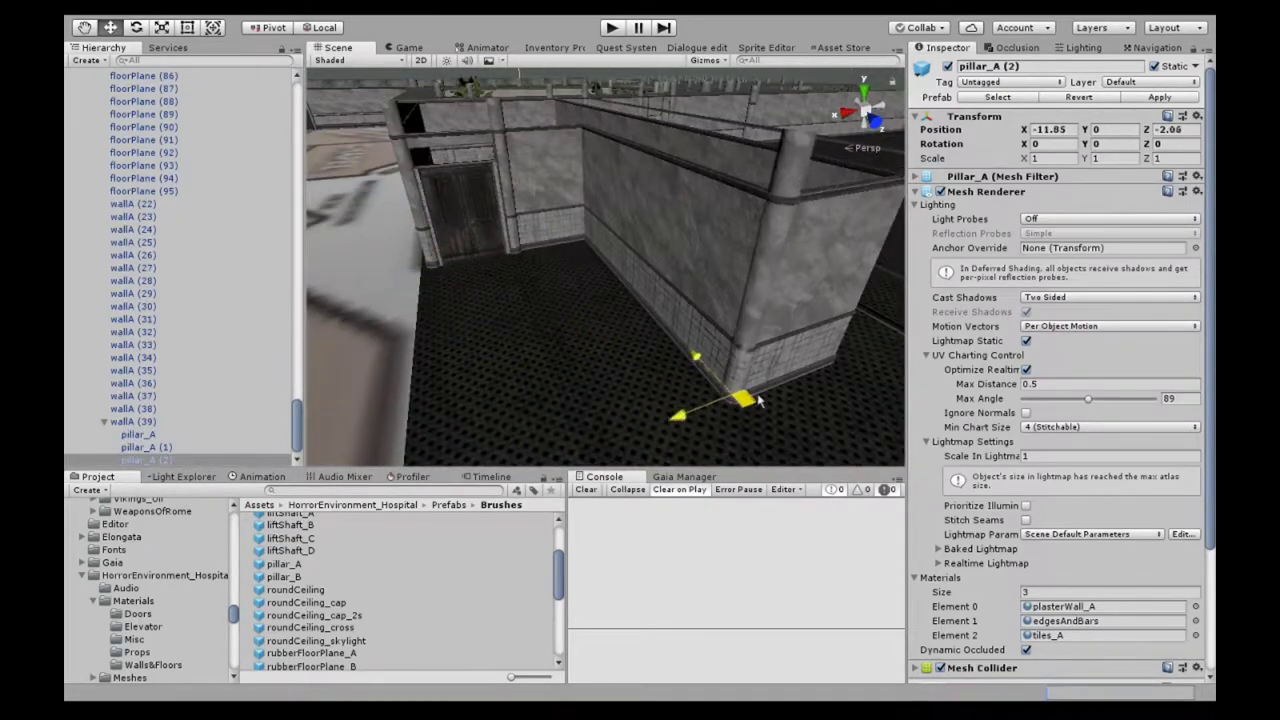
# Step: Snug the pillar into its corner and add a final copy, pillar_A (3), at -11.8, 0, -6.02
pyautogui.moveTo(760, 400); pyautogui.dragTo(756, 402)
pyautogui.moveTo(656, 385); pyautogui.dragTo(640, 370, button='right')
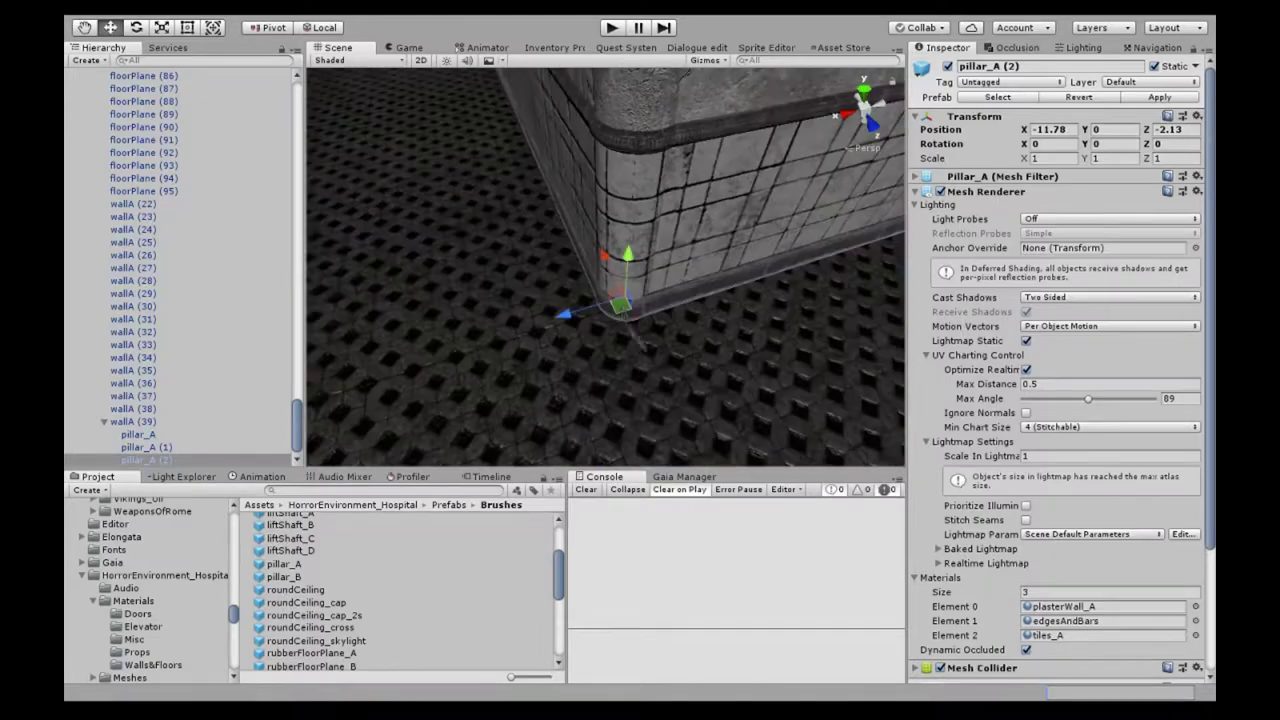
pyautogui.hotkey('ctrl', 'd')
pyautogui.press('f')
pyautogui.press('w')
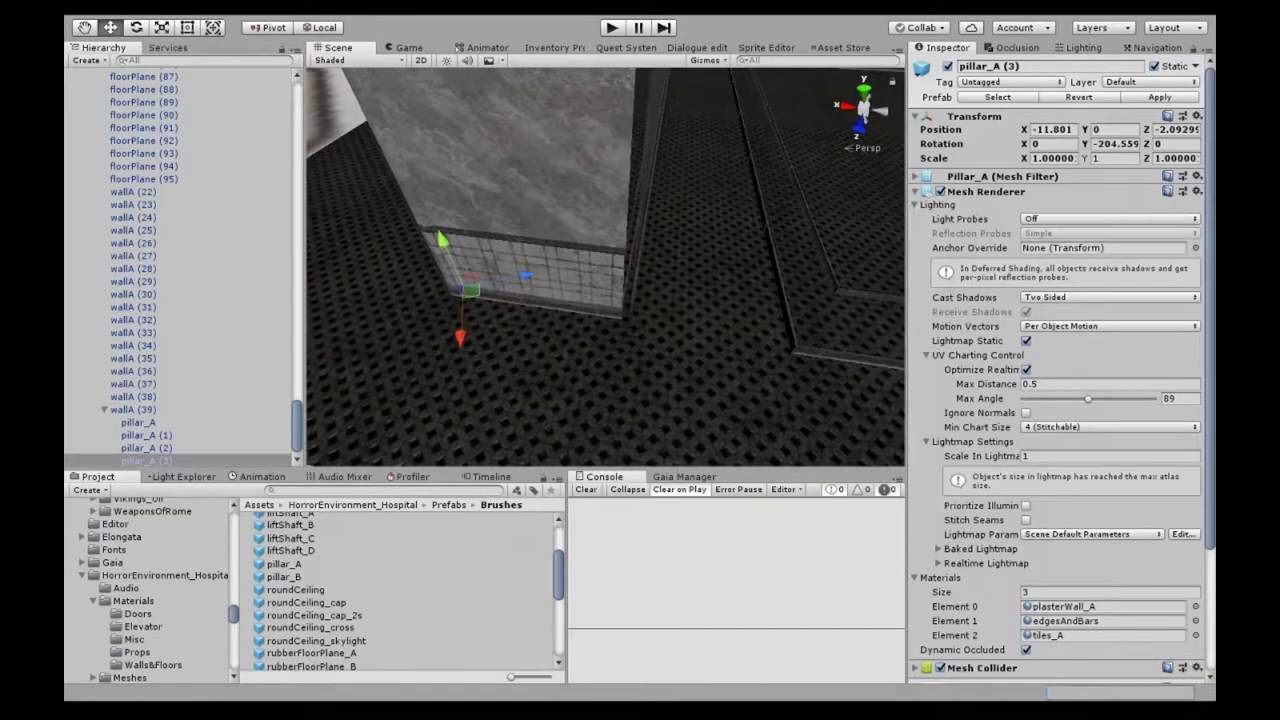
pyautogui.moveTo(620, 320); pyautogui.dragTo(700, 305, button='right')
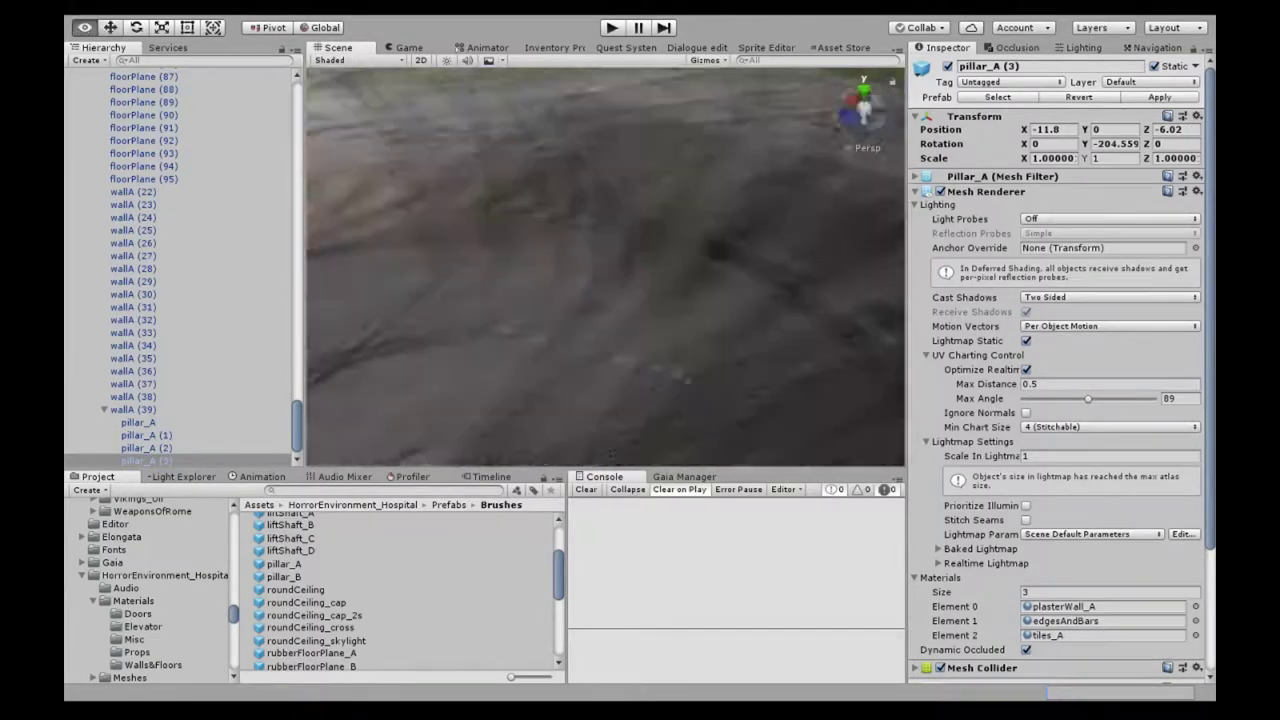
pyautogui.moveTo(700, 305); pyautogui.dragTo(565, 280, button='right')
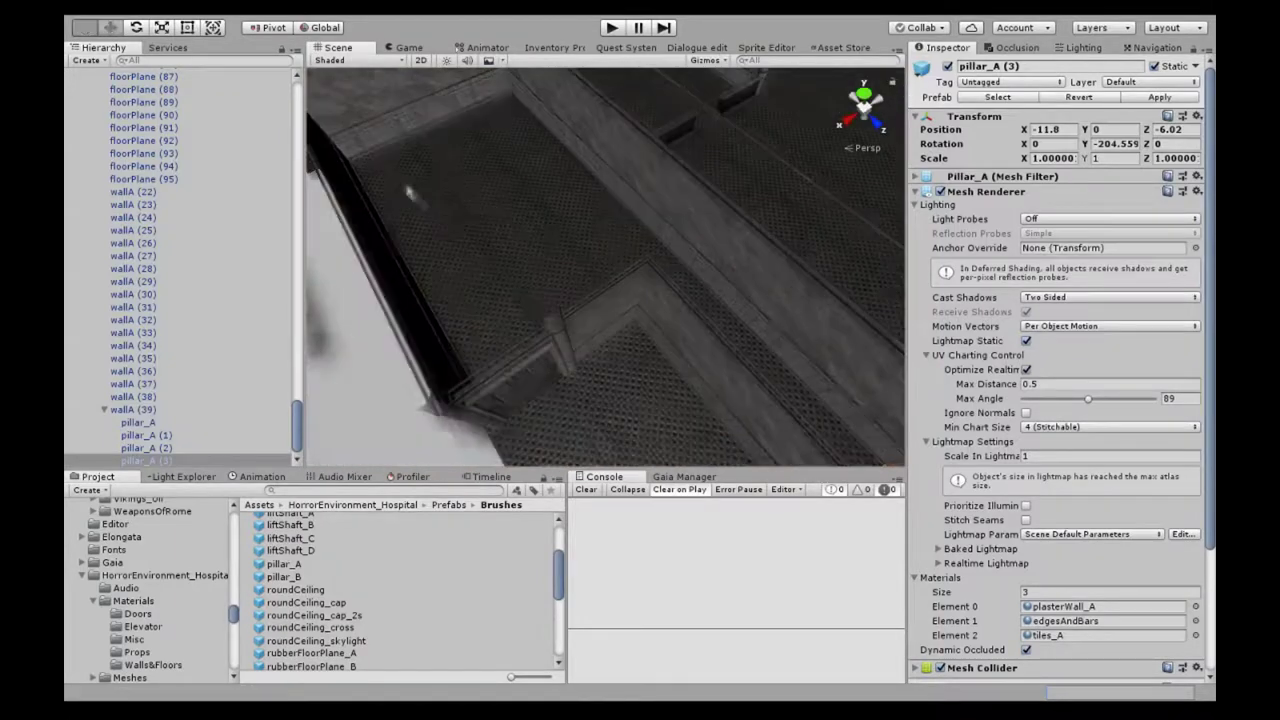
pyautogui.click(565, 280)
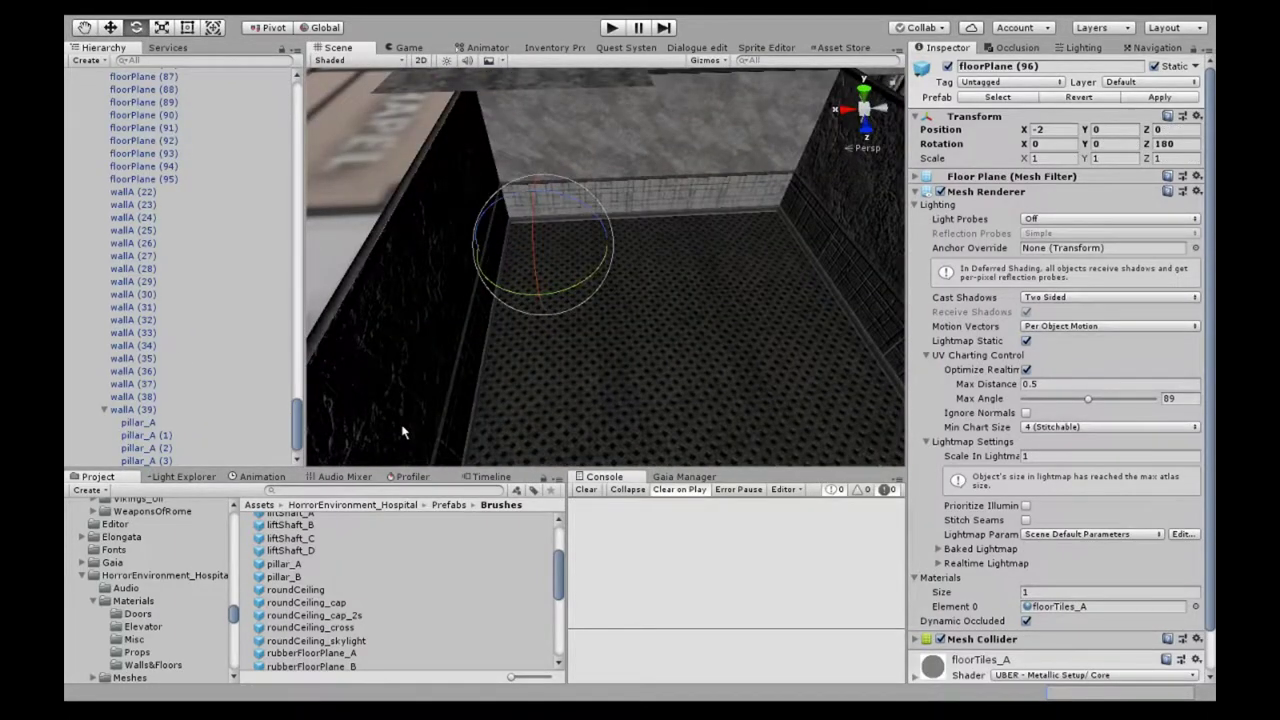
# Step: Rename the plane to ceiling and duplicate it into a row of panels along X
pyautogui.write('ceiling')
pyautogui.press('Return')
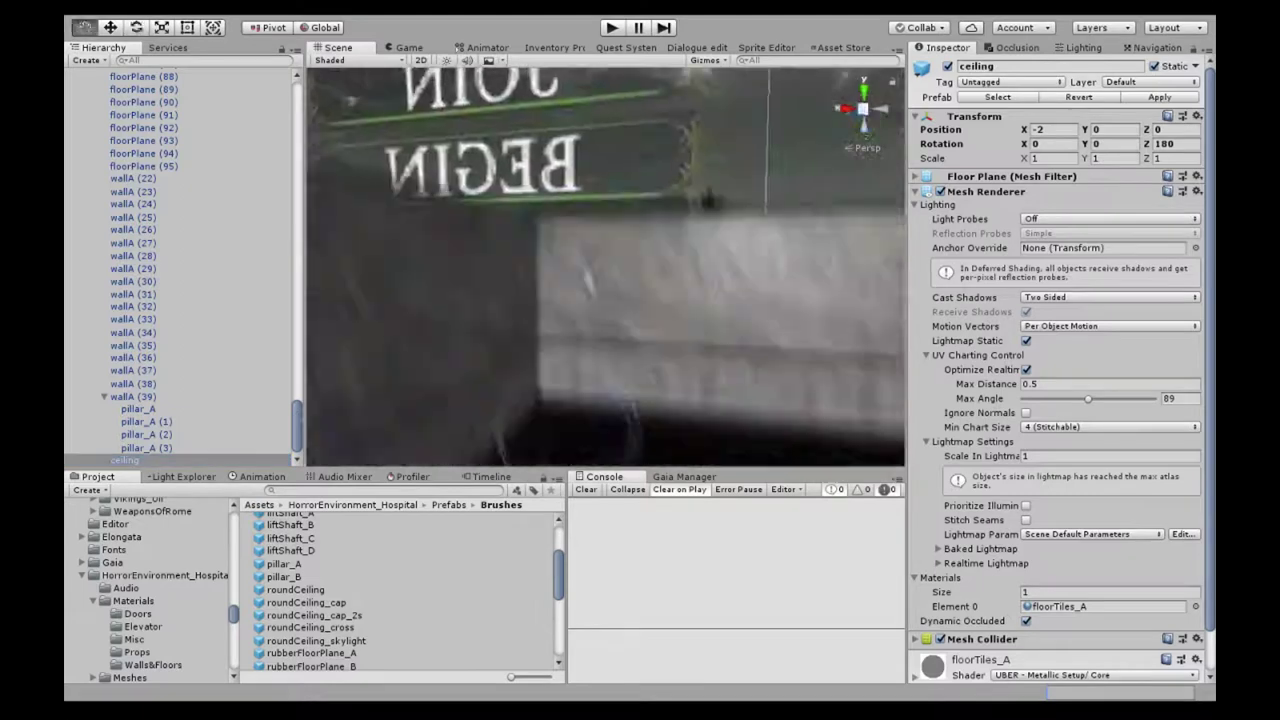
pyautogui.press('f')
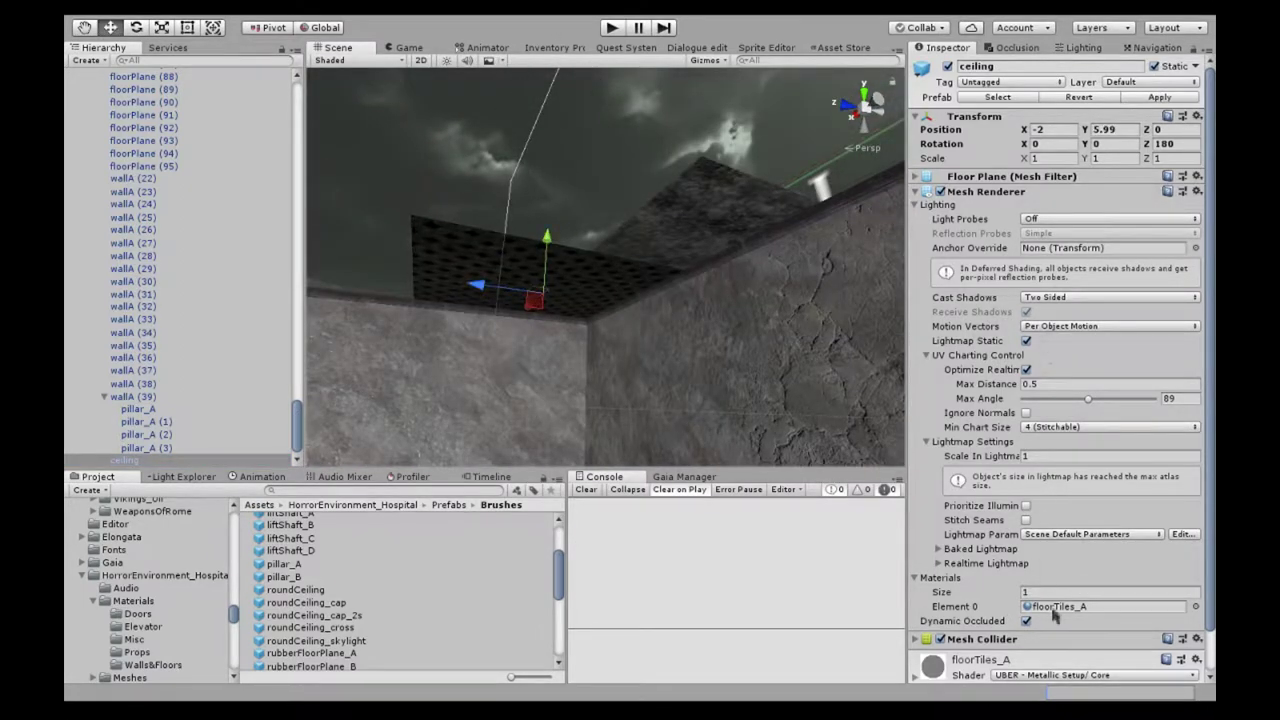
pyautogui.hotkey('ctrl', 'd')
pyautogui.moveTo(462, 282); pyautogui.dragTo(536, 268)
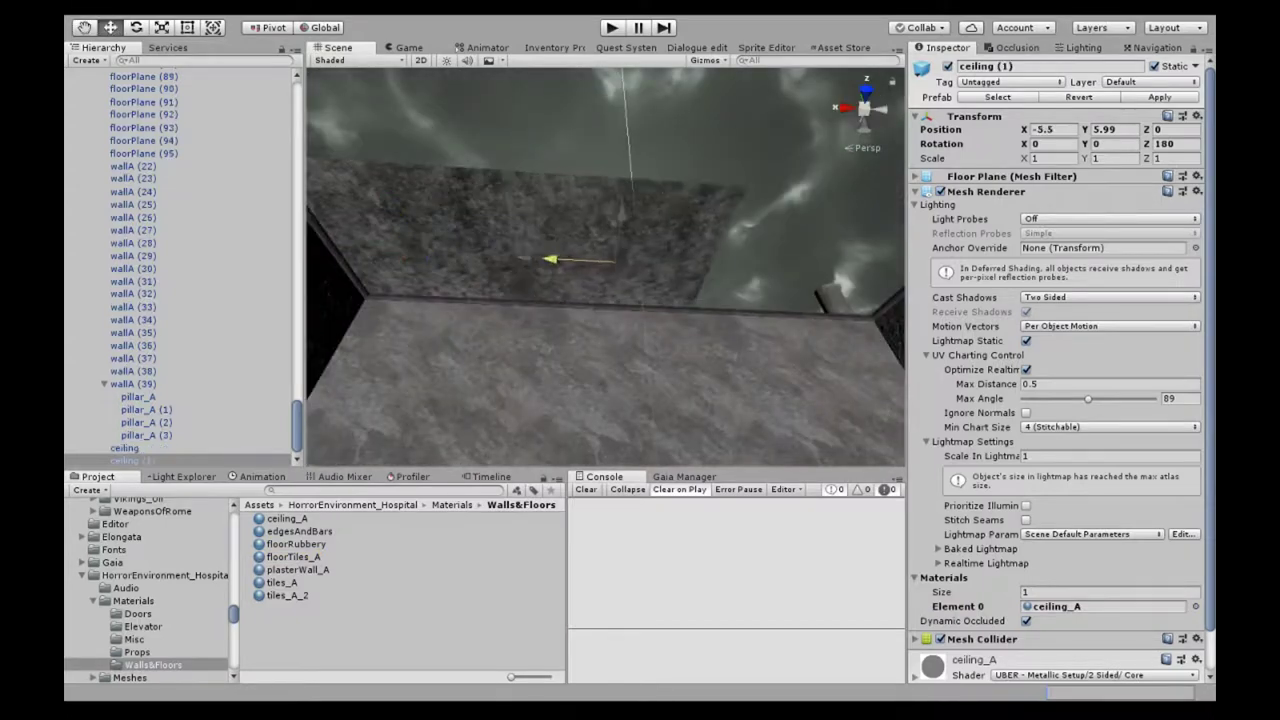
pyautogui.moveTo(718, 267); pyautogui.dragTo(700, 267)
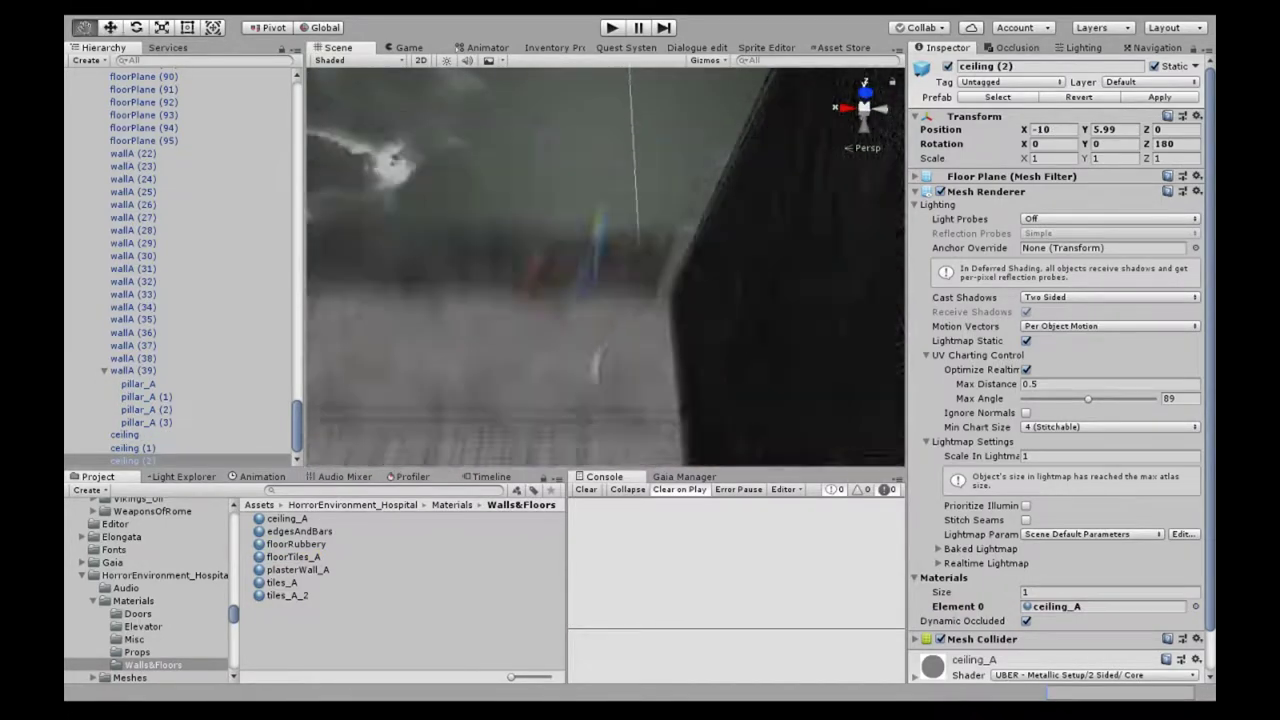
# Step: Copy the row of four ceiling panels into further rows along Z, up to ceiling (33)
pyautogui.moveTo(500, 120); pyautogui.dragTo(760, 458)
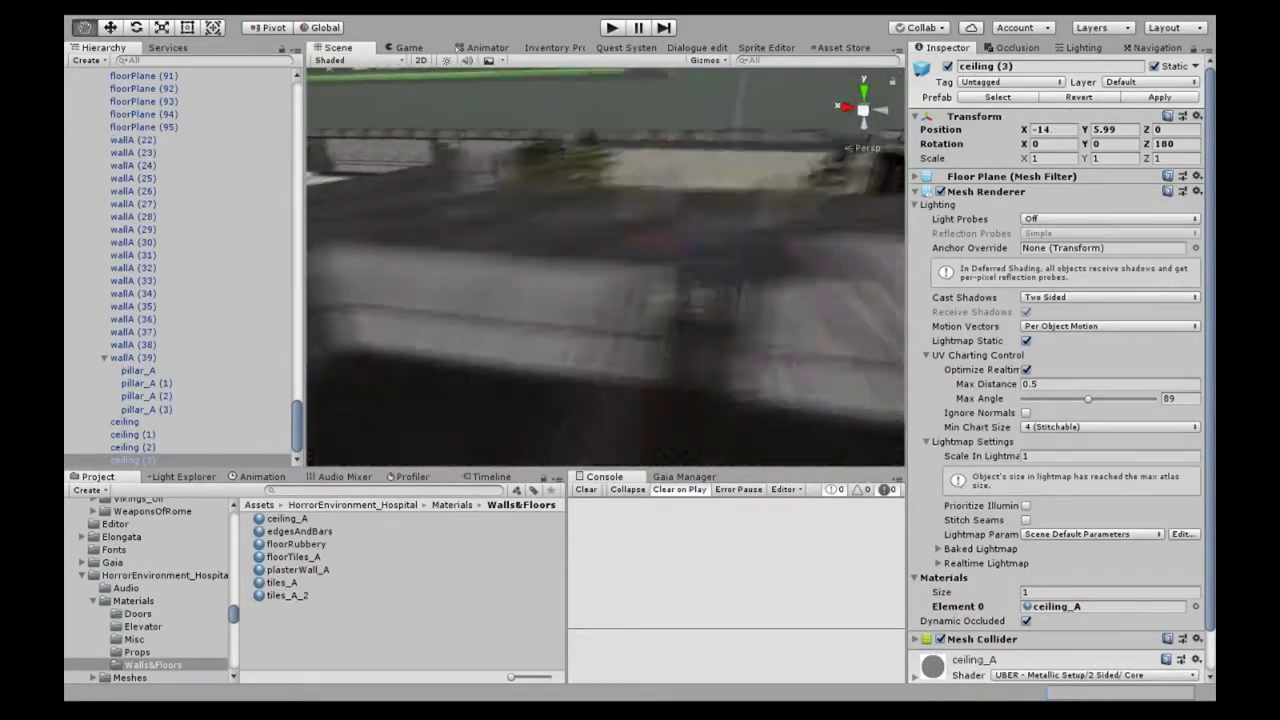
pyautogui.press('f')
pyautogui.moveTo(645, 250); pyautogui.dragTo(617, 247)
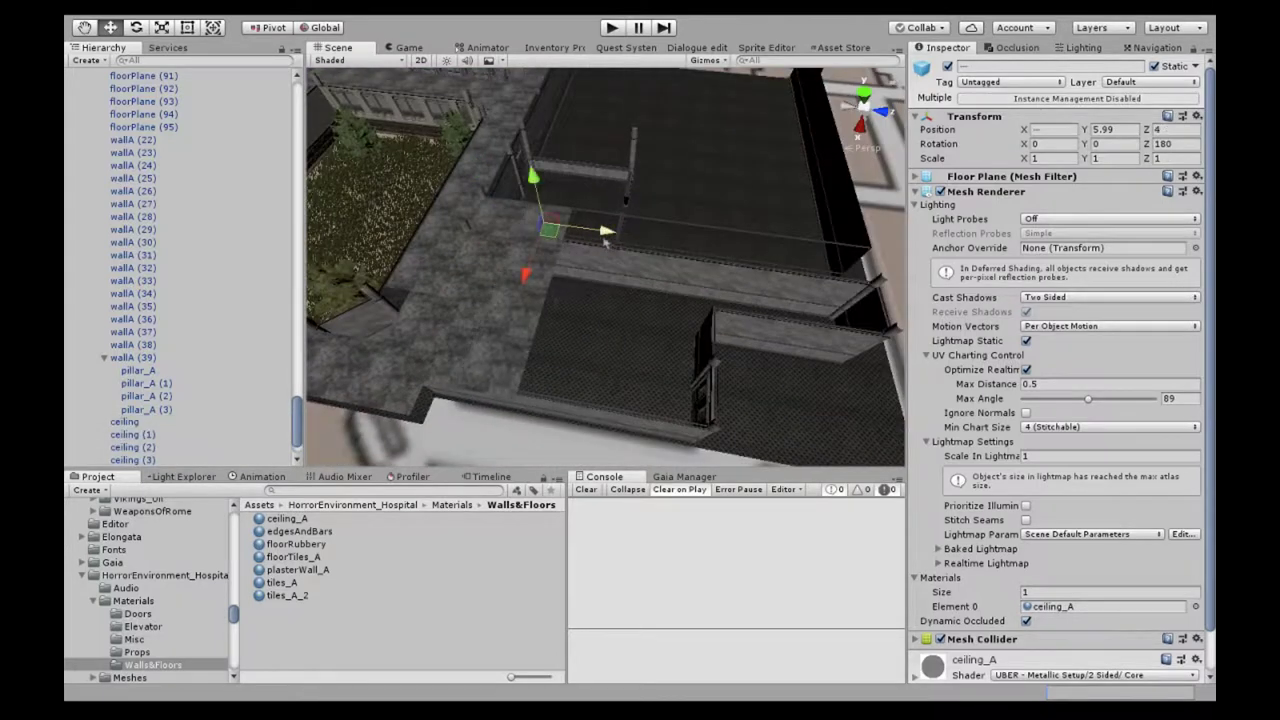
pyautogui.moveTo(748, 407); pyautogui.dragTo(537, 342)
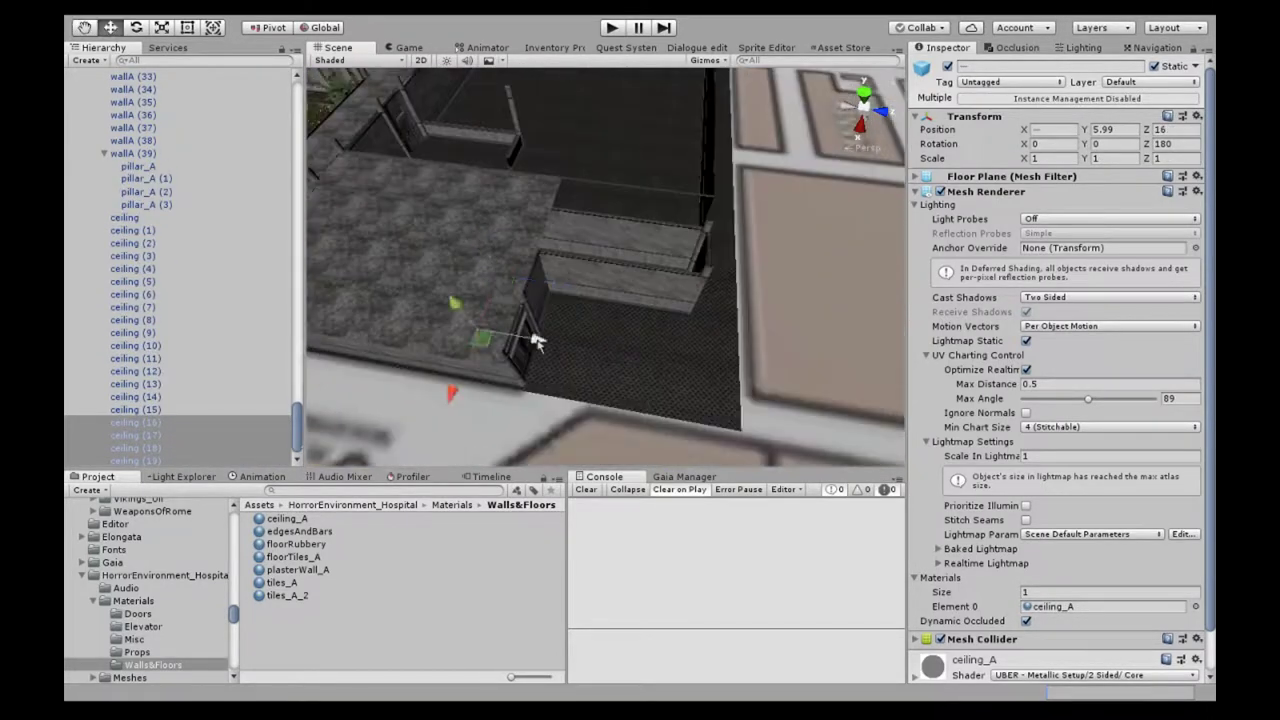
pyautogui.click(864, 95)
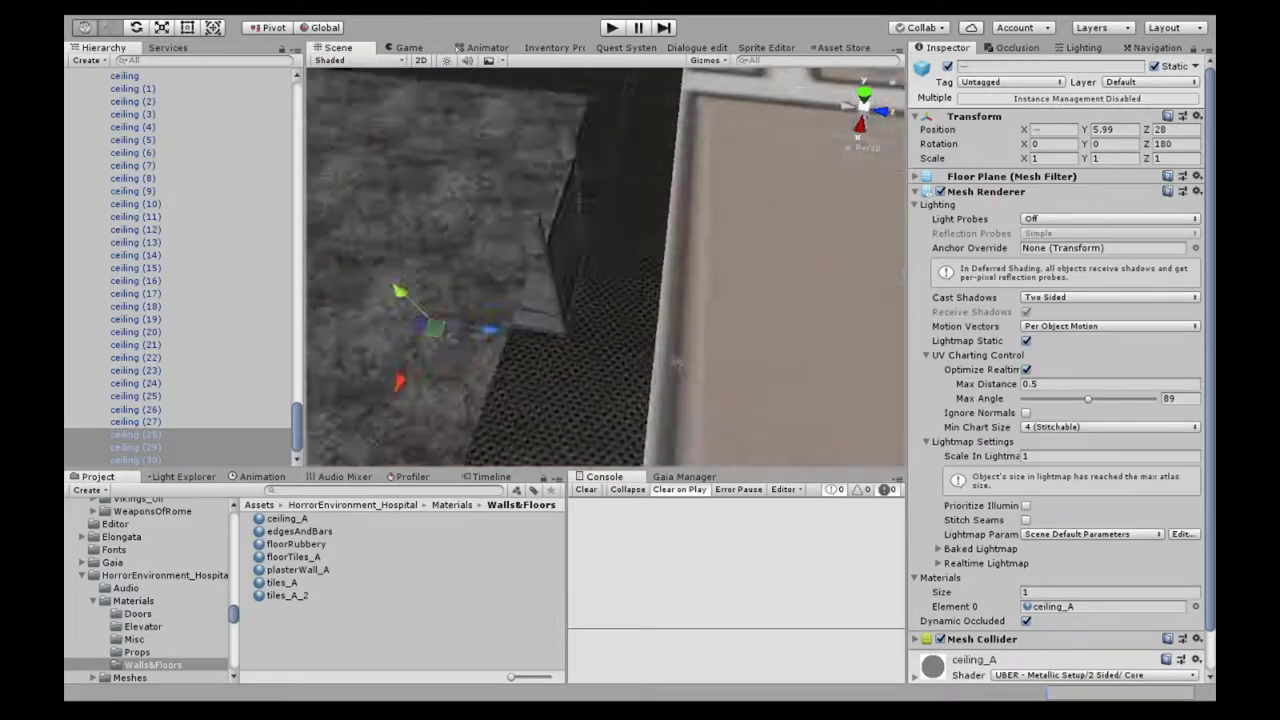
pyautogui.hotkey('ctrl', 'd')
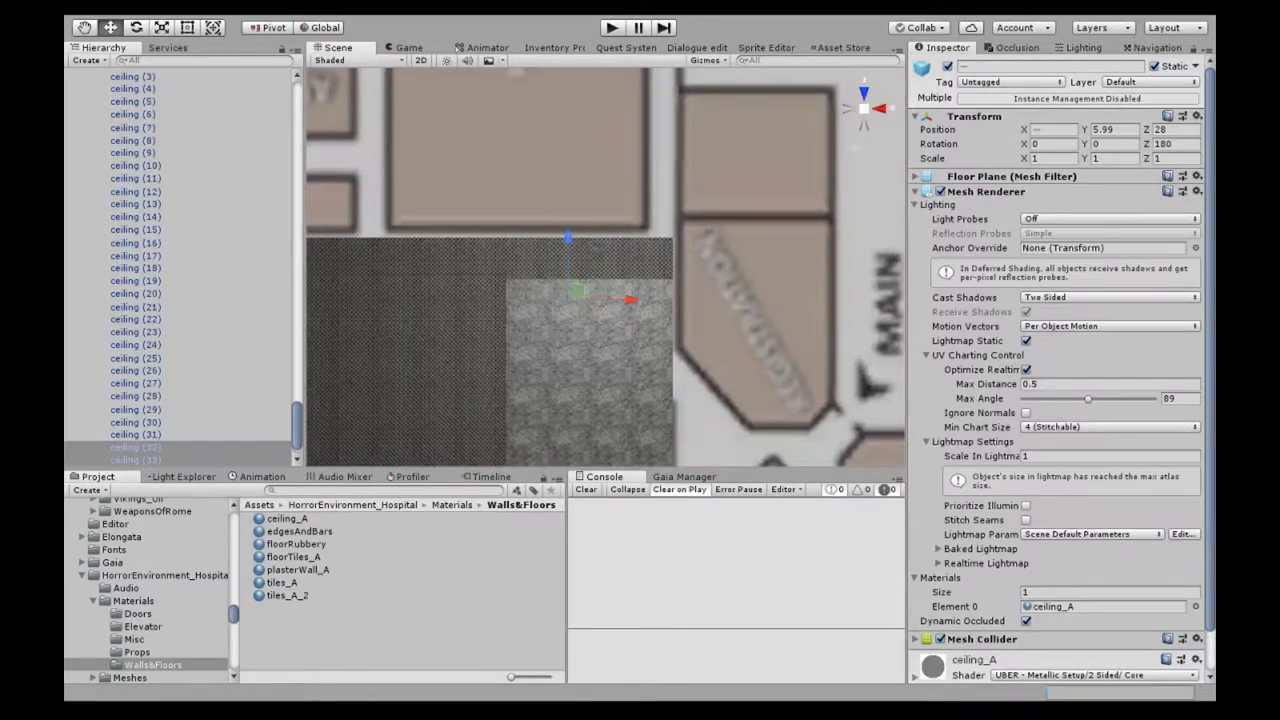
pyautogui.moveTo(585, 197); pyautogui.dragTo(481, 319, button='right')
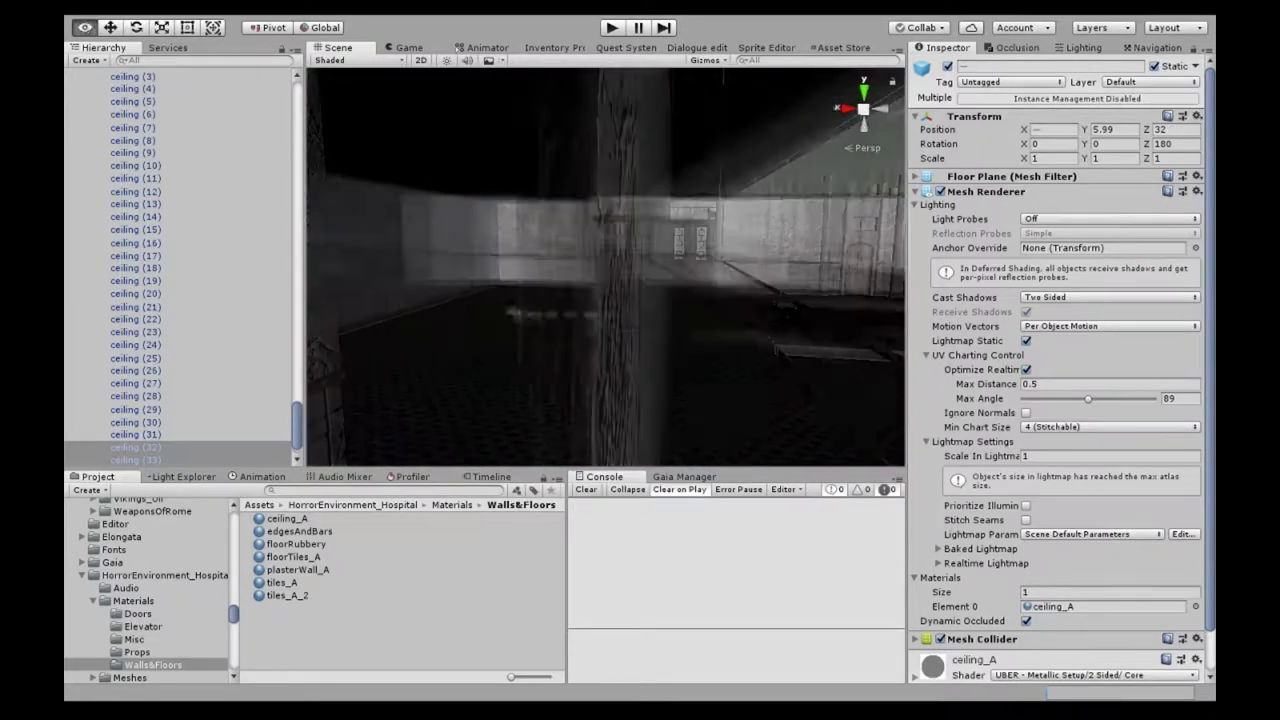
pyautogui.press('f')
pyautogui.scroll(5, 200, 360)
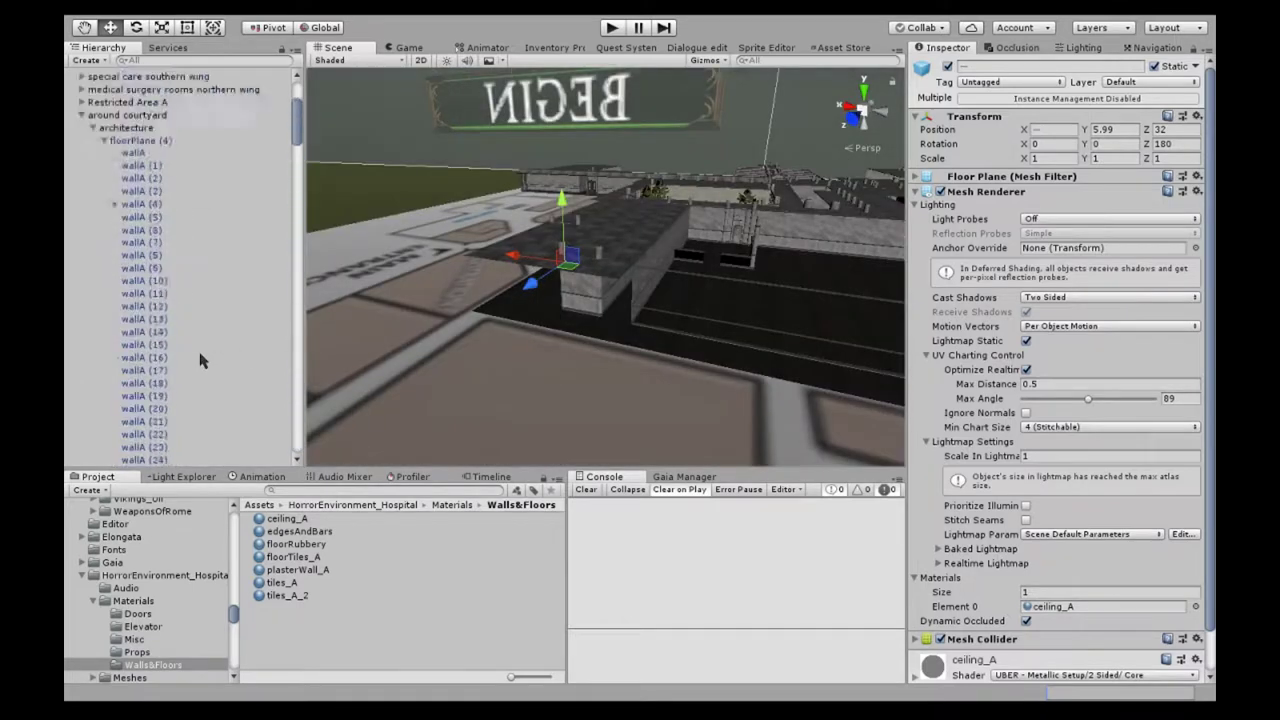
pyautogui.click(72, 78)
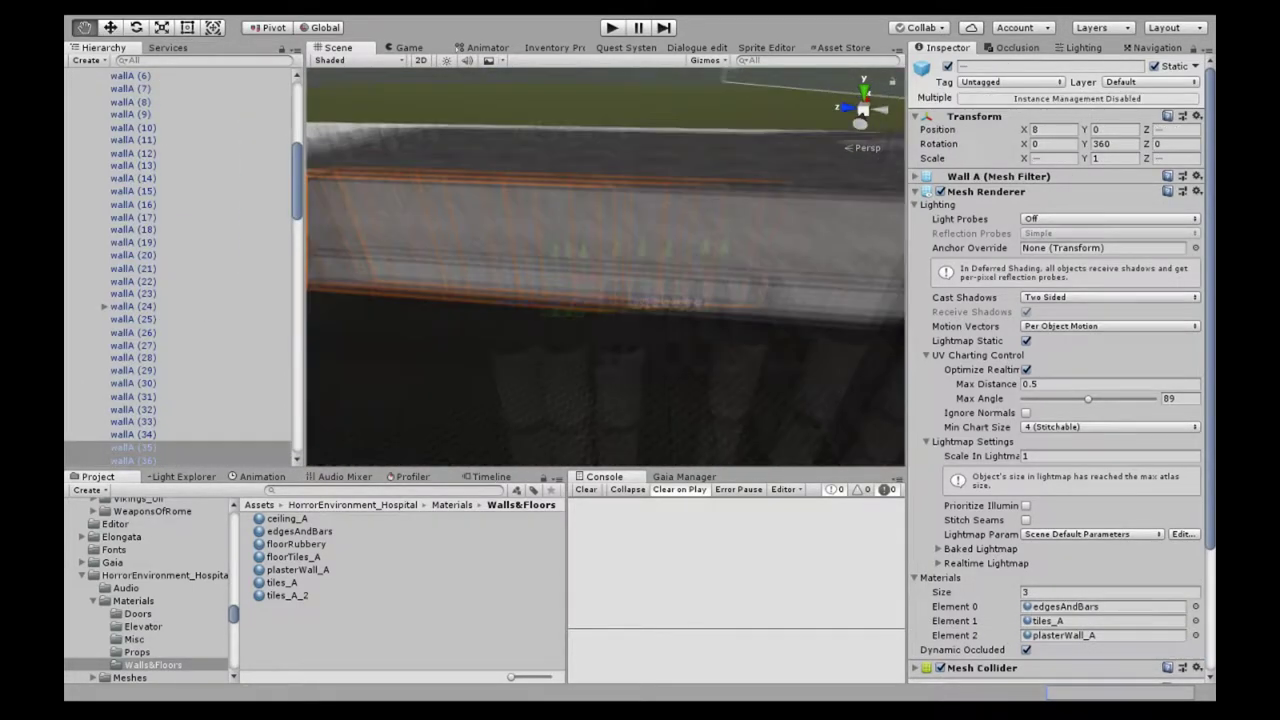
pyautogui.moveTo(732, 251)
pyautogui.keyDown('alt'); pyautogui.mouseDown()
pyautogui.moveTo(760, 262)
pyautogui.moveTo(620, 324)
pyautogui.mouseUp(); pyautogui.keyUp('alt')
pyautogui.moveTo(718, 280)
pyautogui.keyDown('alt'); pyautogui.mouseDown()
pyautogui.moveTo(640, 380)
pyautogui.moveTo(616, 360)
pyautogui.moveTo(760, 392)
pyautogui.moveTo(712, 307)
pyautogui.mouseUp(); pyautogui.keyUp('alt')
pyautogui.click(632, 395)
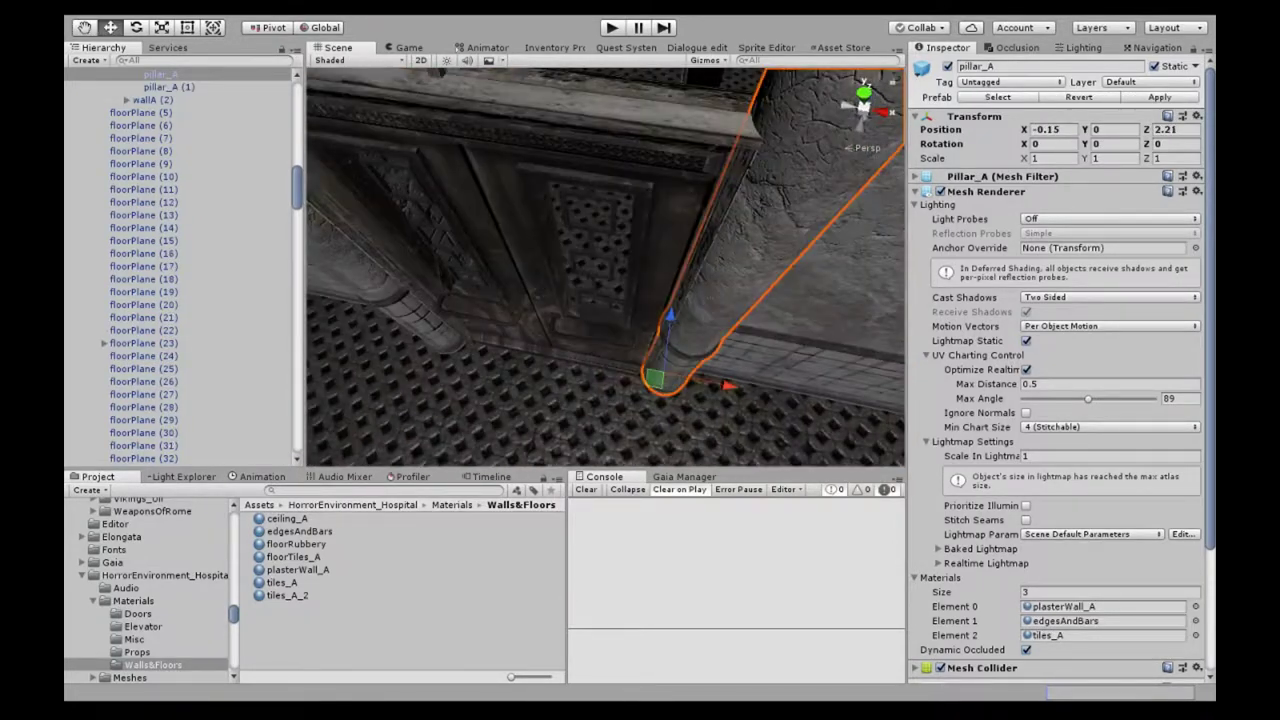
pyautogui.keyDown('alt'); pyautogui.moveTo(606, 300); pyautogui.dragTo(517, 365); pyautogui.keyUp('alt')
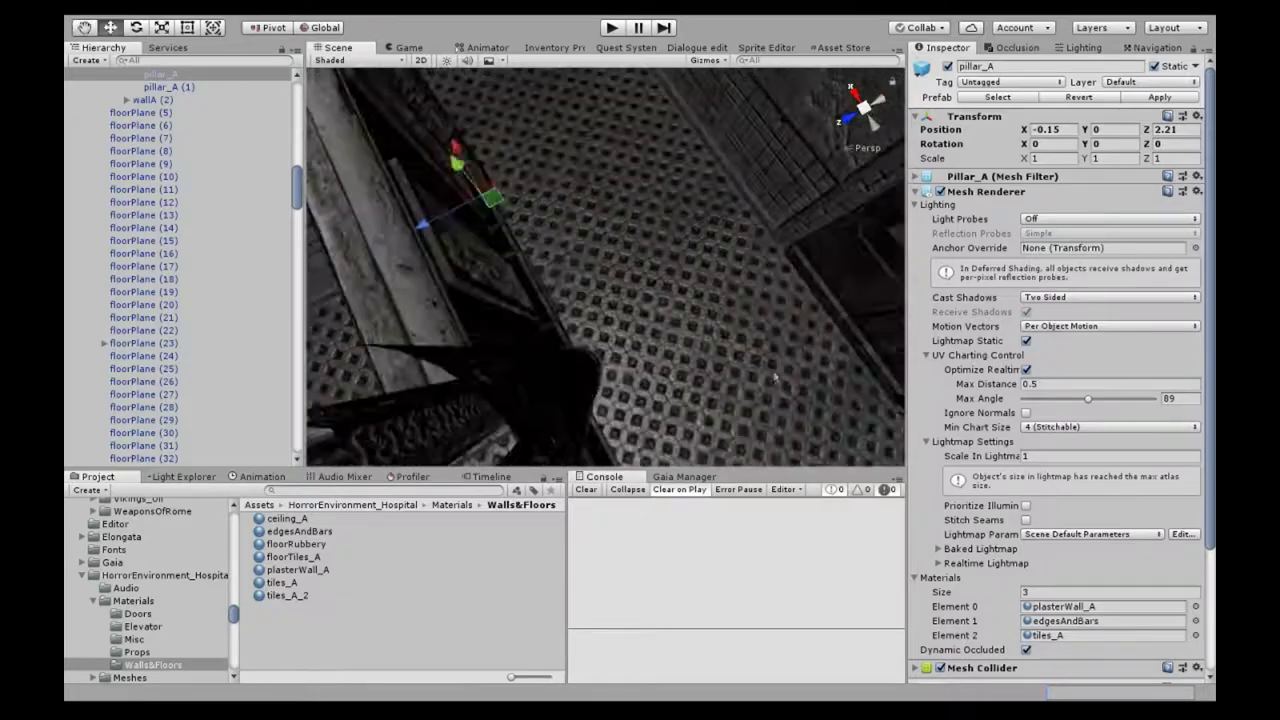
pyautogui.keyDown('alt'); pyautogui.moveTo(517, 365); pyautogui.dragTo(565, 285); pyautogui.keyUp('alt')
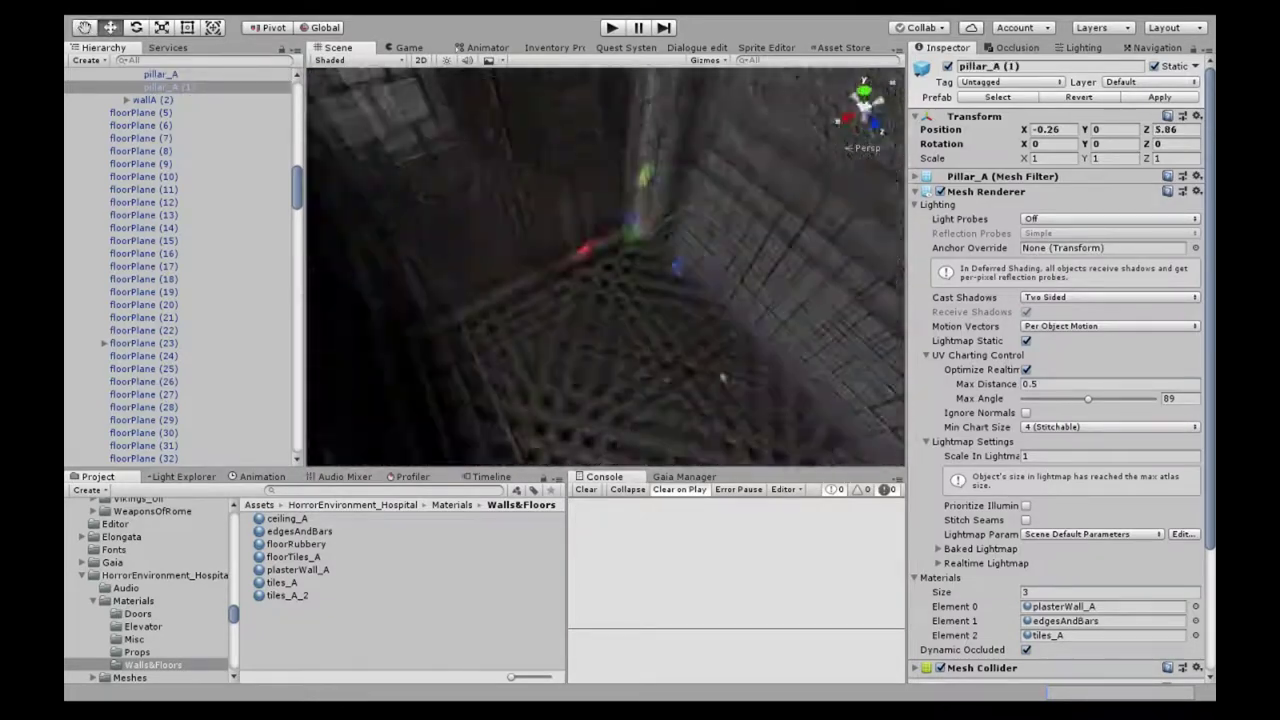
pyautogui.click(570, 278)
pyautogui.moveTo(570, 280)
pyautogui.mouseDown(button='right')
pyautogui.moveTo(559, 286)
pyautogui.moveTo(572, 340)
pyautogui.moveTo(509, 335)
pyautogui.mouseUp(button='right')
pyautogui.click(570, 340)
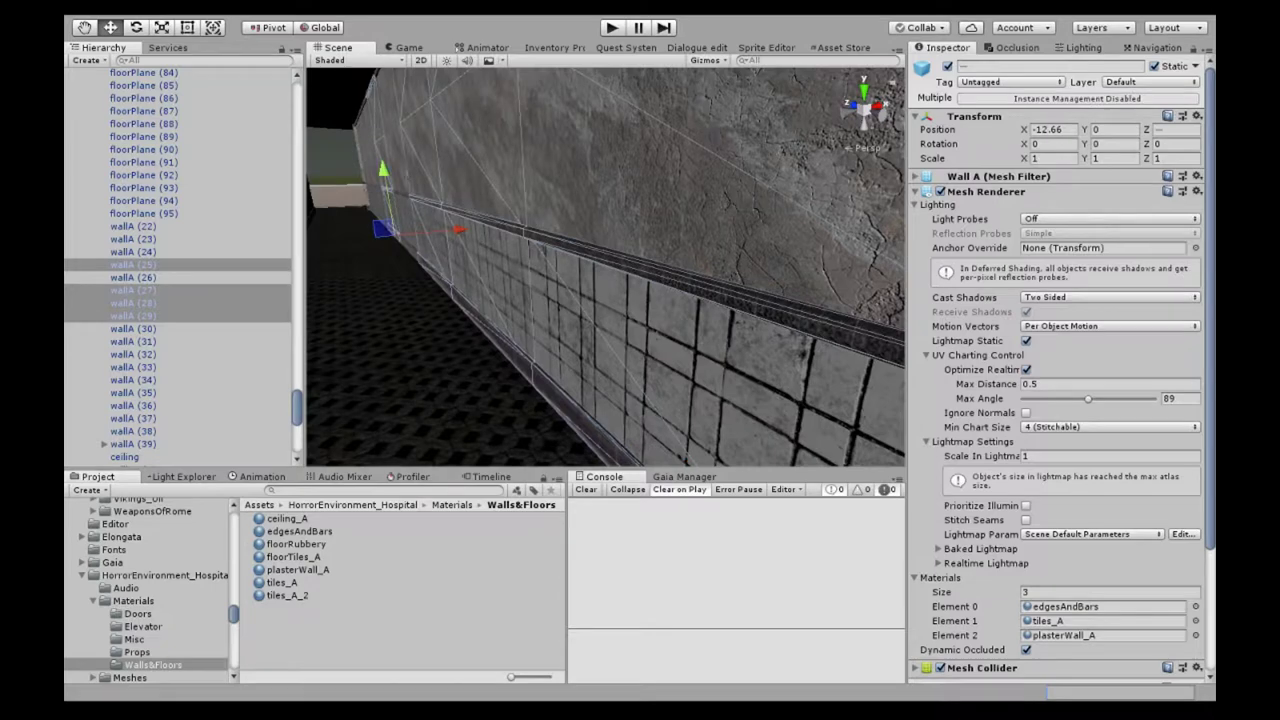
# Step: Add wallA (26) and (24) to the selection and nudge the walls along X from -12.66 to -12.5
pyautogui.keyDown('ctrl'); pyautogui.click(405, 205); pyautogui.keyUp('ctrl')
pyautogui.keyDown('ctrl'); pyautogui.click(410, 200); pyautogui.keyUp('ctrl')
pyautogui.moveTo(405, 205)
pyautogui.mouseDown(button='right')
pyautogui.moveTo(548, 276)
pyautogui.moveTo(395, 140)
pyautogui.moveTo(625, 302)
pyautogui.mouseUp(button='right')
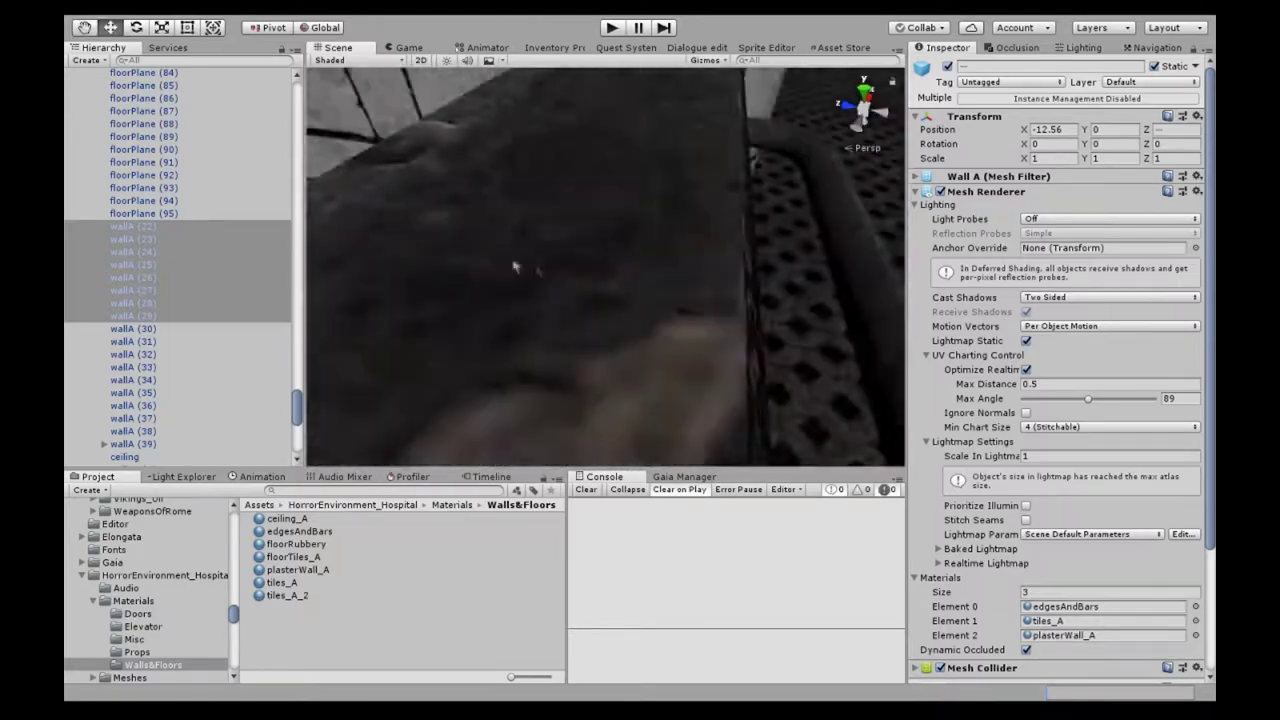
pyautogui.moveTo(625, 302); pyautogui.dragTo(521, 307, button='middle')
pyautogui.moveTo(634, 82); pyautogui.dragTo(620, 75, button='right')
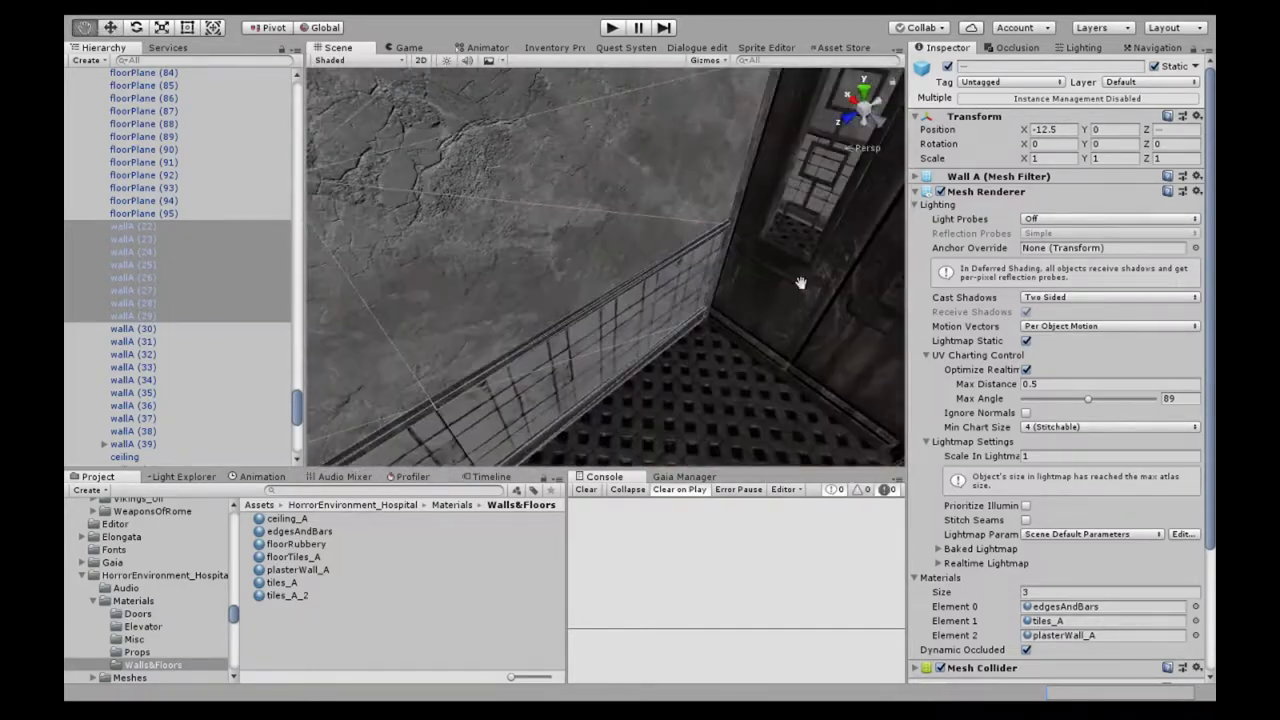
pyautogui.moveTo(620, 75)
pyautogui.mouseDown(button='right')
pyautogui.moveTo(564, 322)
pyautogui.moveTo(653, 245)
pyautogui.moveTo(575, 255)
pyautogui.moveTo(590, 338)
pyautogui.moveTo(530, 325)
pyautogui.moveTo(626, 298)
pyautogui.moveTo(733, 343)
pyautogui.mouseUp(button='right')
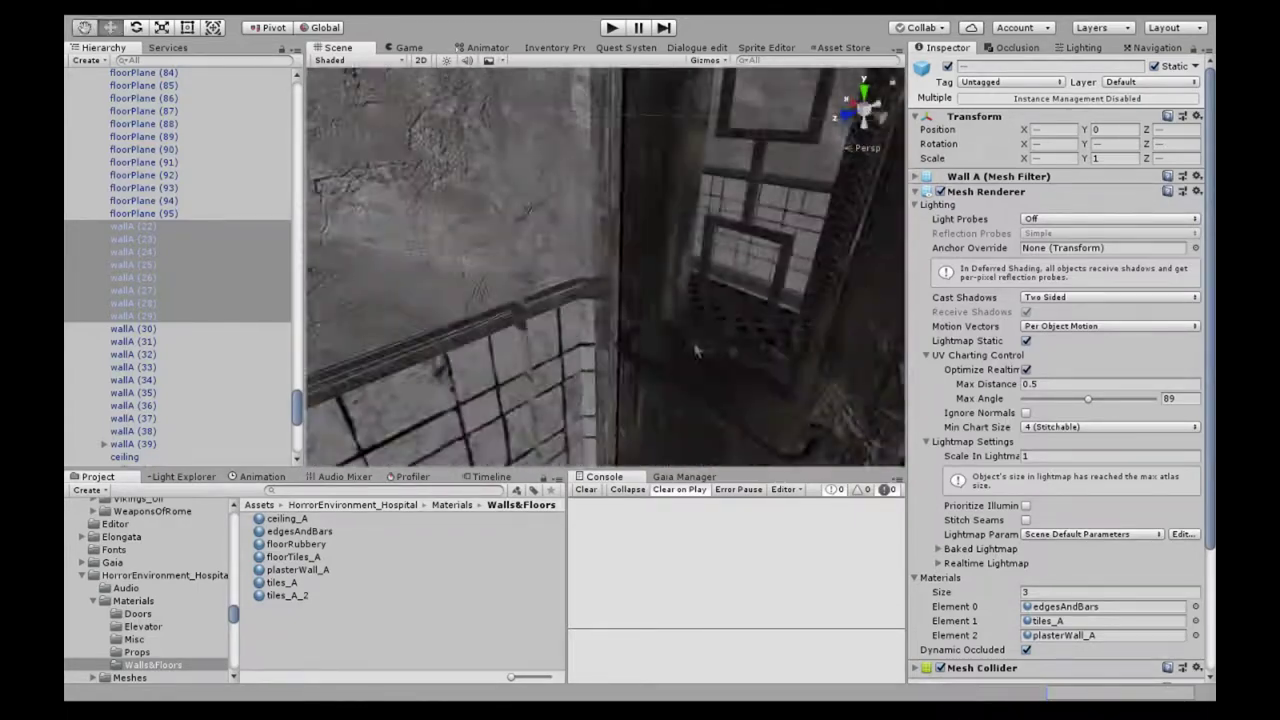
pyautogui.click(733, 343)
pyautogui.click(295, 544)
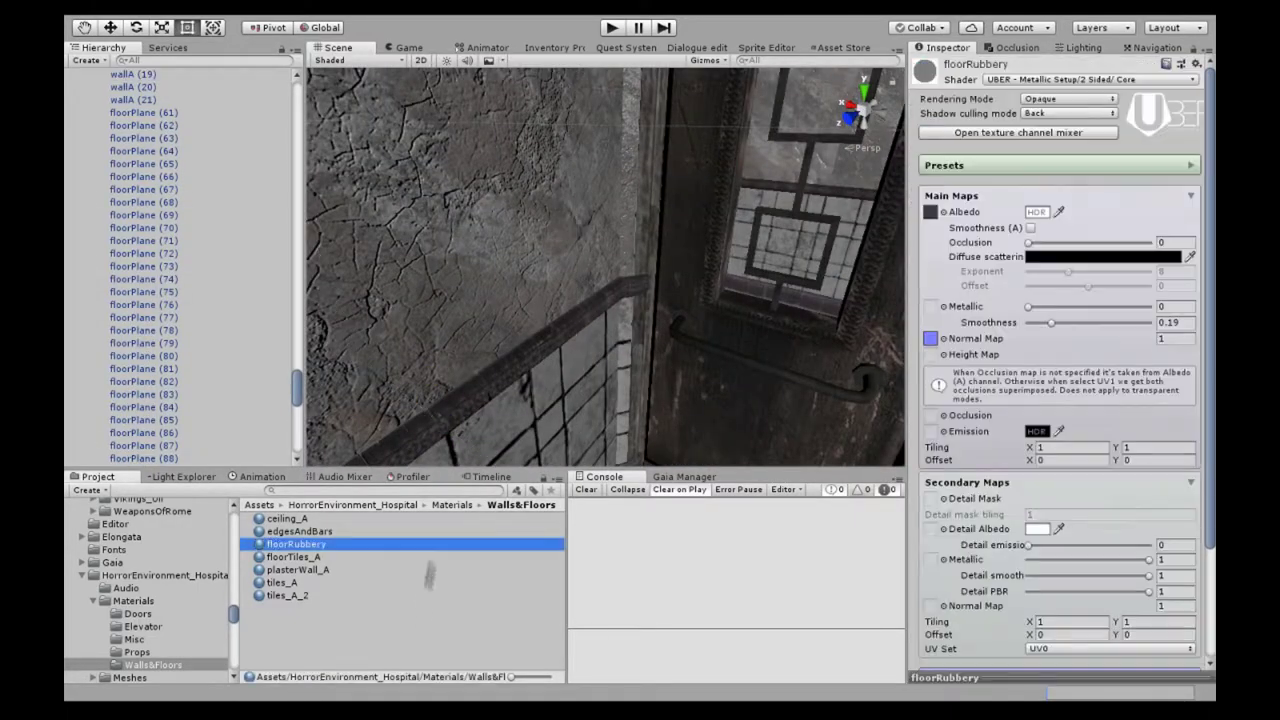
pyautogui.click(614, 329)
pyautogui.moveTo(614, 329)
pyautogui.mouseDown(button='right')
pyautogui.moveTo(623, 317)
pyautogui.moveTo(733, 318)
pyautogui.moveTo(621, 345)
pyautogui.mouseUp(button='right')
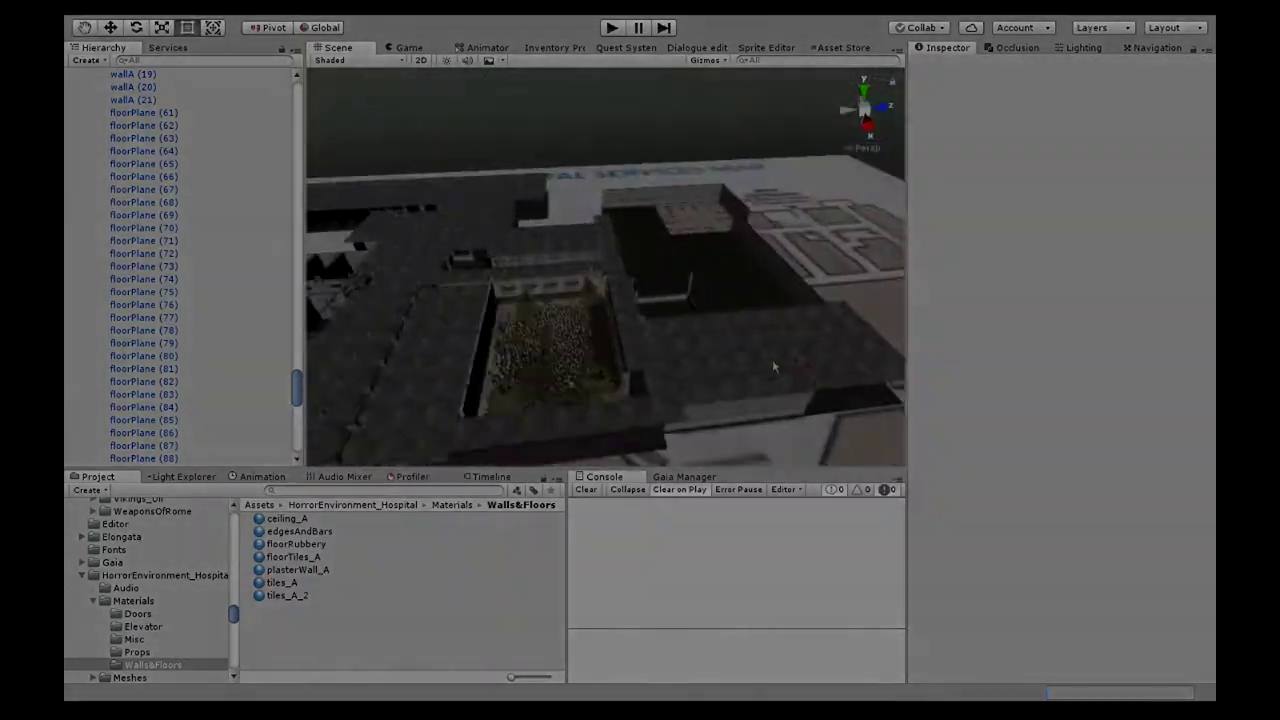